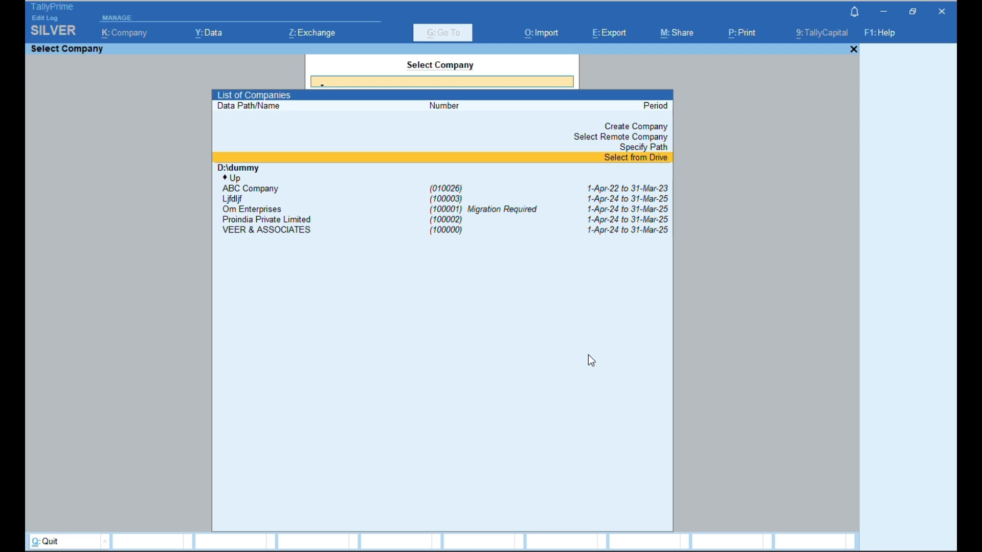
- Choose Create Company and keep D:\dummy as the company data path
{"action": "key", "text": "Up"}
{"action": "key", "text": "Up"}
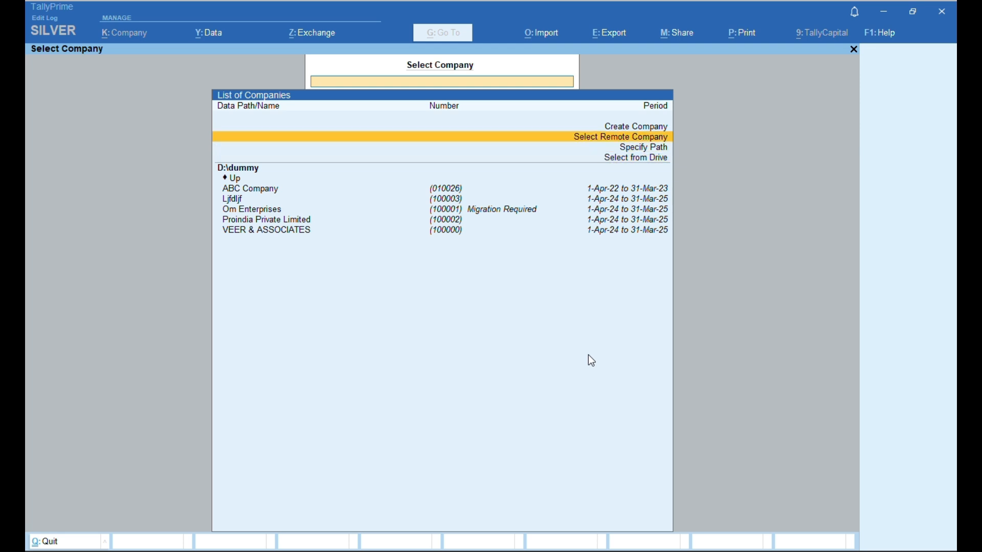
{"action": "key", "text": "Up"}
{"action": "key", "text": "Return"}
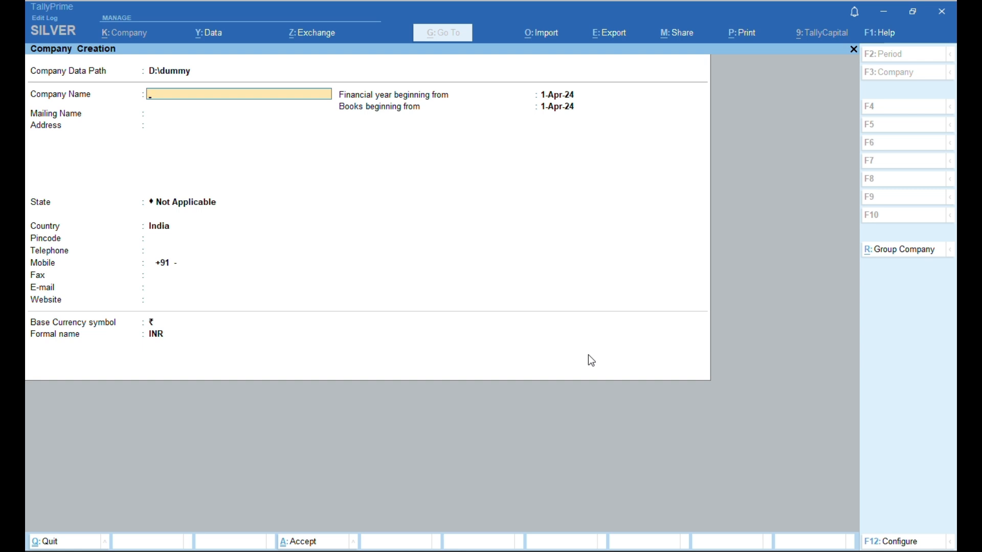
{"action": "key", "text": "Up"}
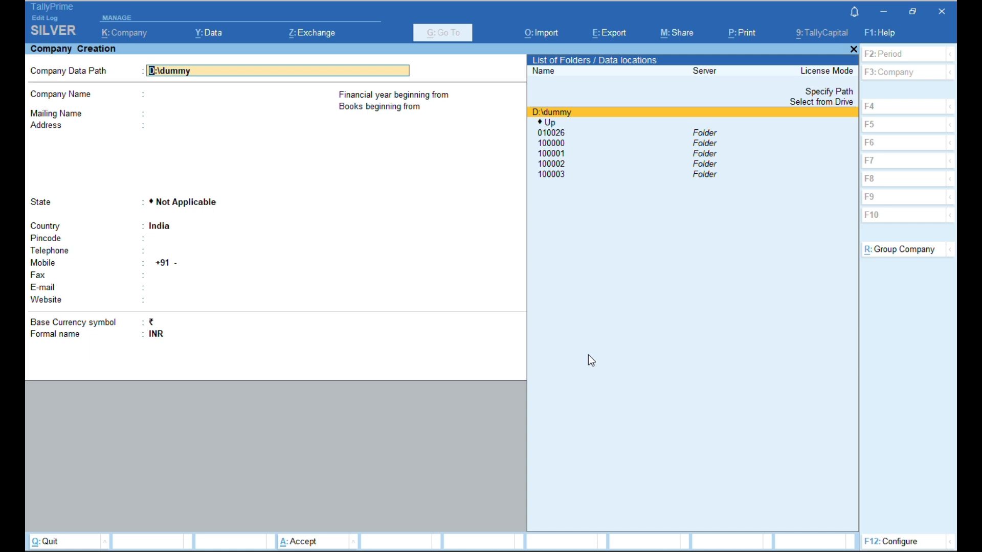
{"action": "key", "text": "Return"}
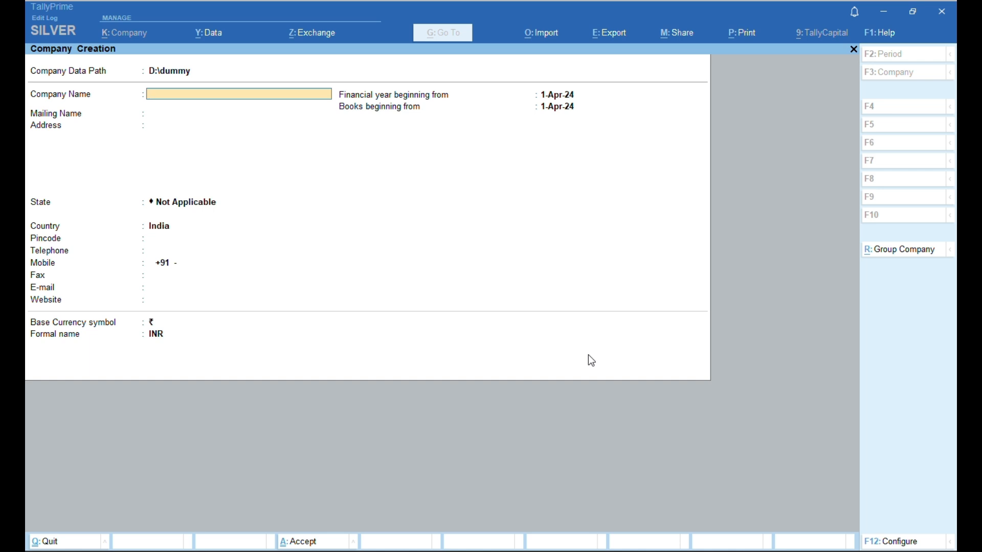
- Name the company Onestop Solutions Private Limited, keeping the same mailing name
{"action": "type", "text": "Onestop"}
{"action": "type", "text": " Pr"}
{"action": "key", "text": "BackSpace"}
{"action": "key", "text": "BackSpace"}
{"action": "type", "text": "Printed"}
{"action": "key", "text": "BackSpace"}
{"action": "key", "text": "BackSpace"}
{"action": "key", "text": "BackSpace"}
{"action": "key", "text": "BackSpace"}
{"action": "key", "text": "BackSpace"}
{"action": "type", "text": "Solutions Private"}
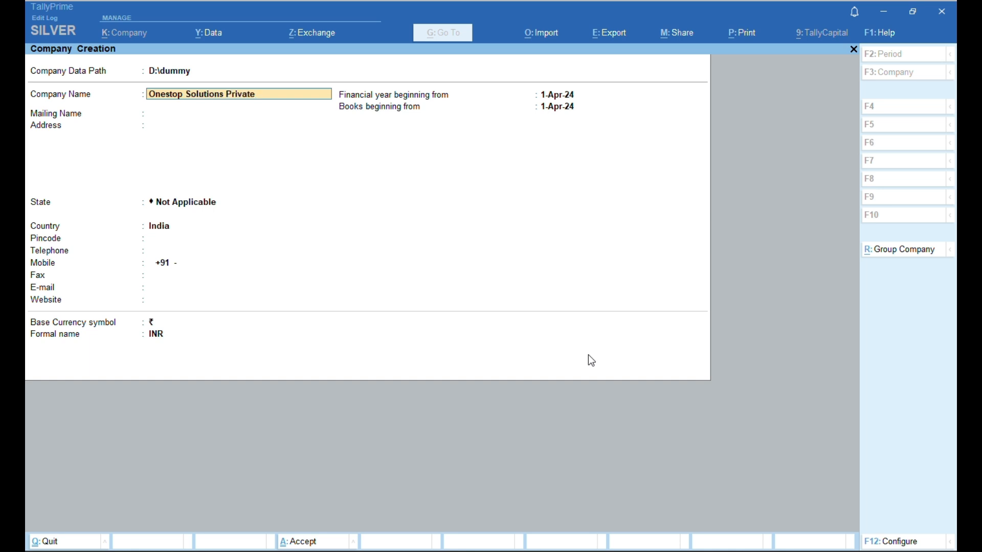
{"action": "type", "text": " Limited"}
{"action": "key", "text": "Return"}
{"action": "key", "text": "Return"}
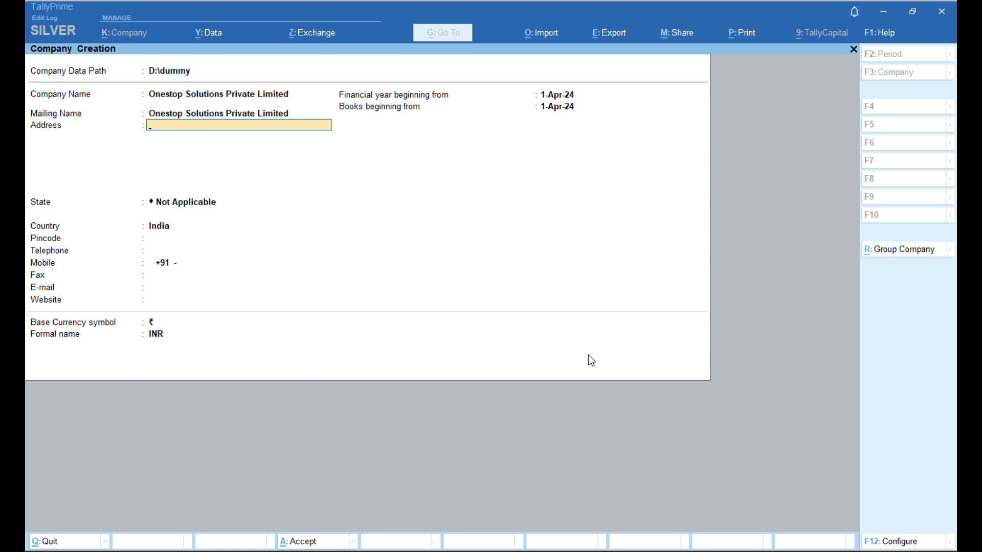
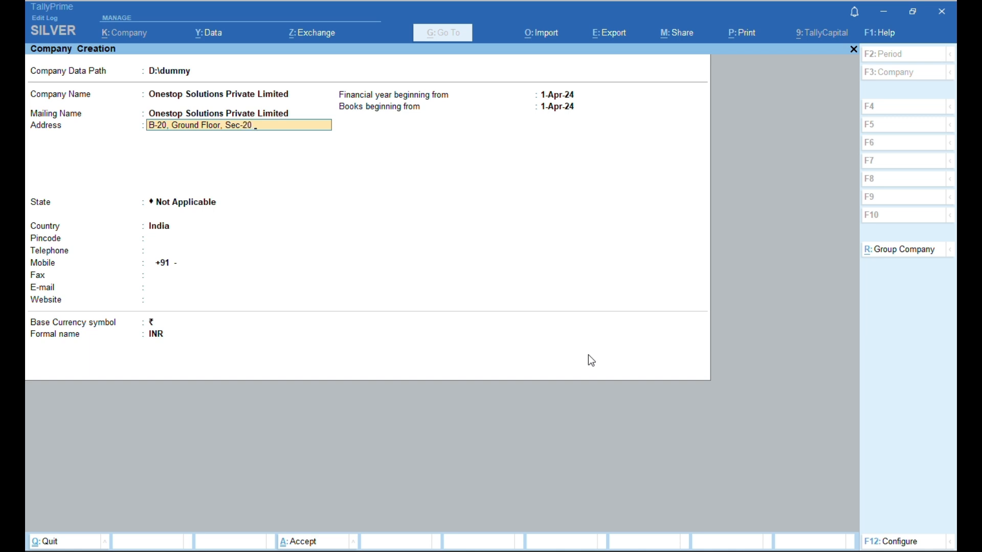
- Keep country India and set the company's state to Delhi
{"action": "key", "text": "Return"}
{"action": "key", "text": "Return"}
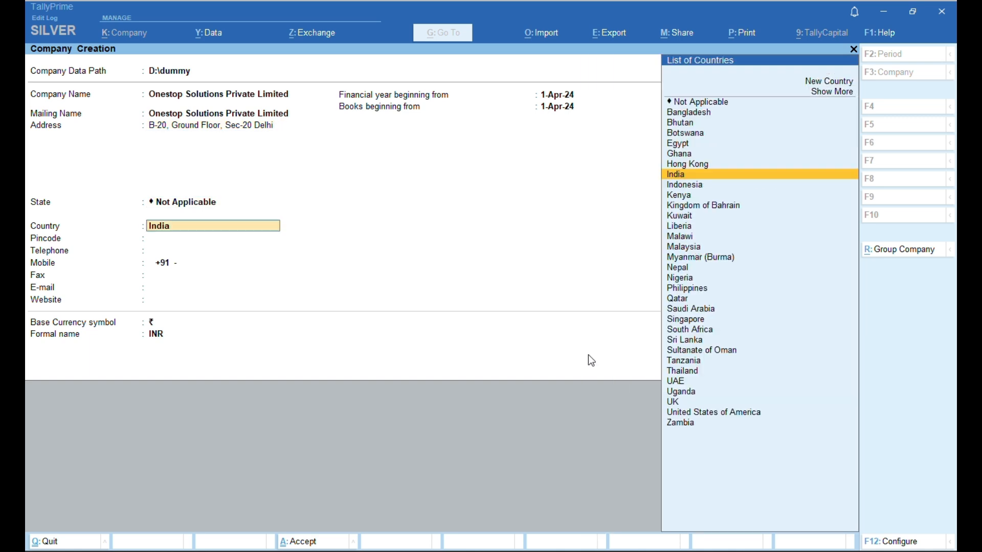
{"action": "key", "text": "Return"}
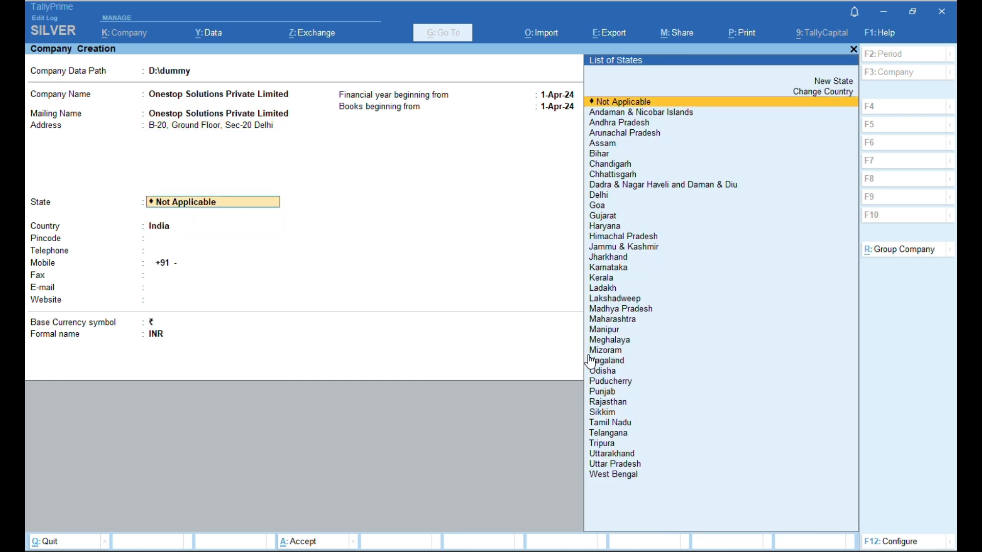
{"action": "key", "text": "Down"}
{"action": "key", "text": "Down"}
{"action": "key", "text": "Down"}
{"action": "key", "text": "Down"}
{"action": "key", "text": "Down"}
{"action": "key", "text": "Down"}
{"action": "key", "text": "Down"}
{"action": "key", "text": "Down"}
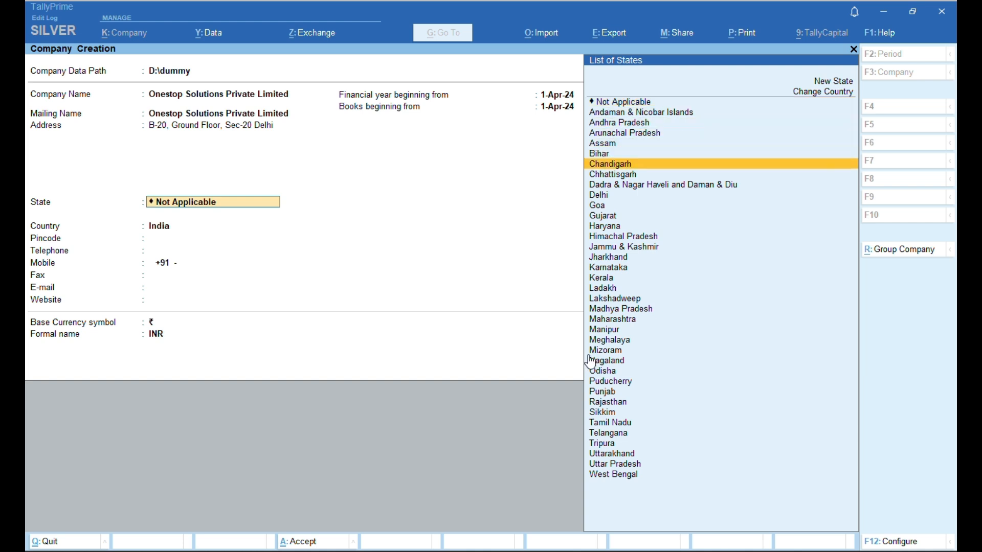
{"action": "key", "text": "Down"}
{"action": "key", "text": "Return"}
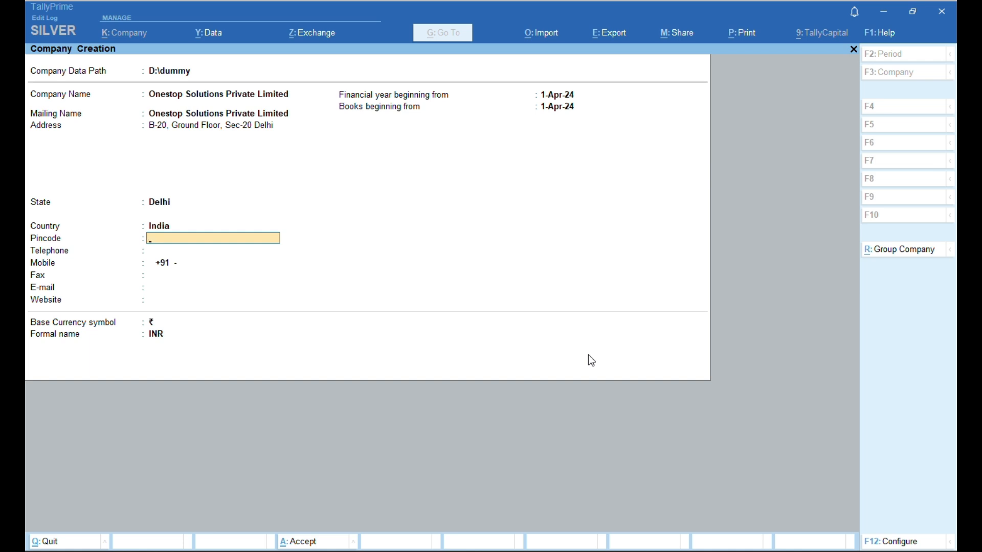
- Fill in the company's pincode, mobile number and e-mail address
{"action": "type", "text": "110086"}
{"action": "key", "text": "Return"}
{"action": "key", "text": "Return"}
{"action": "key", "text": "Return"}
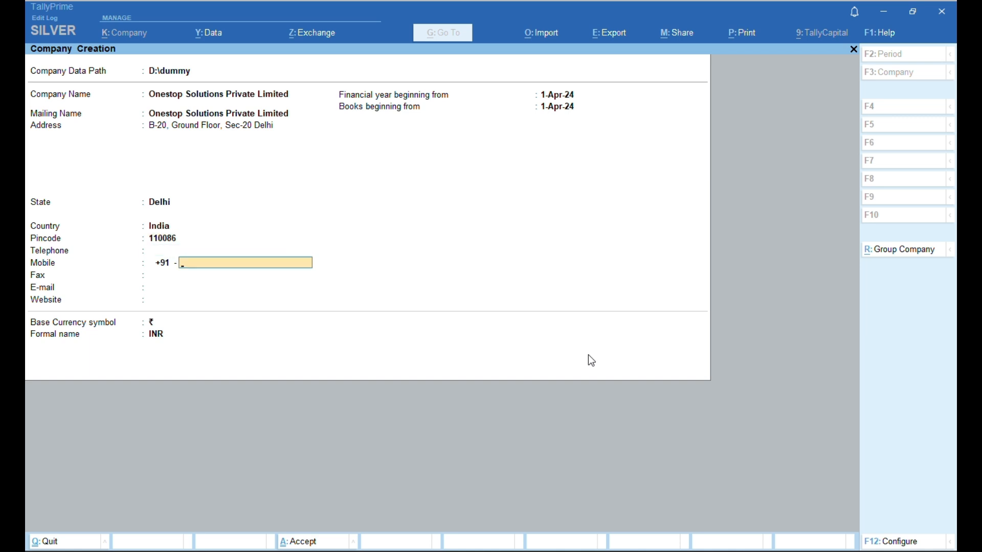
{"action": "key", "text": "Up"}
{"action": "key", "text": "Return"}
{"action": "key", "text": "Return"}
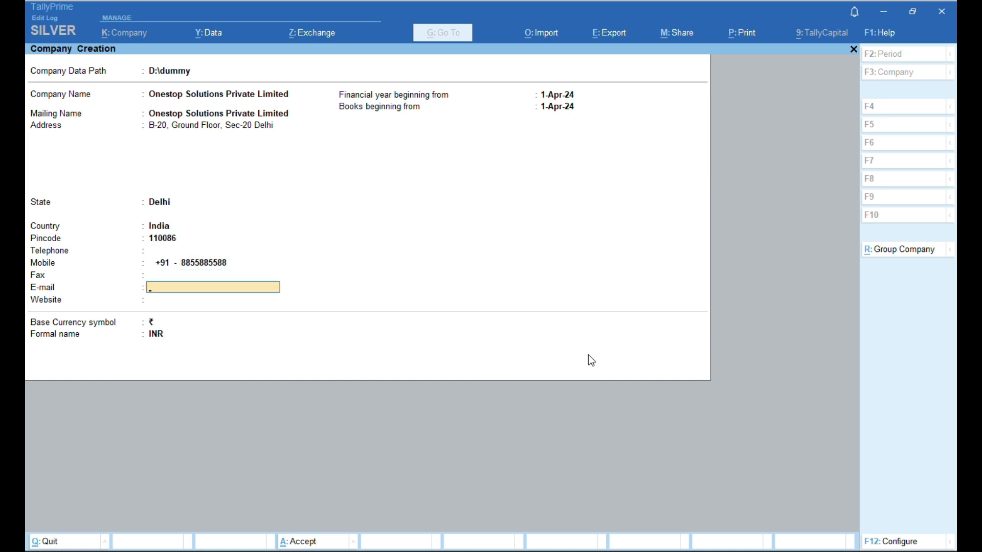
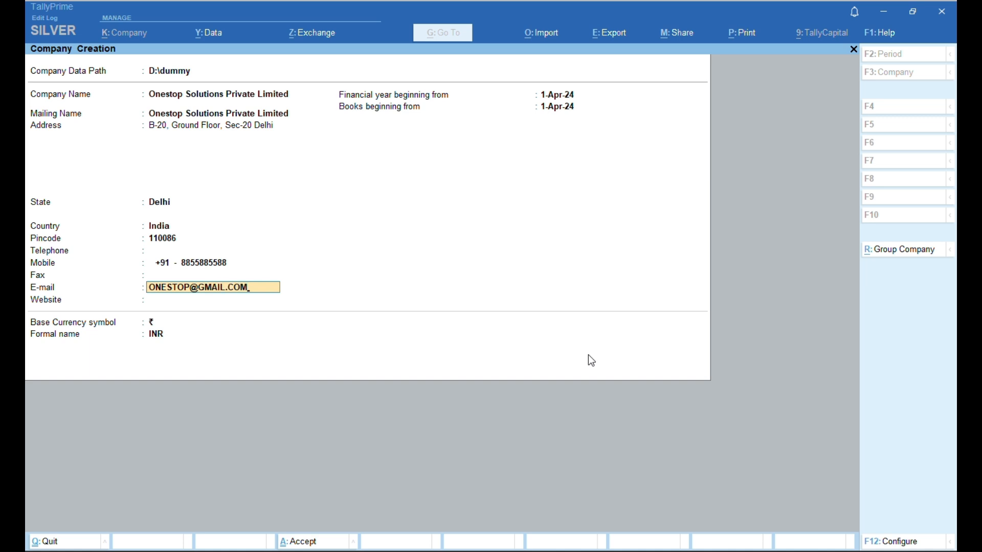
{"action": "key", "text": "Return"}
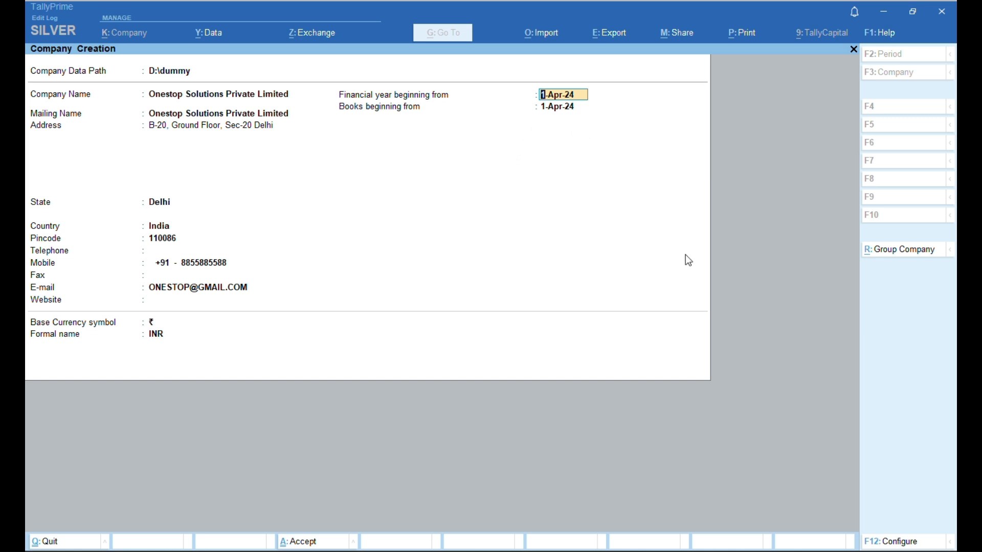
- Accept the 1-Apr-24 financial year start and save the company with default features
{"action": "key", "text": "Return"}
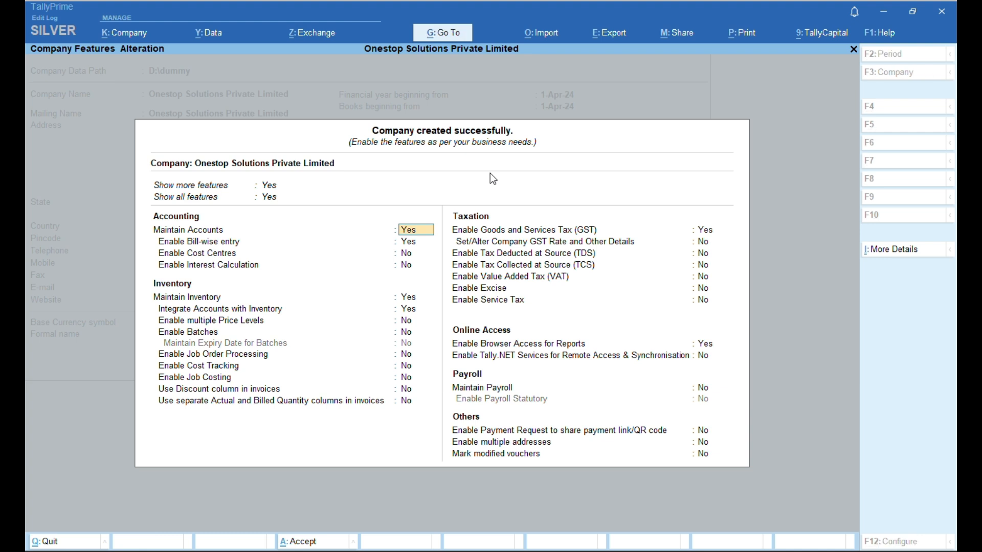
{"action": "key", "text": "ctrl"}
{"action": "key", "text": "ctrl+a"}
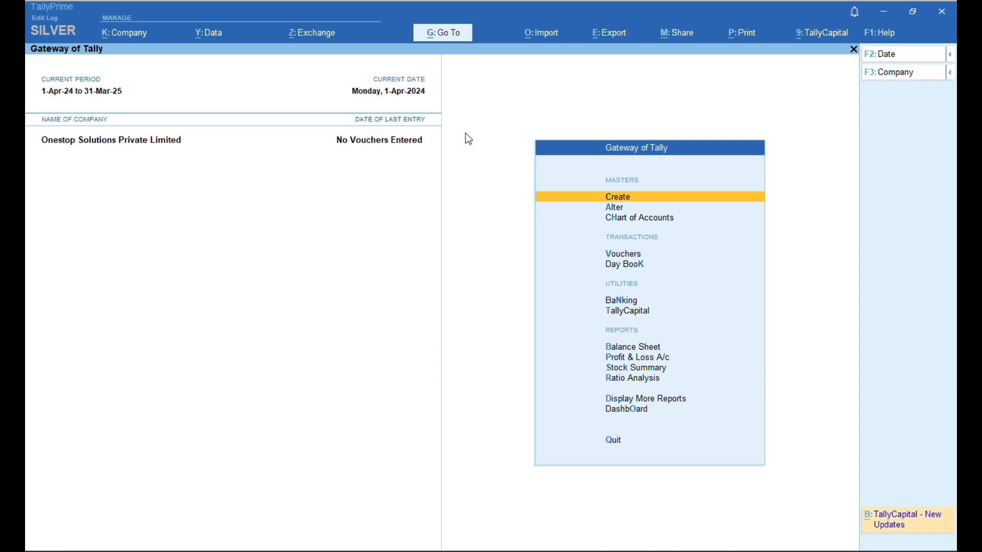
- Glance at Banking > Cheque Printing, back out, then bring up the Company menu with Alt+K
{"action": "key", "text": "Down"}
{"action": "key", "text": "Down"}
{"action": "key", "text": "Down"}
{"action": "key", "text": "Down"}
{"action": "key", "text": "Down"}
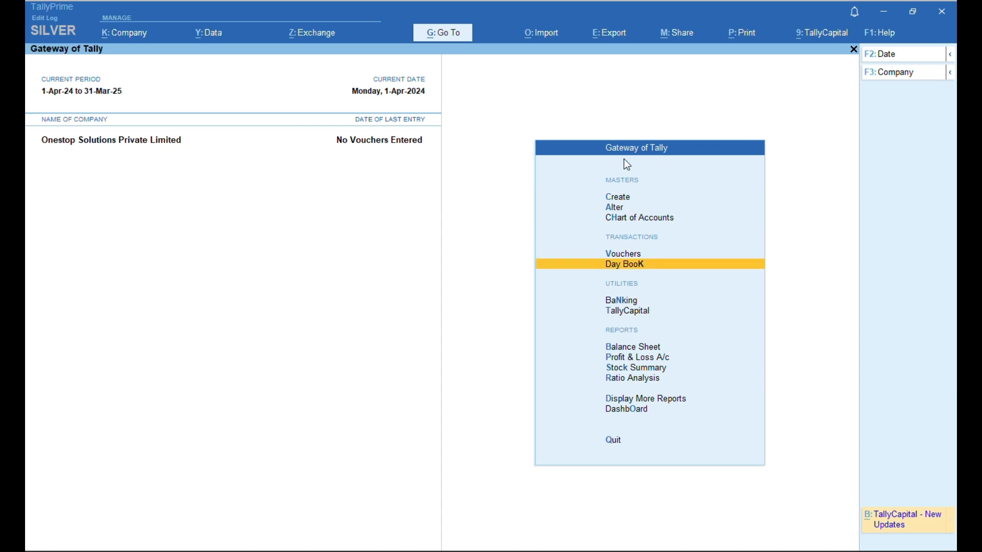
{"action": "key", "text": "Return"}
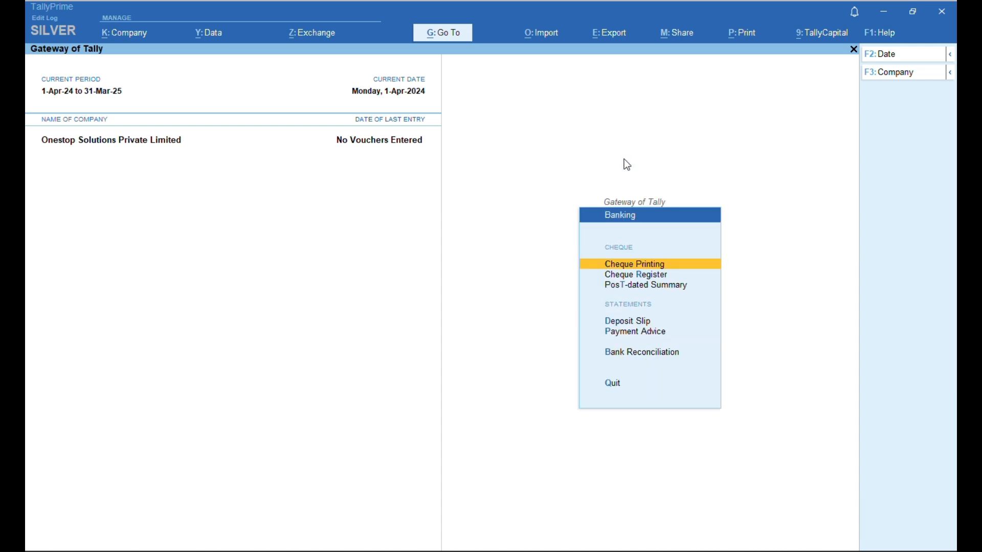
{"action": "key", "text": "Return"}
{"action": "key", "text": "Escape"}
{"action": "key", "text": "Escape"}
{"action": "key", "text": "Escape"}
{"action": "key", "text": "Escape"}
{"action": "key", "text": "Escape"}
{"action": "key", "text": "Escape"}
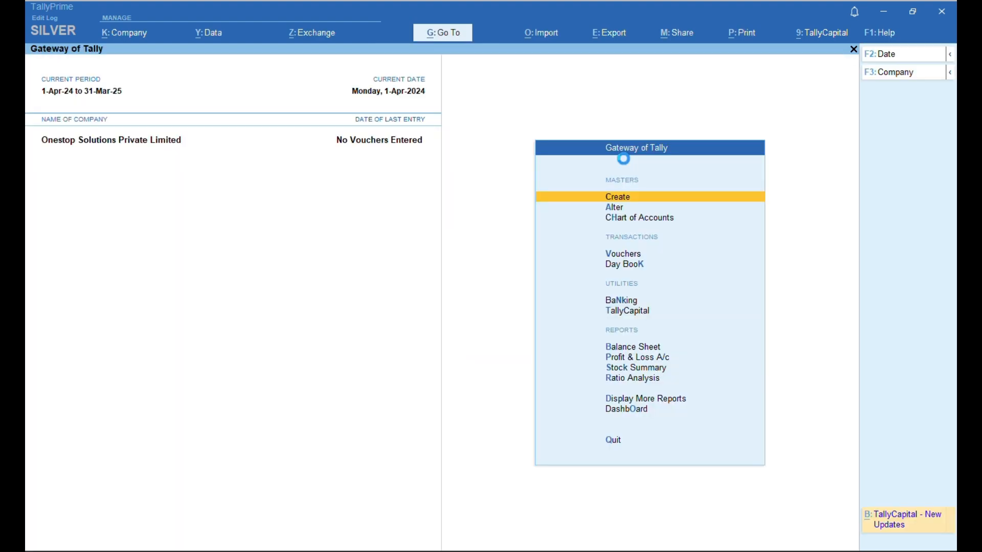
{"action": "key", "text": "Escape"}
{"action": "key", "text": "Escape"}
{"action": "key", "text": "alt+k"}
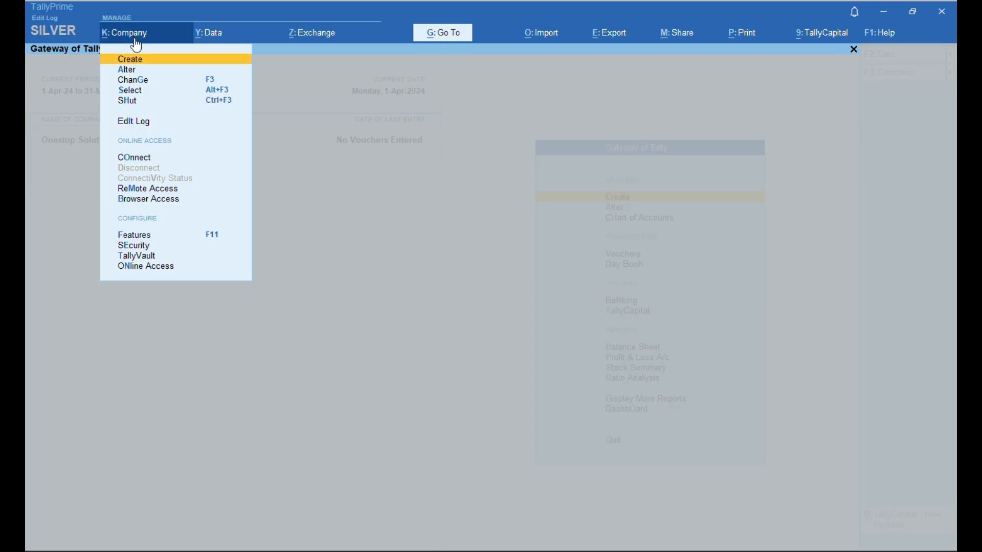
{"action": "key", "text": "Down"}
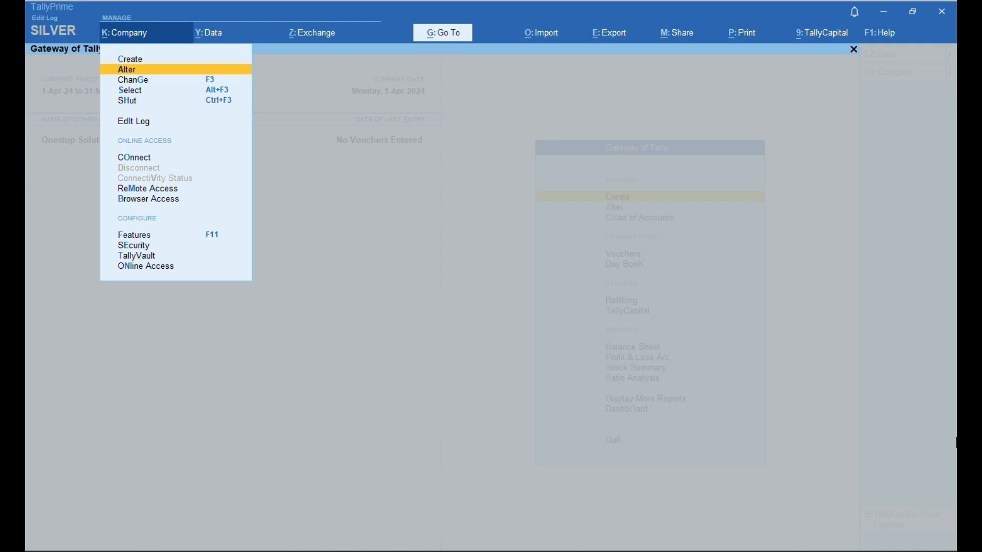
{"action": "key", "text": "Up"}
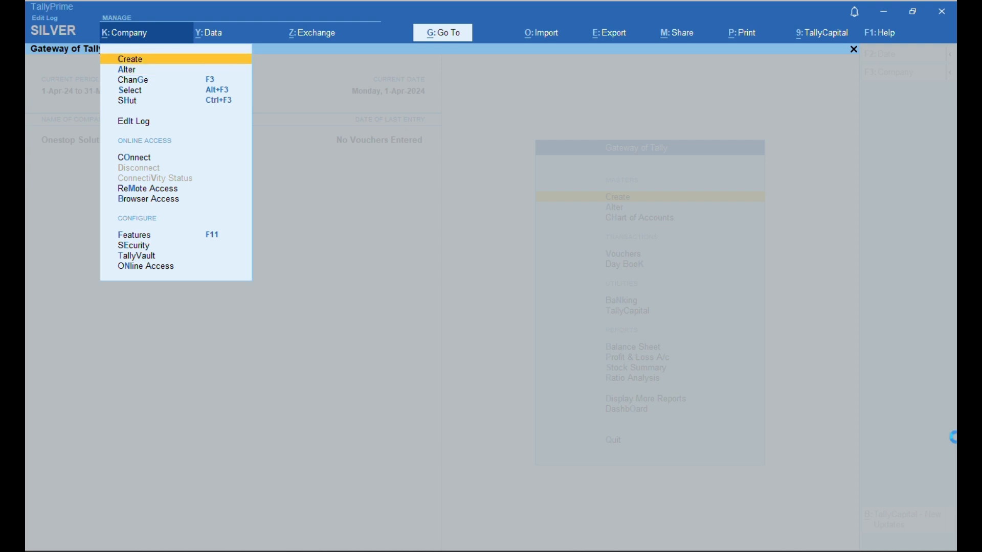
{"action": "key", "text": "Return"}
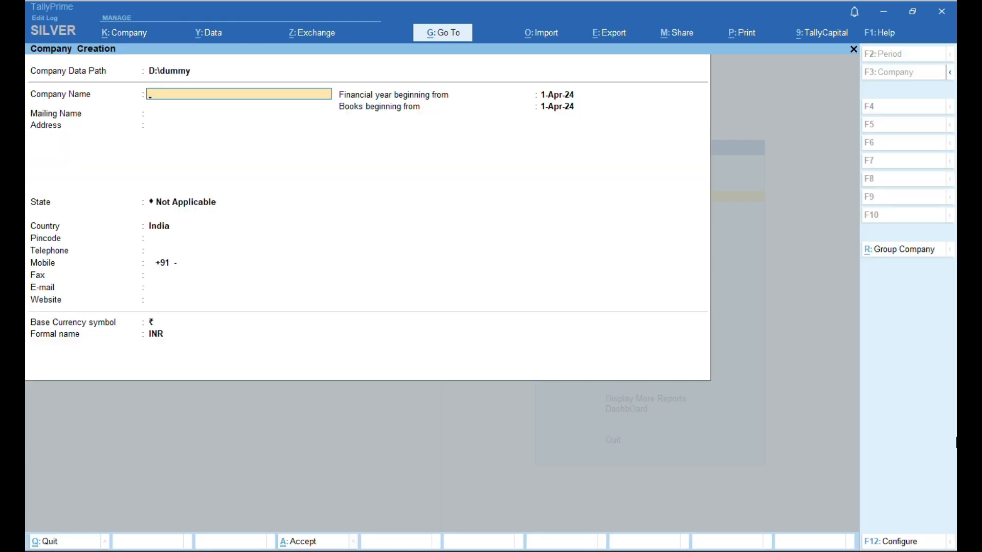
{"action": "key", "text": "Escape"}
{"action": "key", "text": "y"}
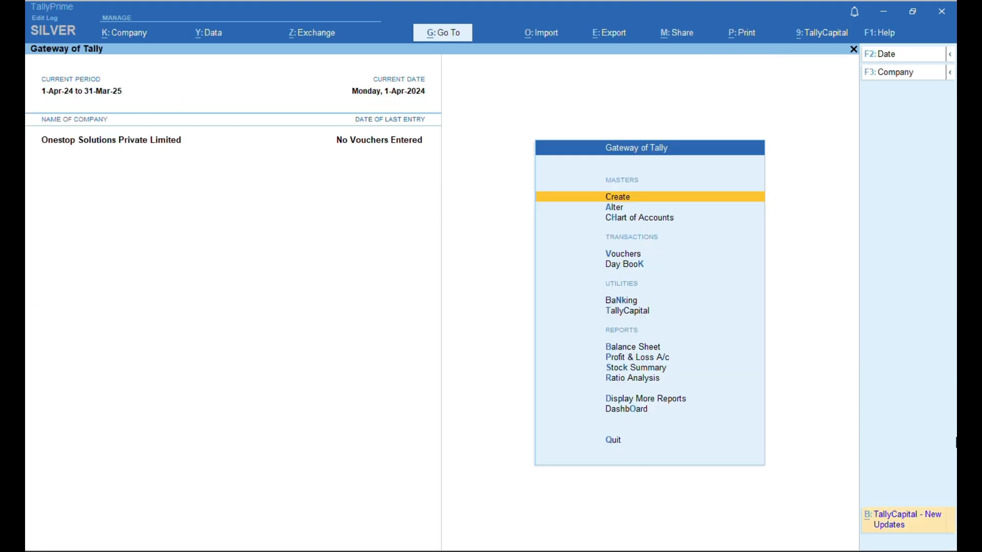
{"action": "key", "text": "Escape"}
{"action": "key", "text": "n"}
{"action": "key", "text": "alt+k"}
{"action": "key", "text": "Down"}
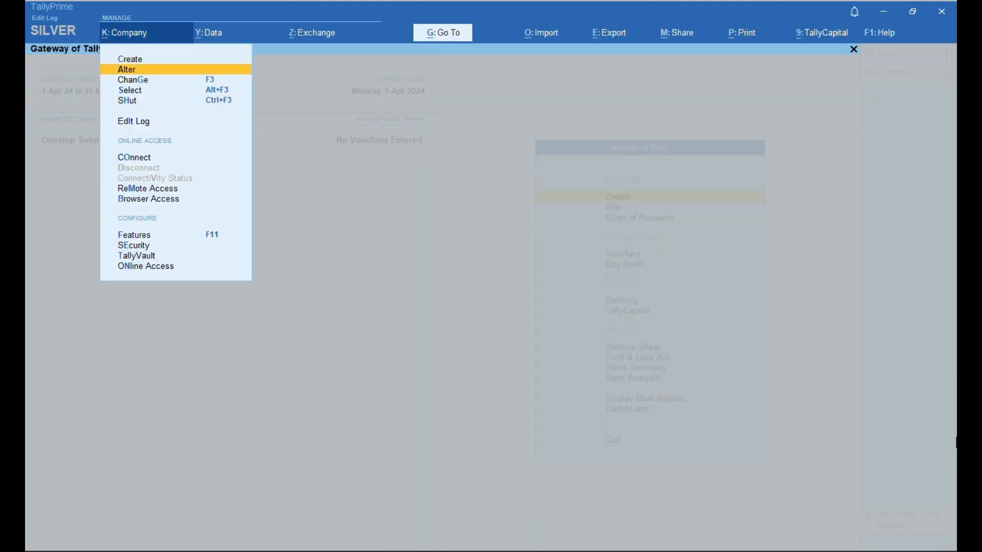
{"action": "key", "text": "Return"}
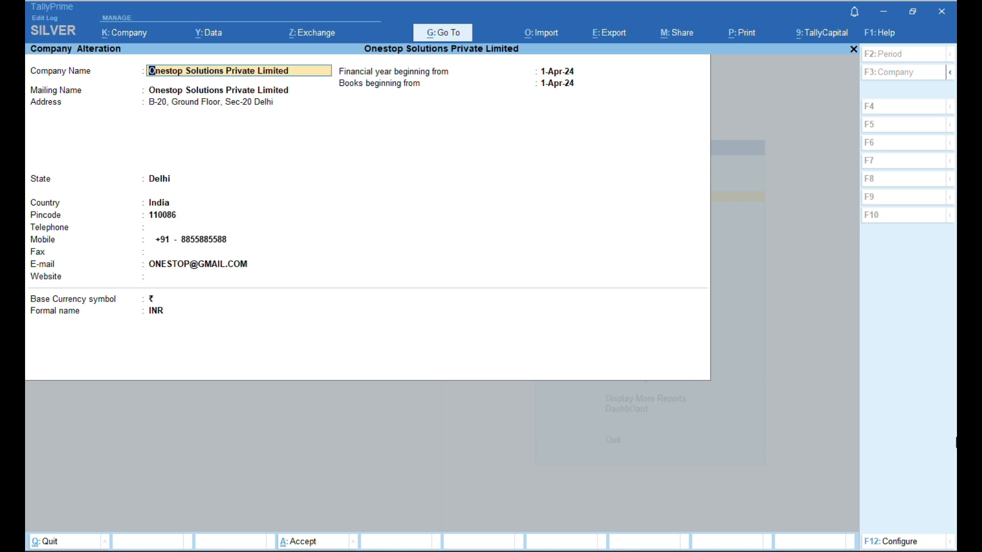
{"action": "key", "text": "Escape"}
{"action": "key", "text": "y"}
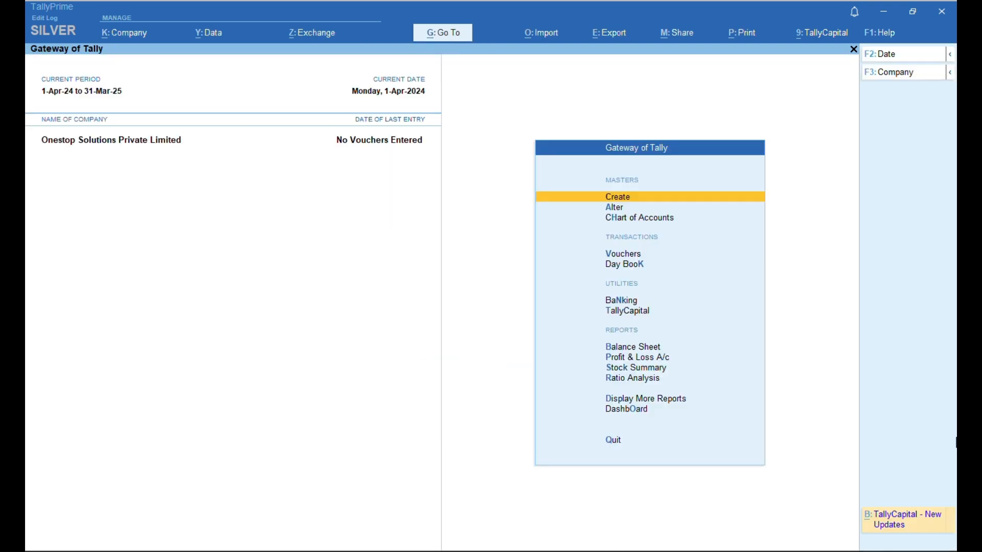
{"action": "key", "text": "alt+y"}
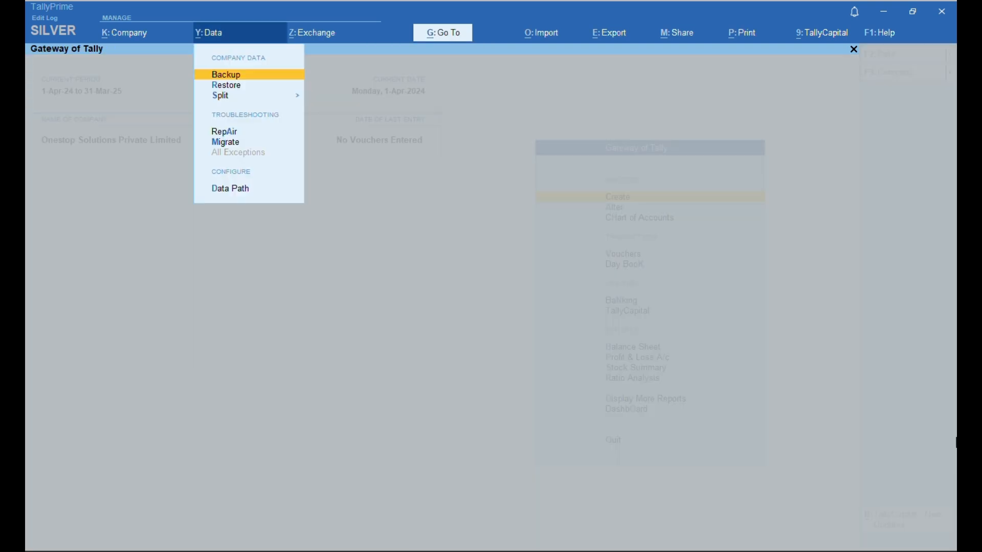
{"action": "key", "text": "Down"}
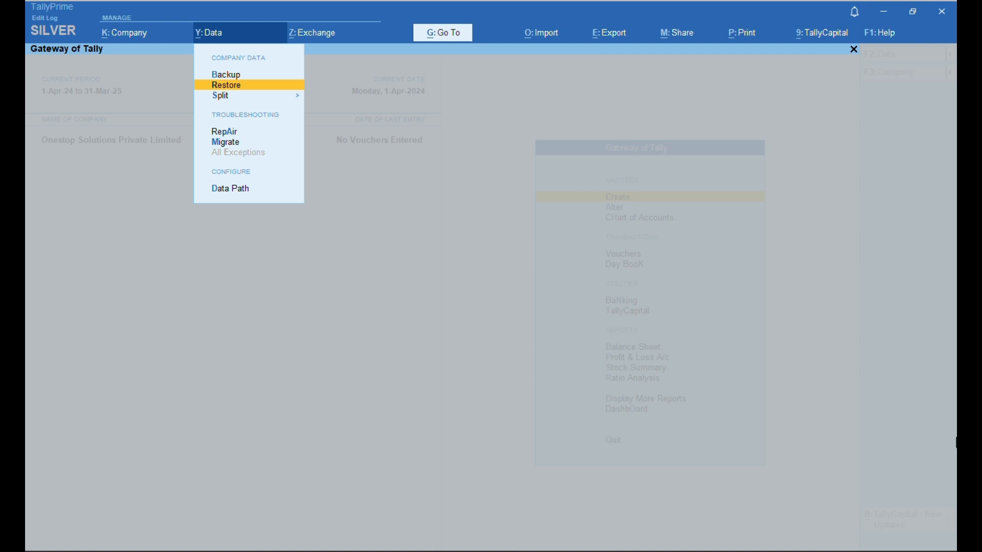
{"action": "key", "text": "Down"}
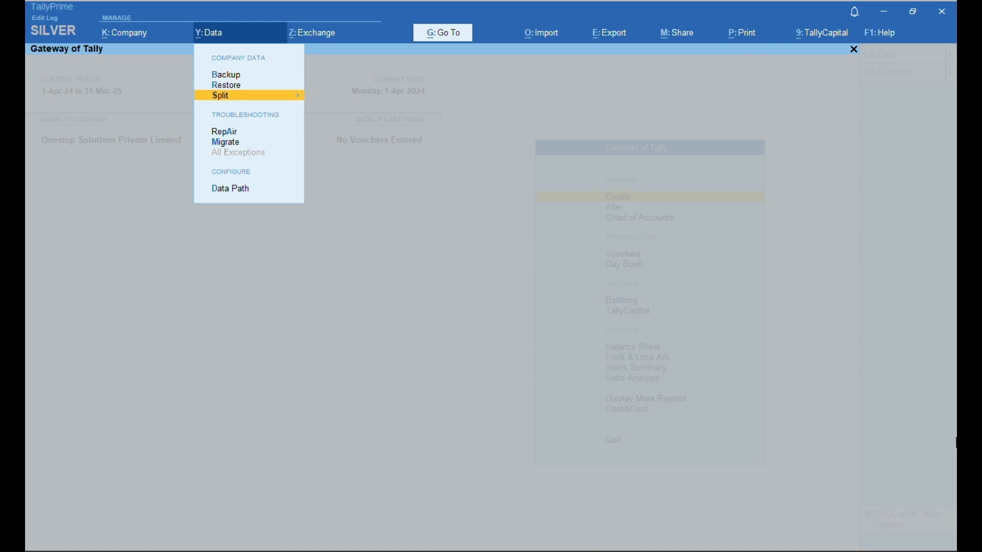
{"action": "key", "text": "Down"}
{"action": "key", "text": "Down"}
{"action": "key", "text": "Down"}
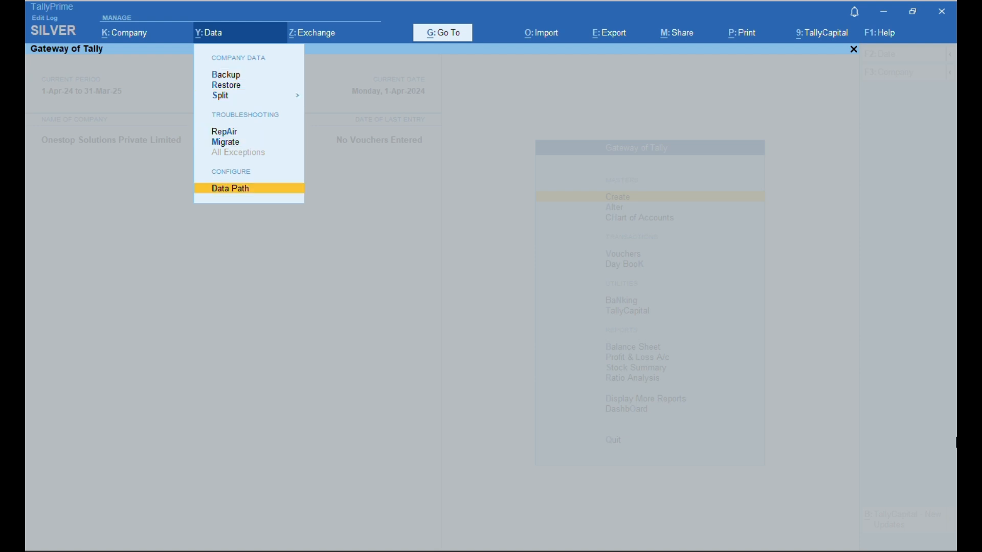
{"action": "key", "text": "Return"}
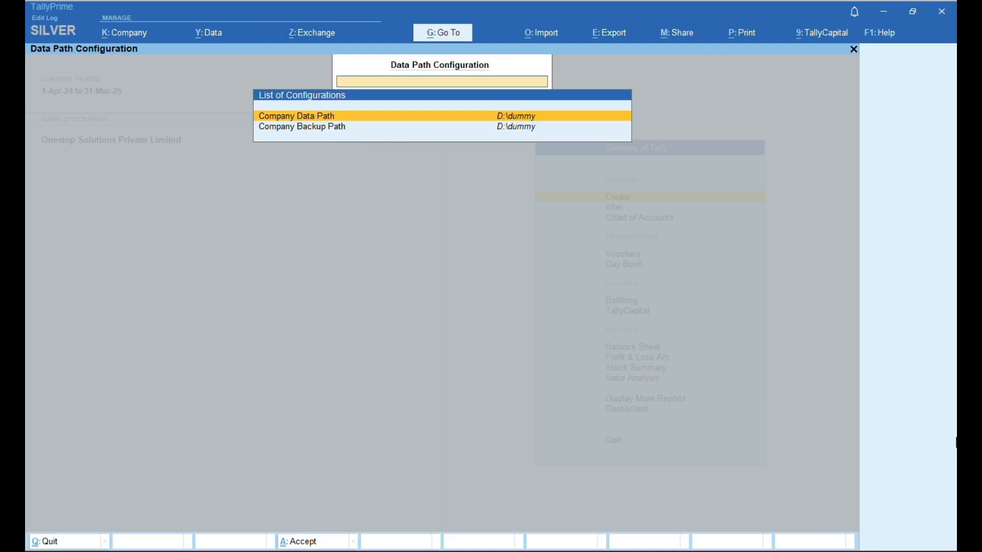
{"action": "key", "text": "Escape"}
{"action": "key", "text": "Escape"}
{"action": "key", "text": "Escape"}
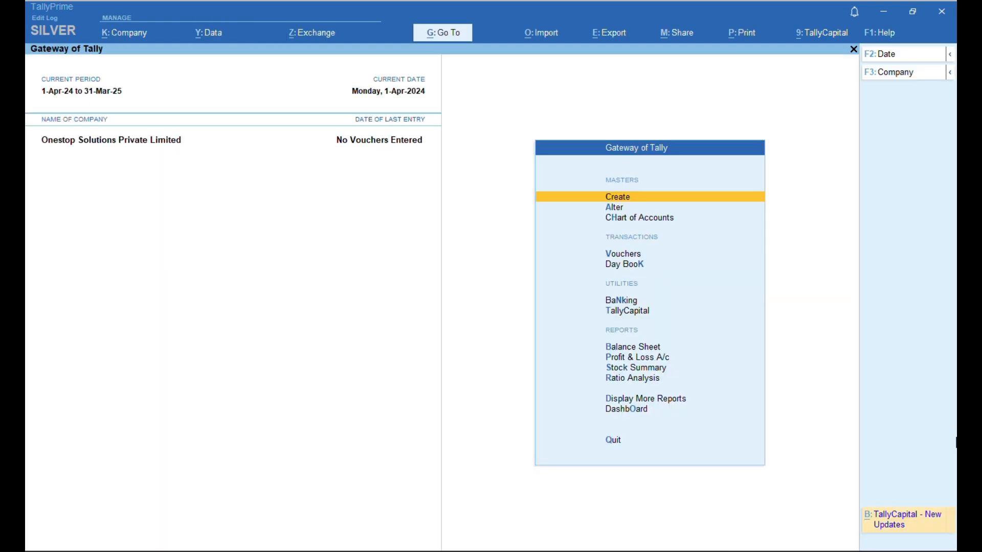
{"action": "key", "text": "Down"}
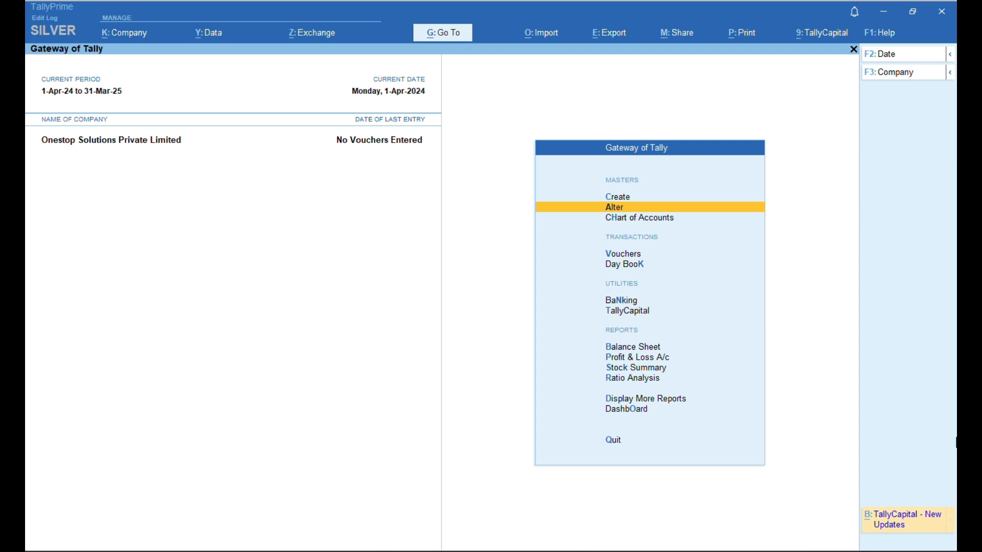
{"action": "key", "text": "Up"}
{"action": "key", "text": "Down"}
{"action": "key", "text": "Down"}
{"action": "key", "text": "Down"}
{"action": "key", "text": "Down"}
{"action": "key", "text": "Down"}
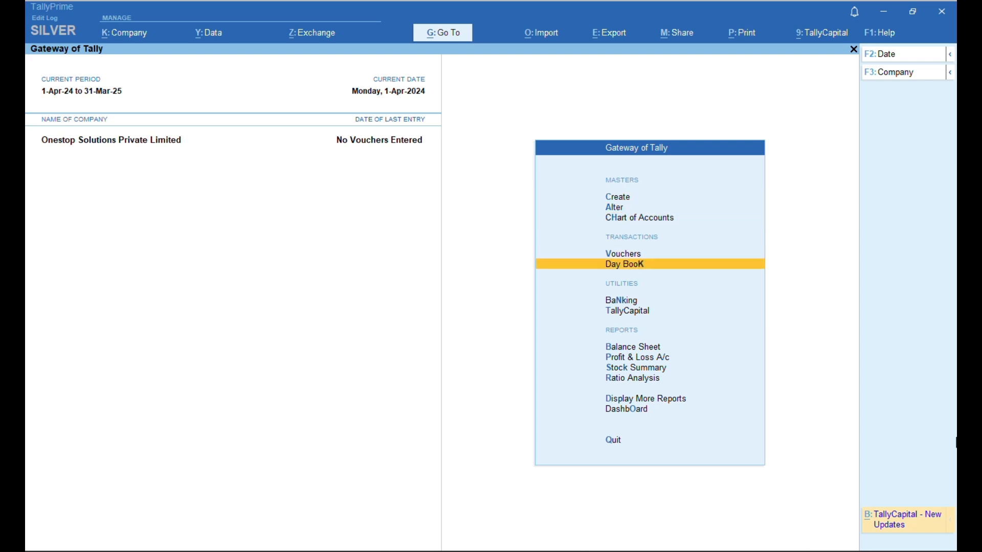
{"action": "key", "text": "Down"}
{"action": "key", "text": "Down"}
{"action": "key", "text": "Down"}
{"action": "key", "text": "Down"}
{"action": "key", "text": "Down"}
{"action": "key", "text": "Down"}
{"action": "key", "text": "Down"}
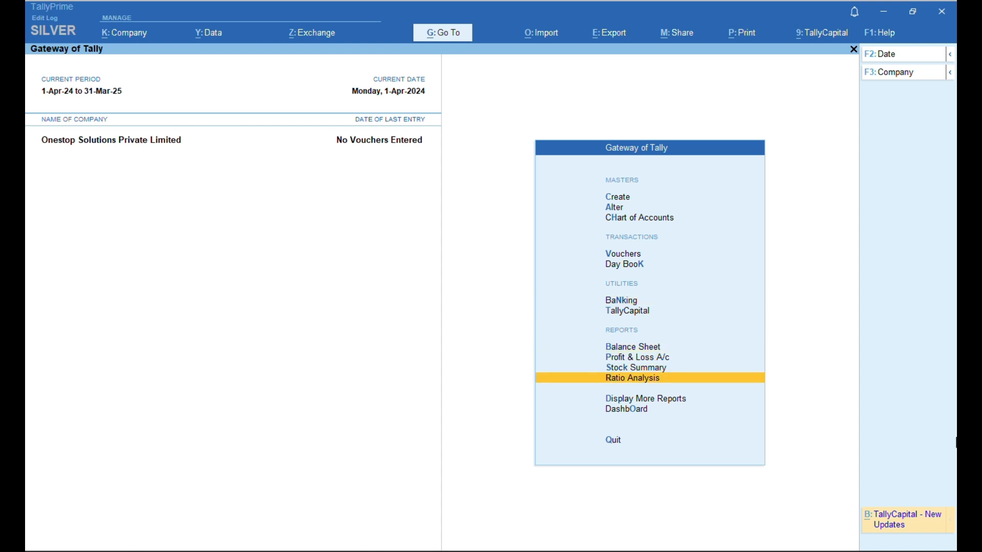
{"action": "key", "text": "Down"}
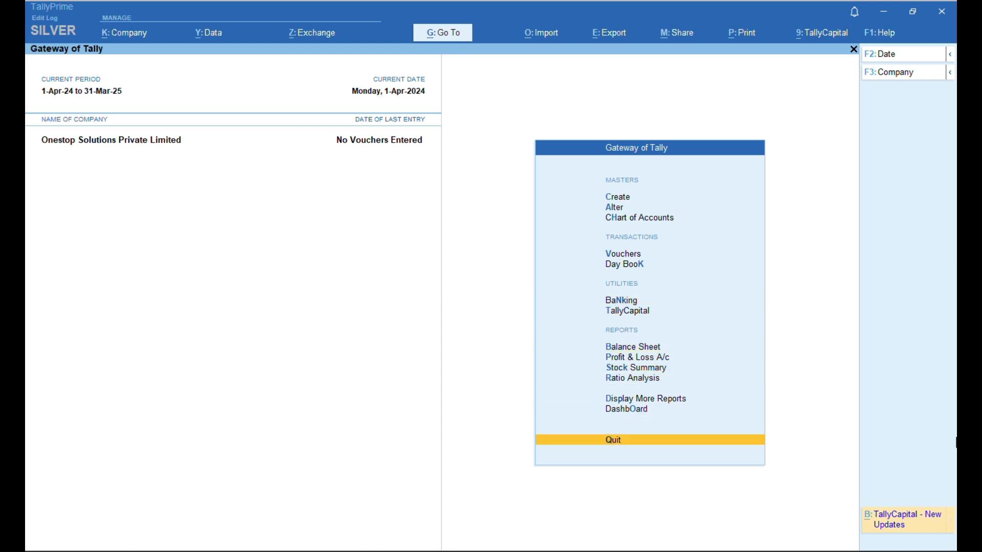
{"action": "key", "text": "Up"}
{"action": "key", "text": "Up"}
{"action": "key", "text": "Up"}
{"action": "key", "text": "Up"}
{"action": "key", "text": "Up"}
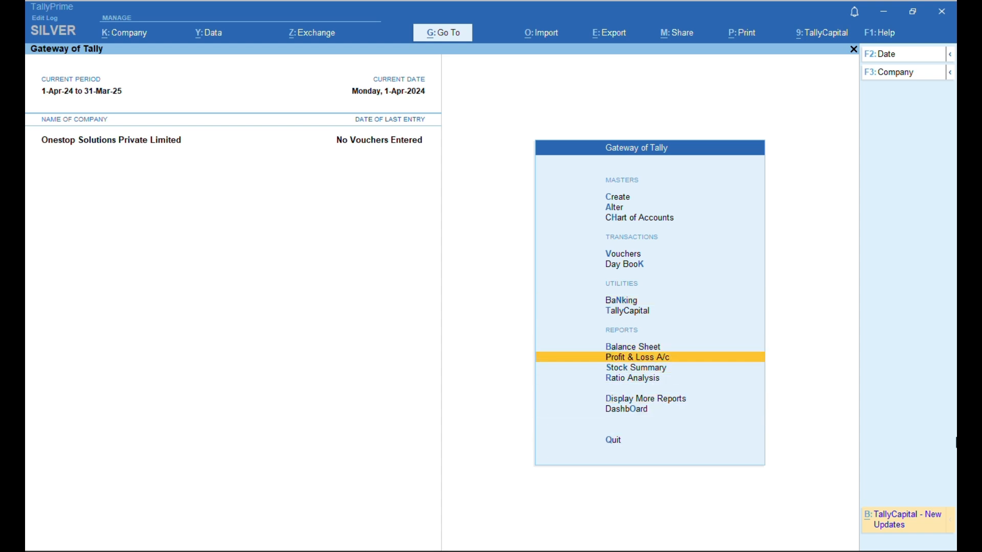
{"action": "key", "text": "Return"}
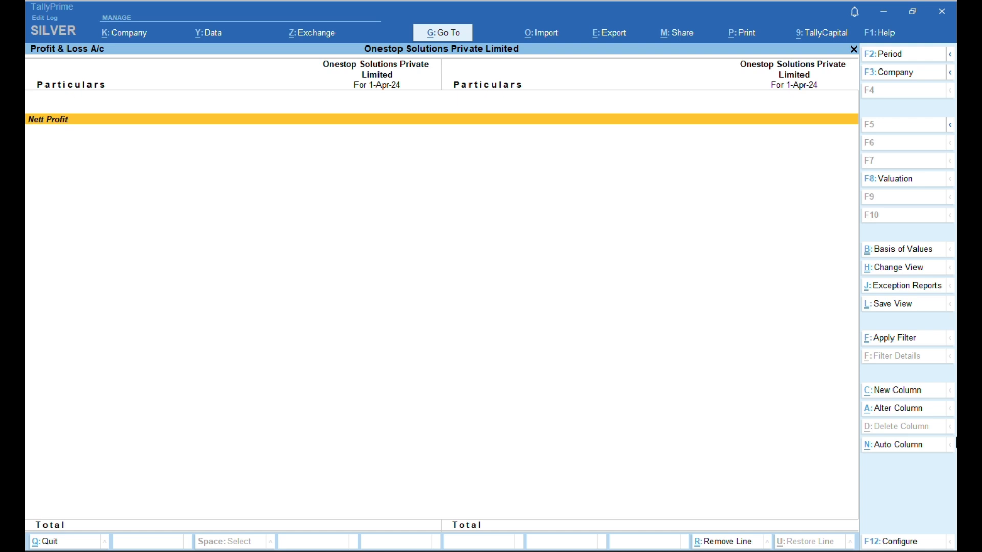
{"action": "key", "text": "Escape"}
{"action": "key", "text": "Up"}
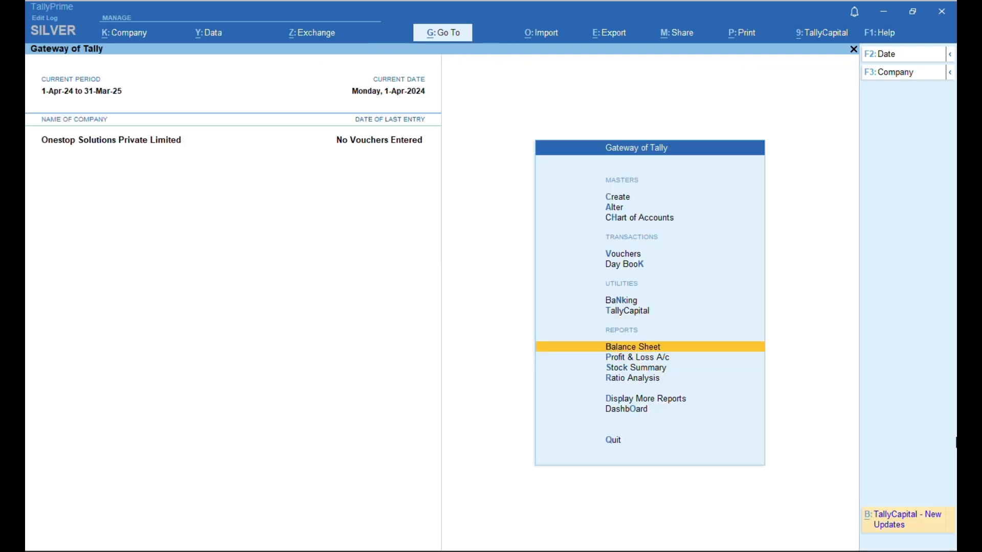
{"action": "key", "text": "Return"}
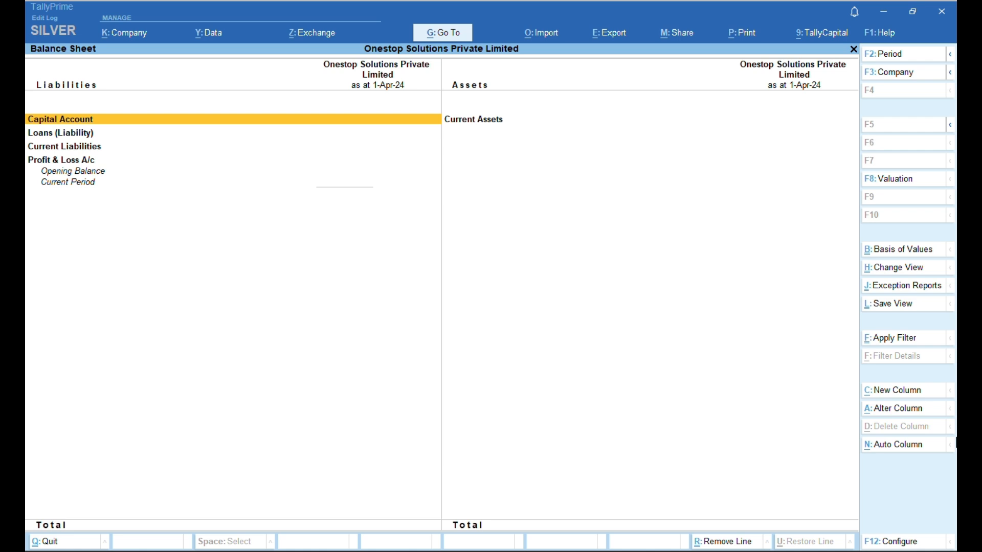
{"action": "key", "text": "Escape"}
{"action": "key", "text": "Escape"}
{"action": "key", "text": "Escape"}
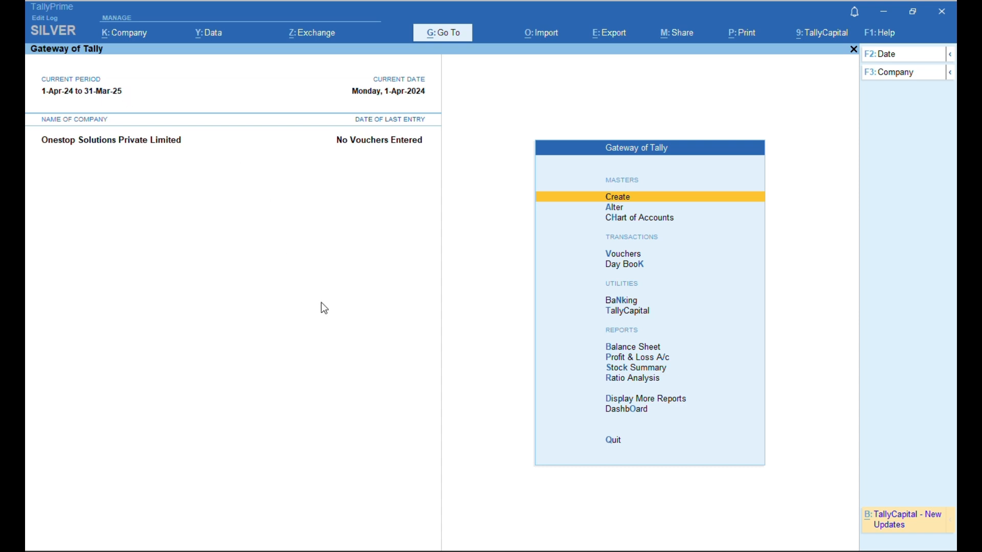
- Change the current date to 01-05-2024
{"action": "key", "text": "alt+F2"}
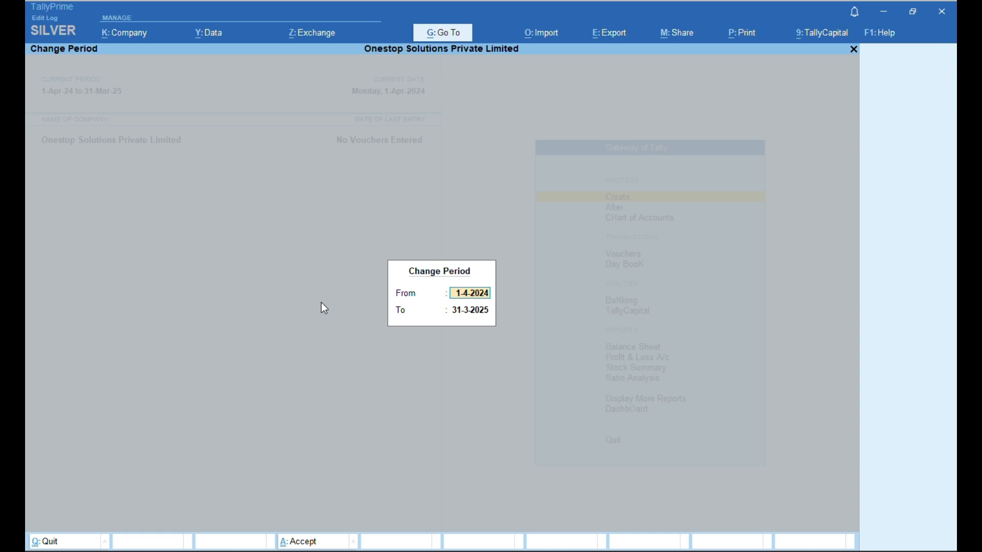
{"action": "type", "text": "01-05-2024"}
{"action": "key", "text": "Return"}
{"action": "key", "text": "Return"}
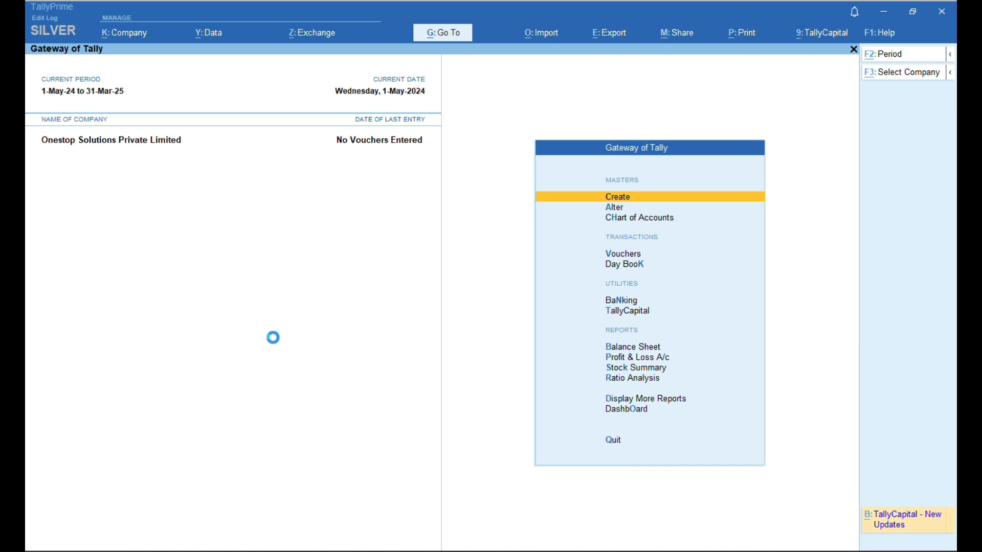
- Set the period from 1-Apr-2024 to 31-Dec-2024
{"action": "key", "text": "alt+F2"}
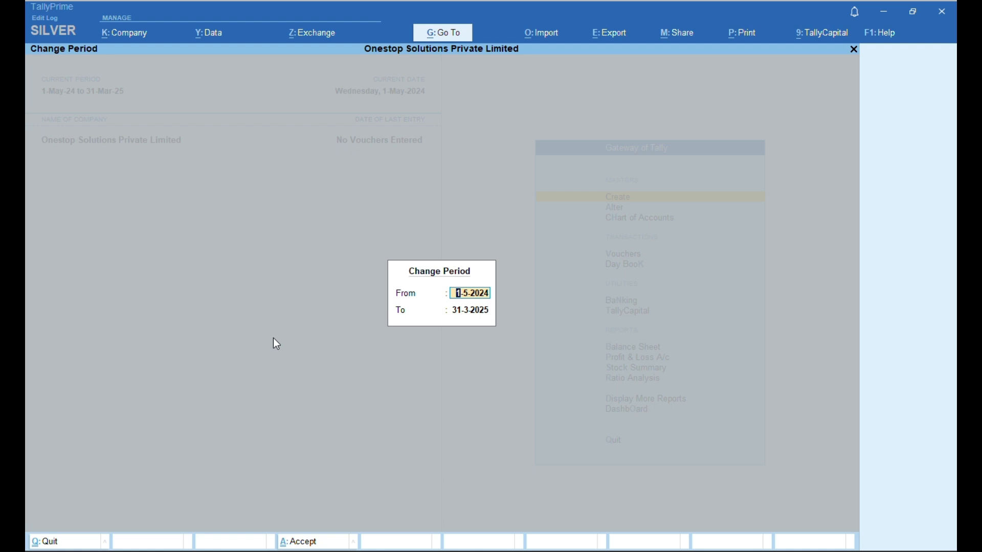
{"action": "type", "text": "A"}
{"action": "type", "text": "24"}
{"action": "key", "text": "Return"}
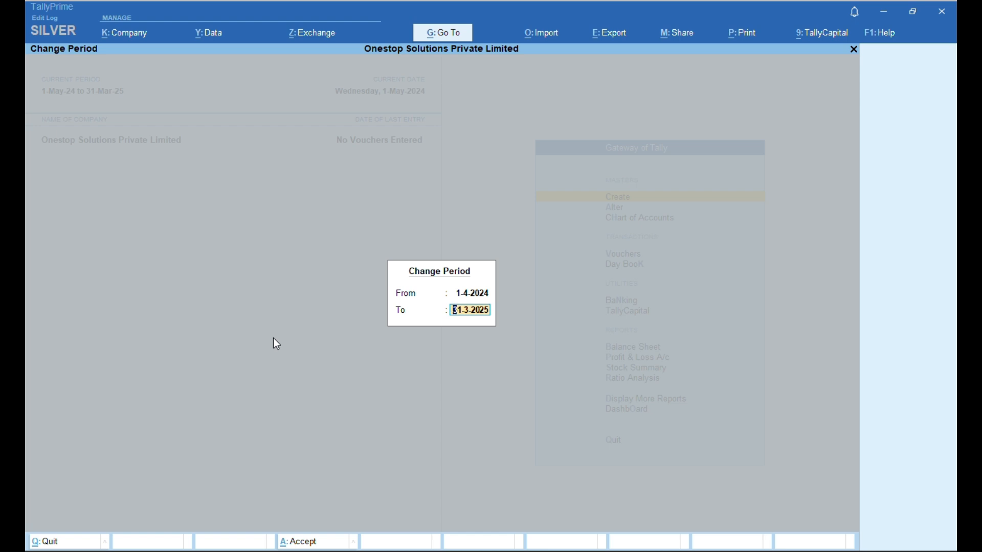
{"action": "type", "text": "D24"}
{"action": "key", "text": "Return"}
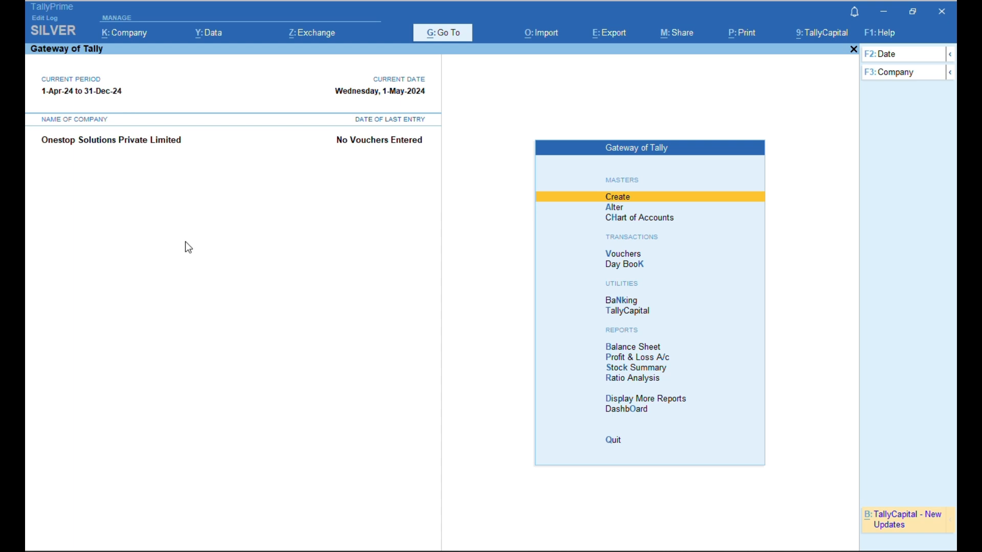
- Reset the period to the full year 1-Apr-2024 to 31-Mar-2025
{"action": "key", "text": "alt+F2"}
{"action": "type", "text": "A2"}
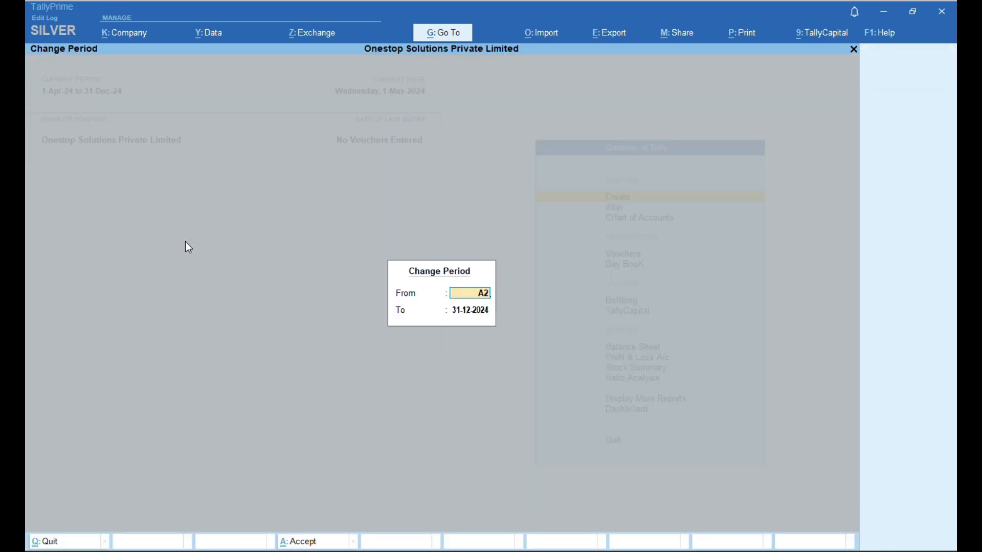
{"action": "type", "text": "4"}
{"action": "key", "text": "Return"}
{"action": "type", "text": "M25"}
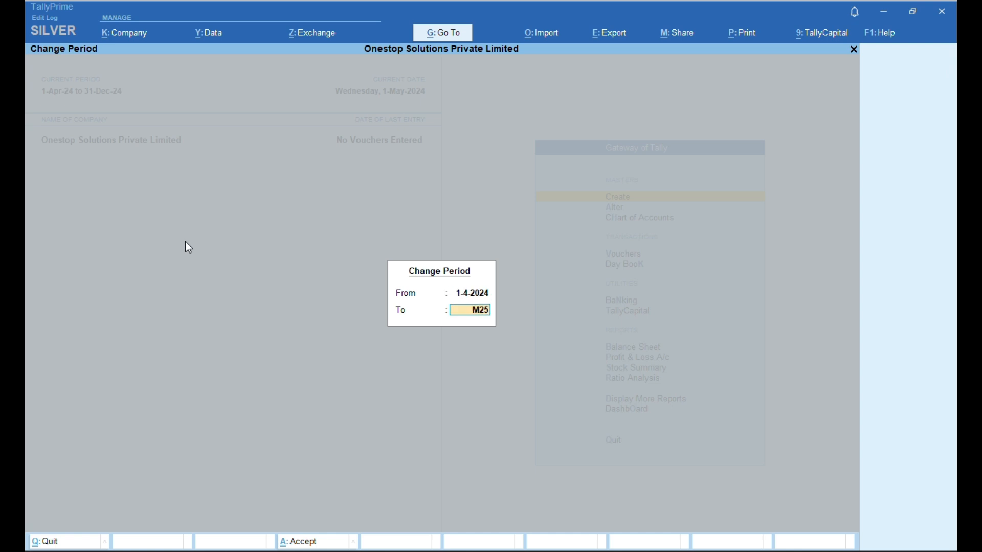
{"action": "key", "text": "Return"}
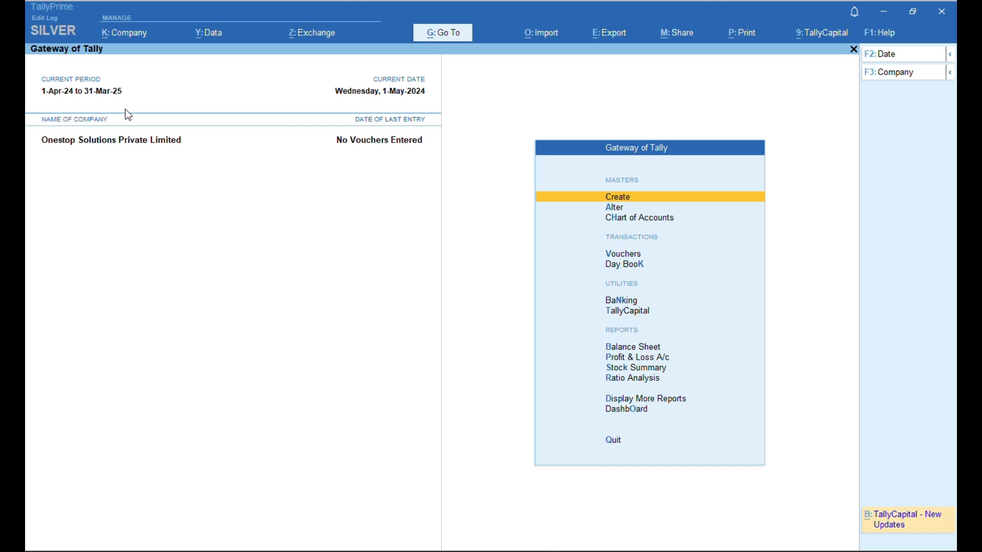
{"action": "key", "text": "Down"}
{"action": "key", "text": "Down"}
{"action": "key", "text": "Down"}
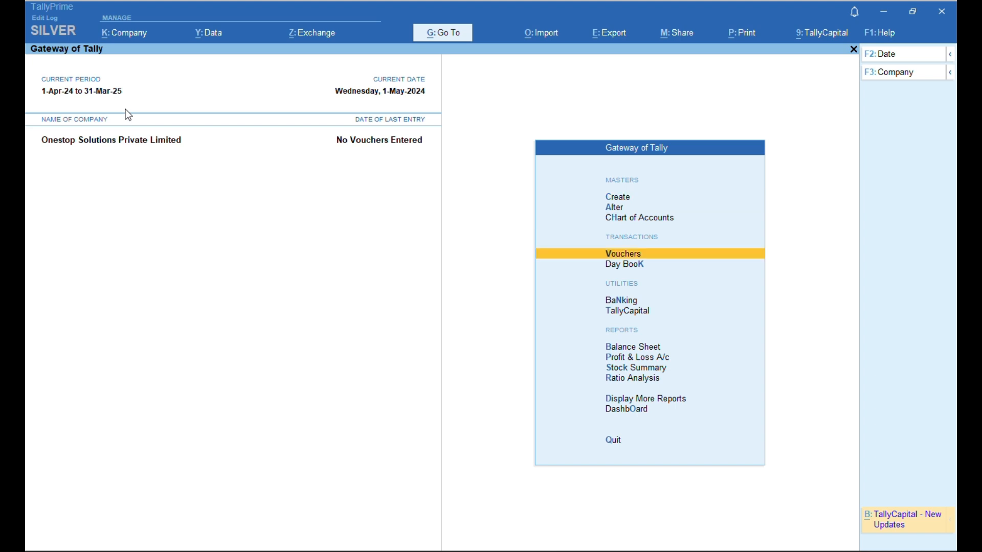
{"action": "key", "text": "Return"}
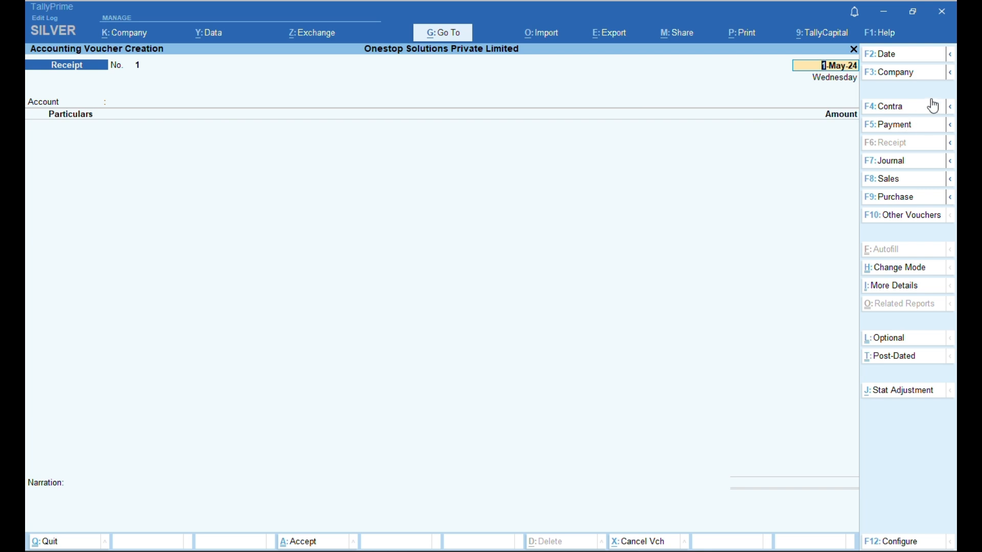
{"action": "left_click", "coordinate": [893, 131]}
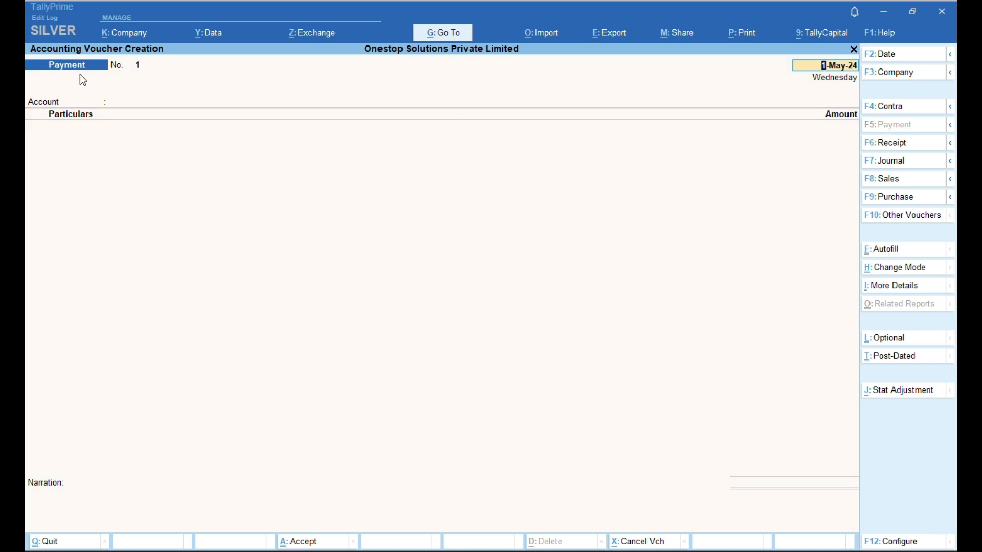
{"action": "left_click", "coordinate": [885, 148]}
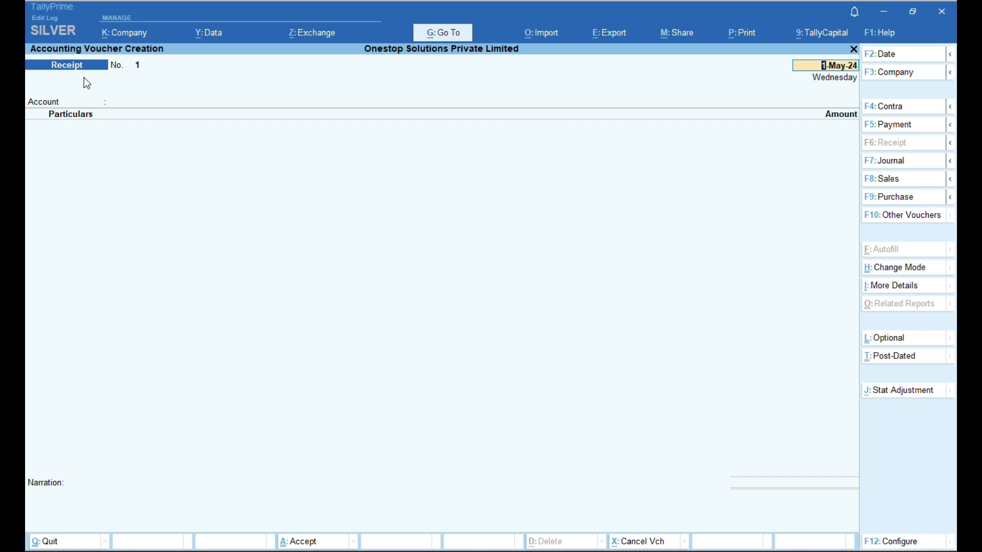
{"action": "key", "text": "F2"}
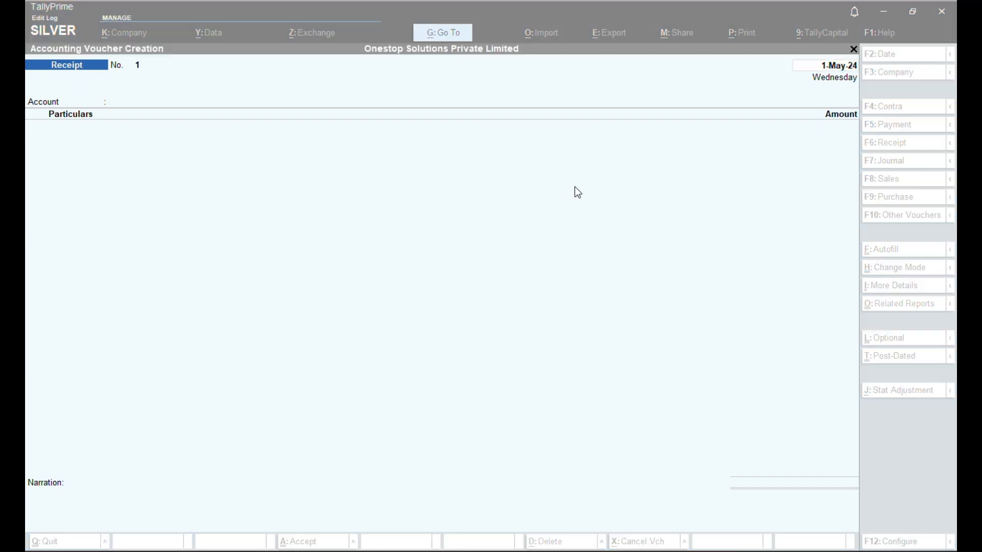
{"action": "key", "text": "Return"}
{"action": "key", "text": "Return"}
{"action": "key", "text": "Return"}
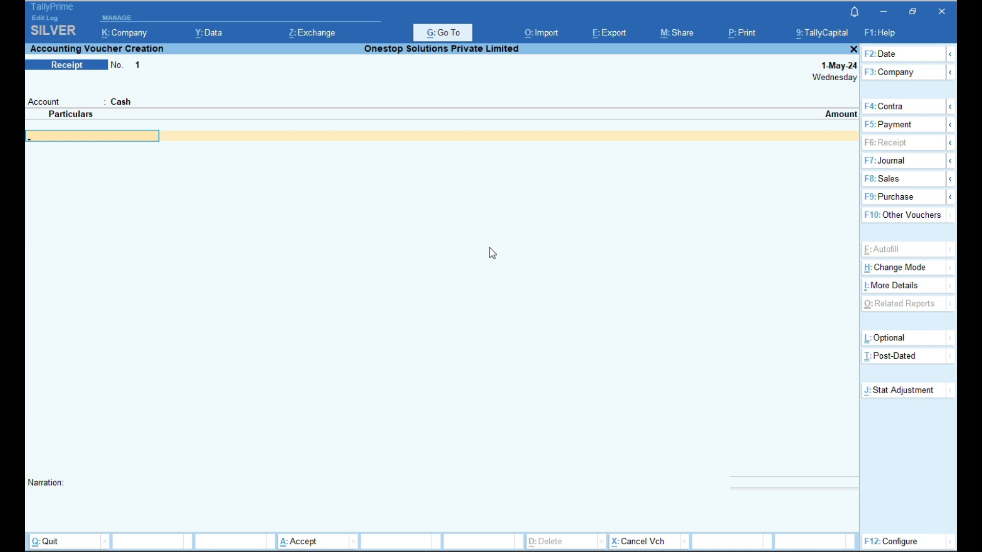
{"action": "key", "text": "Escape"}
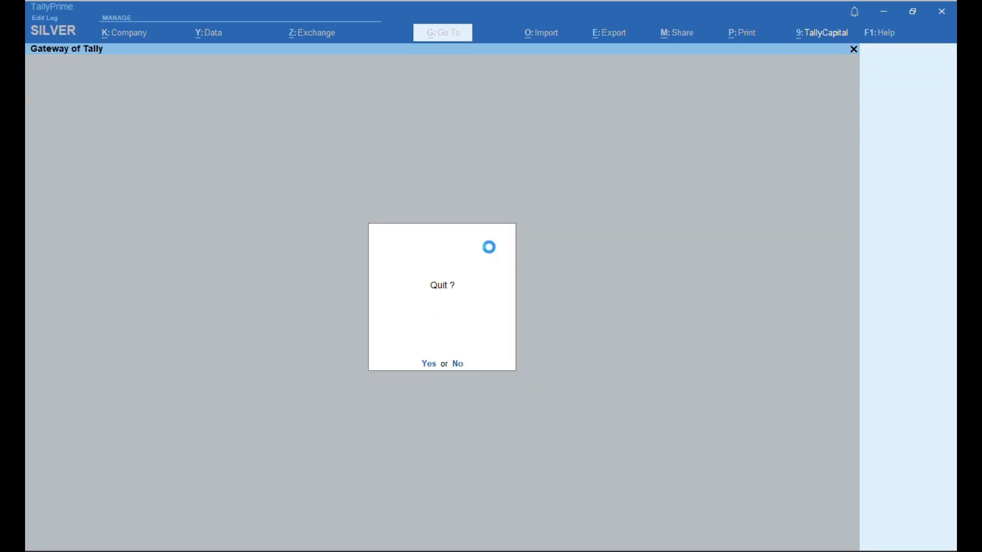
{"action": "key", "text": "Escape"}
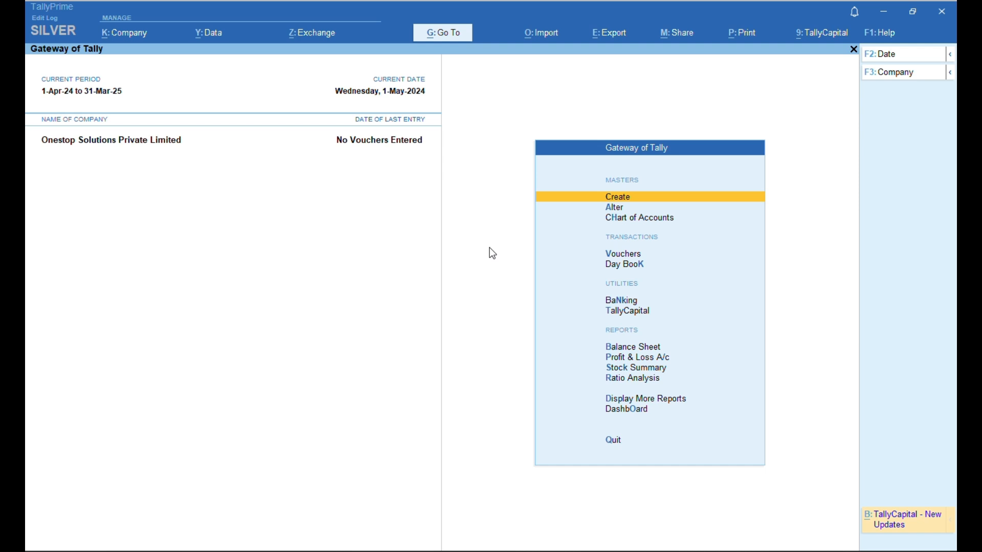
- View the empty Sales Register and Purchase Register under Account Books
{"action": "key", "text": "d"}
{"action": "key", "text": "a"}
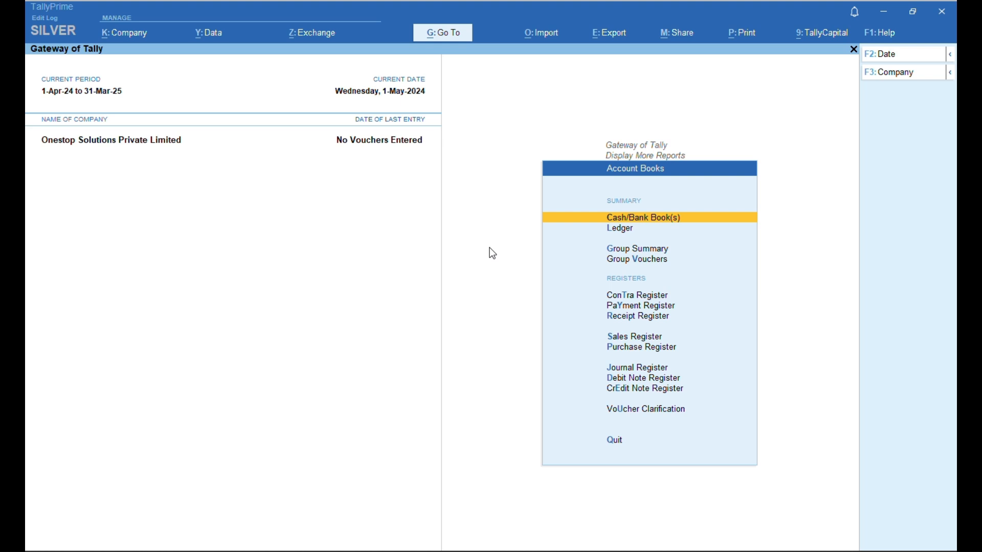
{"action": "key", "text": "s"}
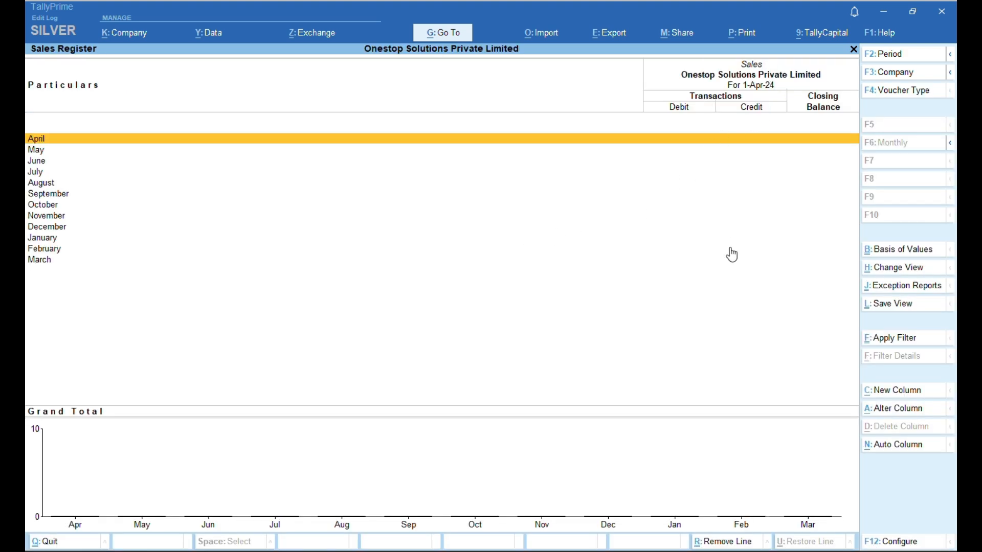
{"action": "key", "text": "Escape"}
{"action": "key", "text": "Escape"}
{"action": "key", "text": "Escape"}
{"action": "key", "text": "Escape"}
{"action": "key", "text": "Escape"}
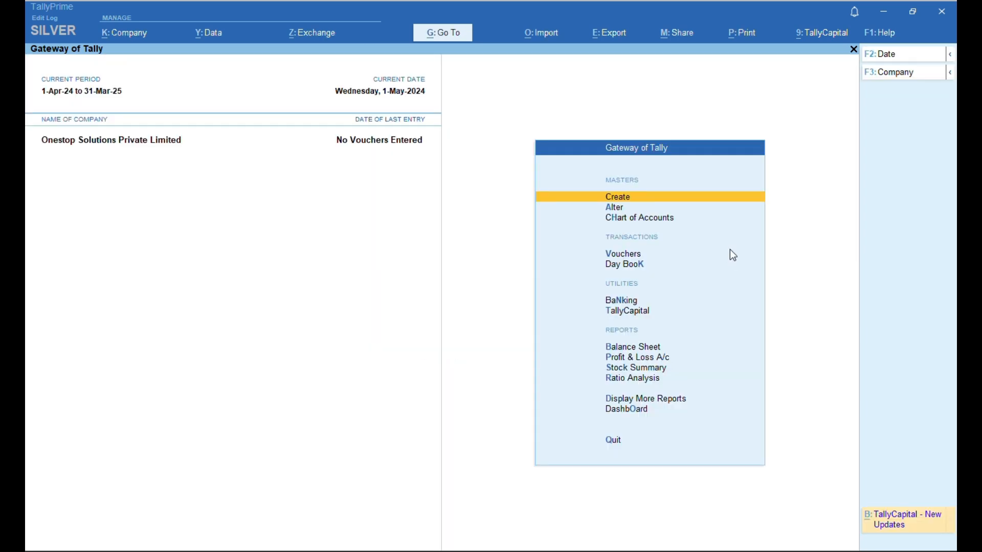
{"action": "key", "text": "d"}
{"action": "key", "text": "a"}
{"action": "key", "text": "u"}
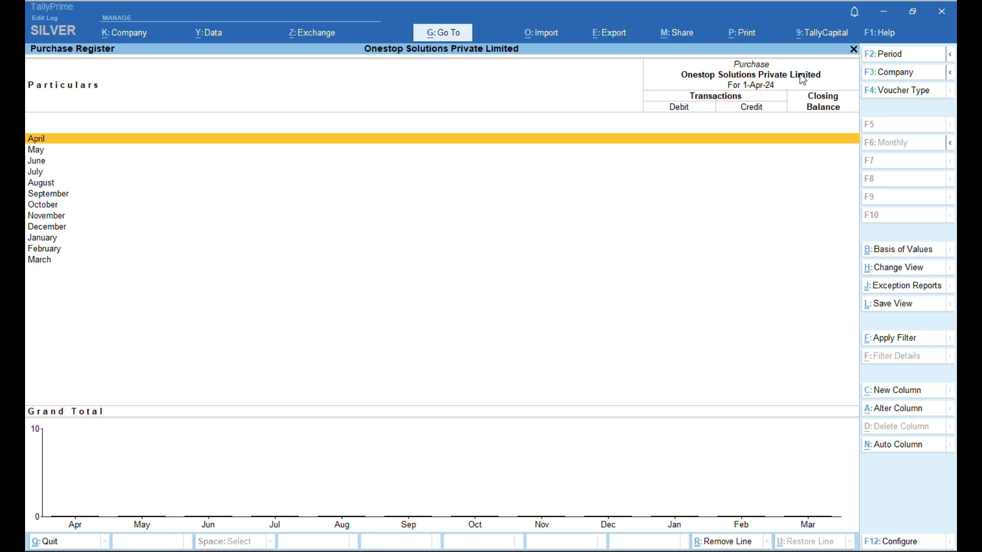
{"action": "key", "text": "Escape"}
{"action": "key", "text": "Escape"}
{"action": "key", "text": "Escape"}
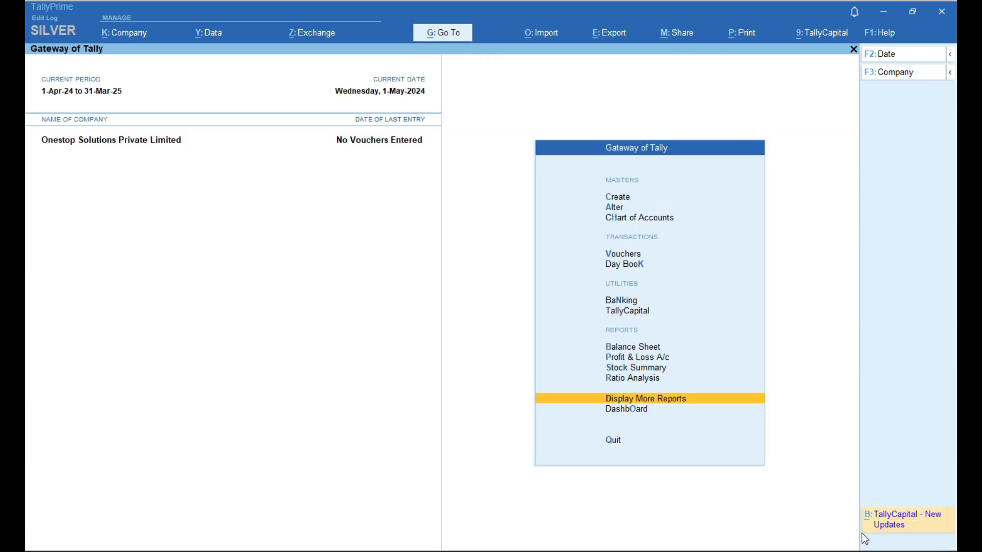
{"action": "key", "text": "Escape"}
{"action": "key", "text": "Escape"}
- View the empty Journal Register and Cash/Bank Summary
{"action": "key", "text": "d"}
{"action": "key", "text": "a"}
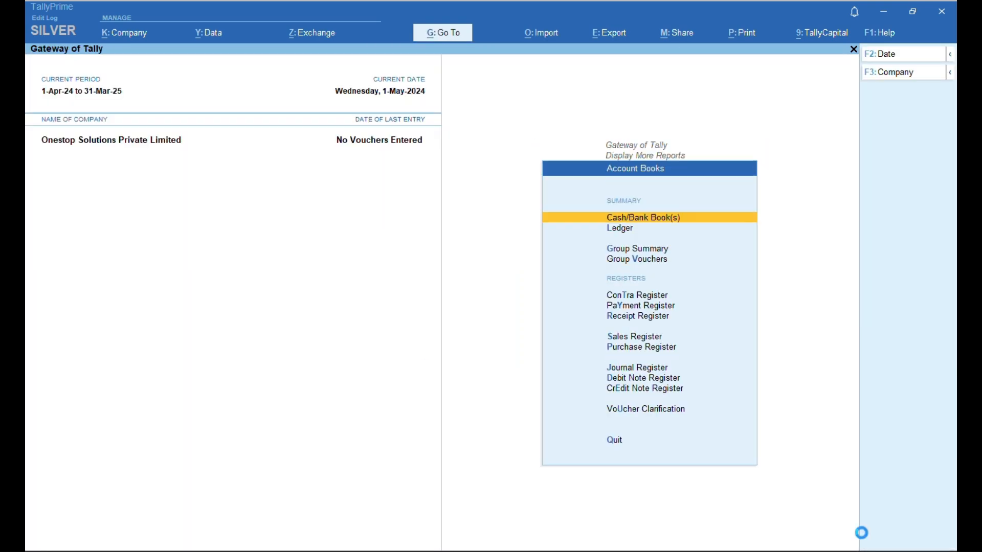
{"action": "key", "text": "j"}
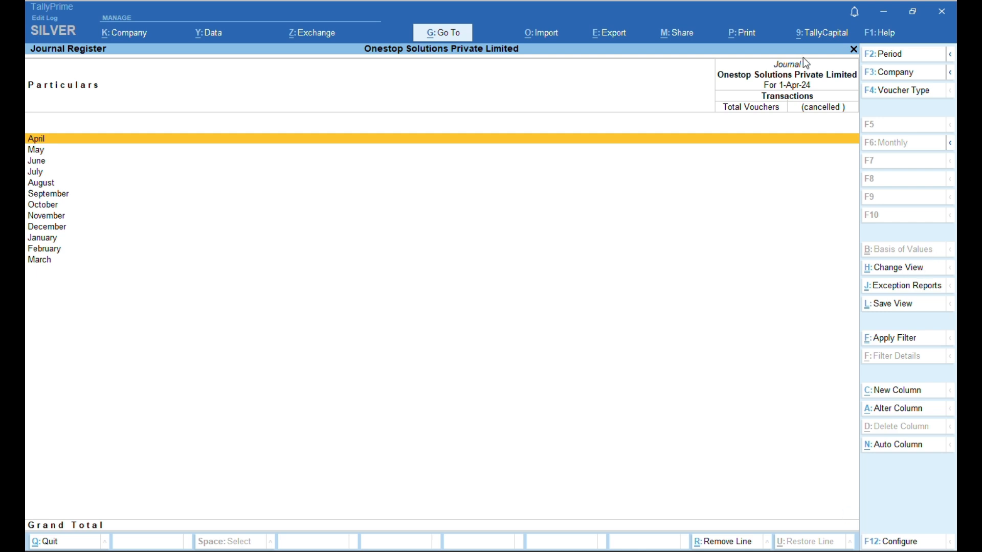
{"action": "key", "text": "Escape"}
{"action": "key", "text": "Escape"}
{"action": "key", "text": "Escape"}
{"action": "key", "text": "Escape"}
{"action": "key", "text": "Escape"}
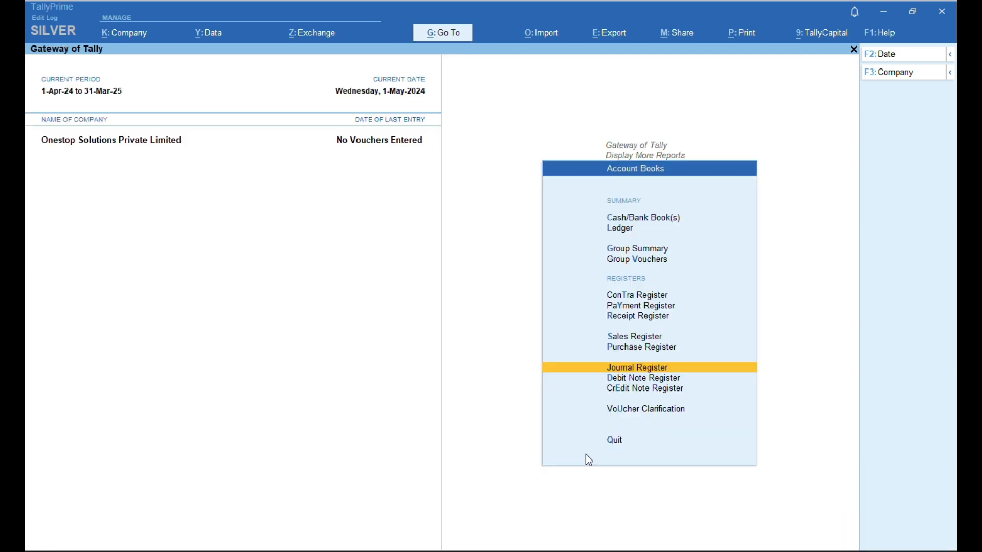
{"action": "key", "text": "d"}
{"action": "key", "text": "a"}
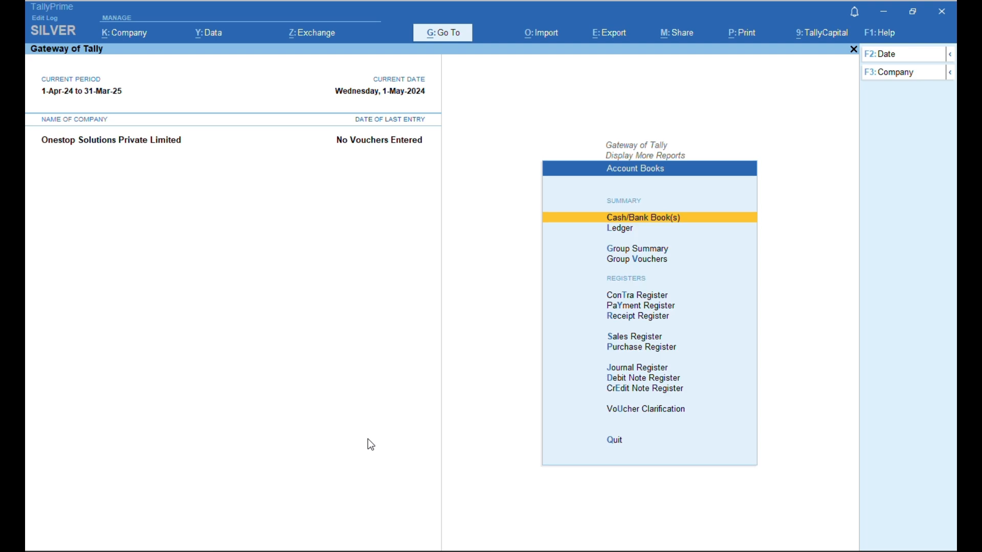
{"action": "key", "text": "c"}
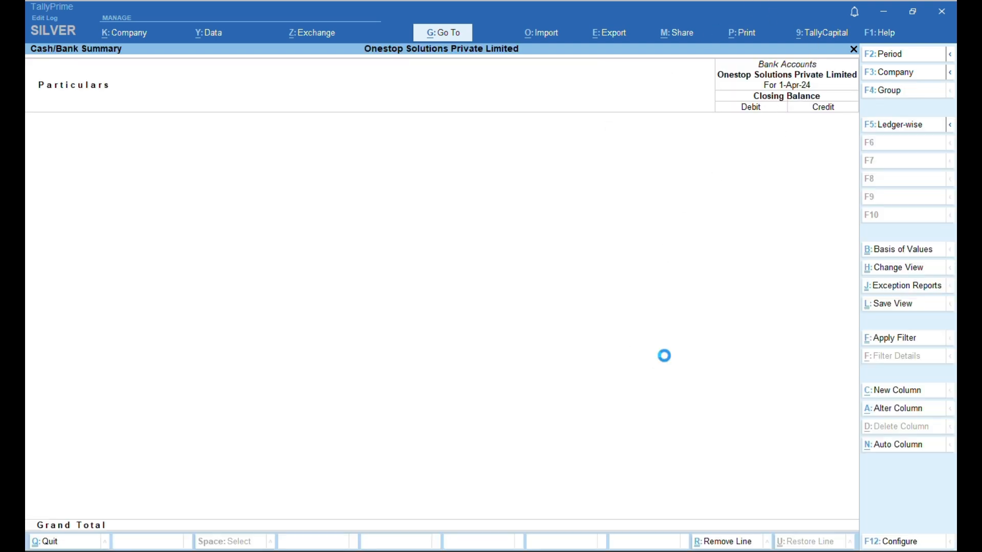
{"action": "key", "text": "Escape"}
{"action": "key", "text": "Escape"}
{"action": "key", "text": "Escape"}
{"action": "key", "text": "Escape"}
{"action": "key", "text": "Escape"}
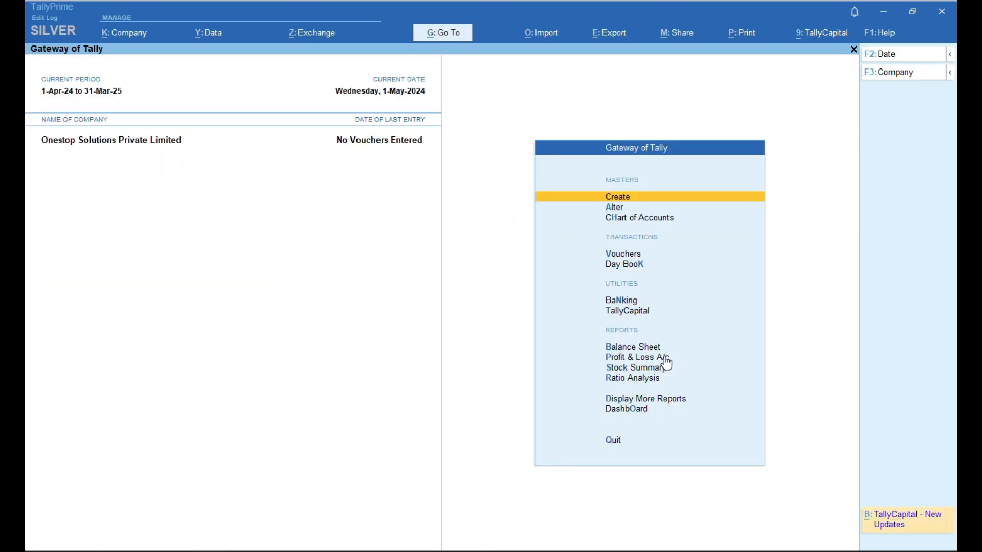
- Browse the ledger list for account books, then return to the Gateway main menu
{"action": "key", "text": "d"}
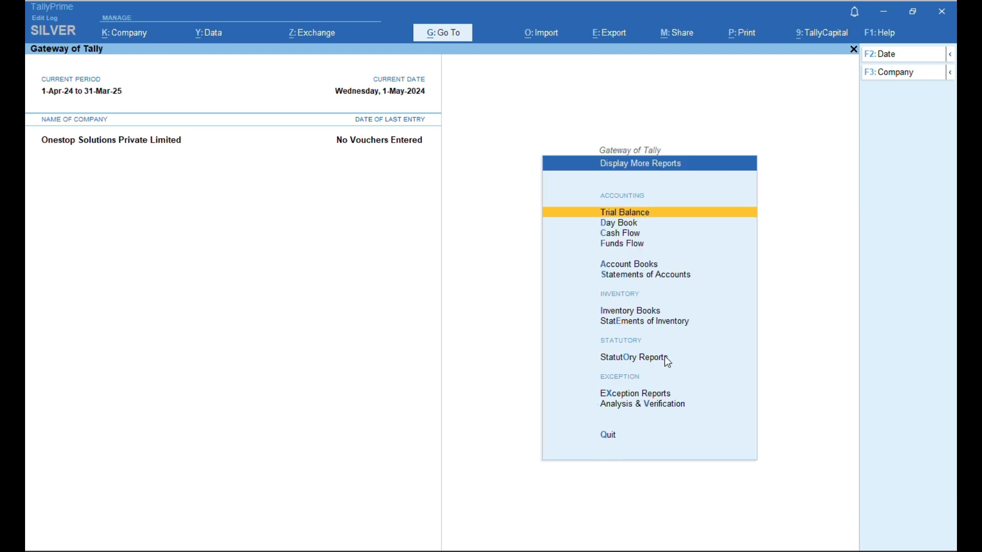
{"action": "key", "text": "a"}
{"action": "key", "text": "l"}
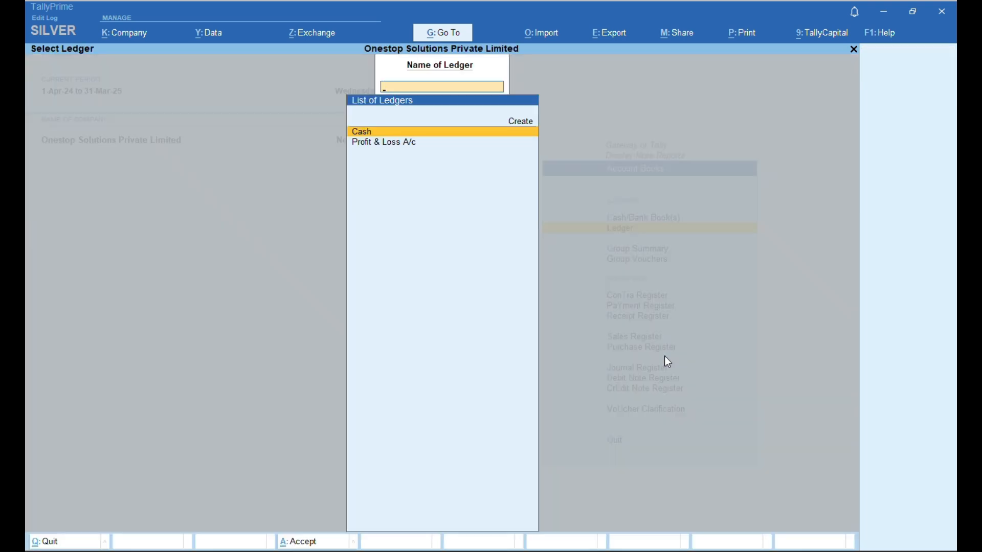
{"action": "key", "text": "Down"}
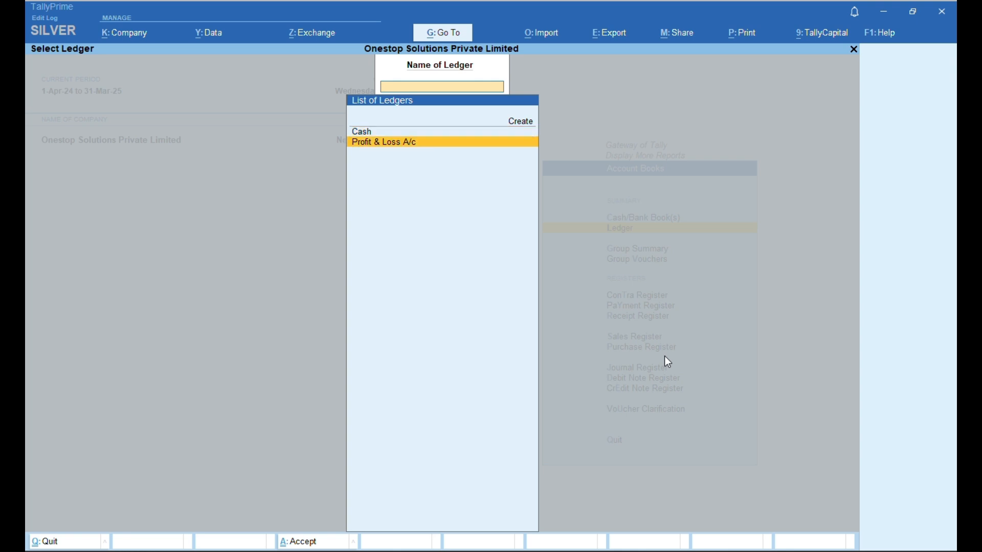
{"action": "key", "text": "Escape"}
{"action": "key", "text": "Escape"}
{"action": "key", "text": "Escape"}
{"action": "key", "text": "Escape"}
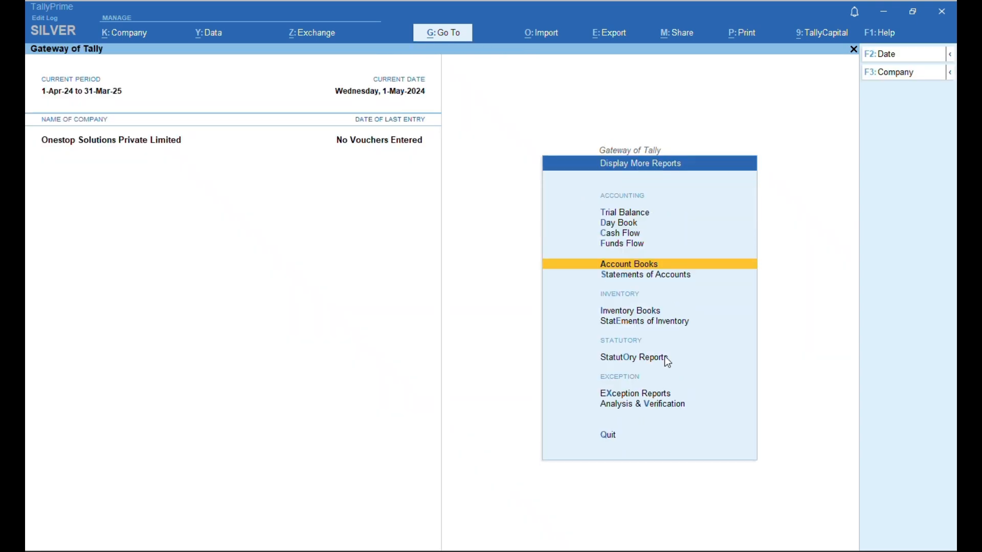
{"action": "key", "text": "Escape"}
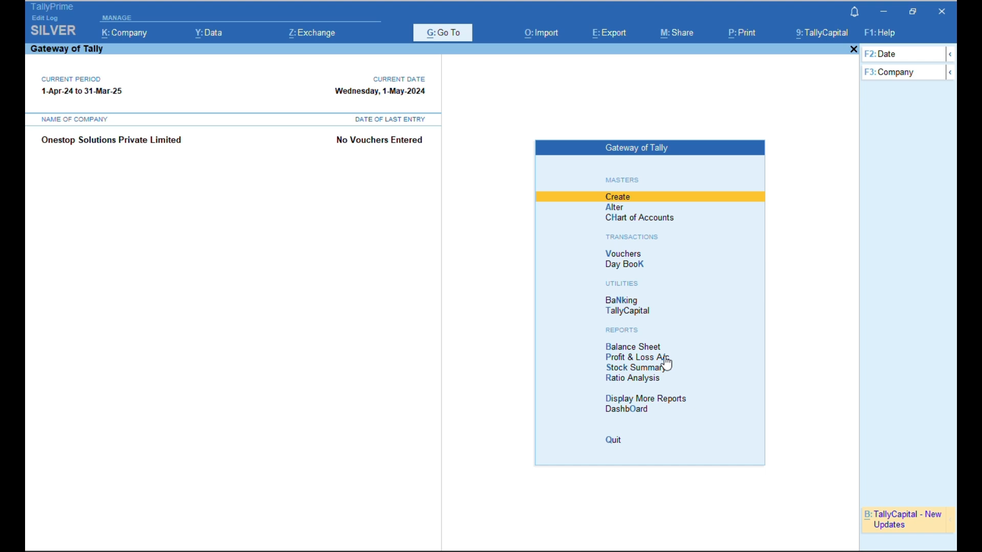
- Go to Vouchers on the Gateway to start a blank Receipt voucher No. 1
{"action": "key", "text": "Down"}
{"action": "key", "text": "Up"}
{"action": "key", "text": "Down"}
{"action": "key", "text": "Down"}
{"action": "key", "text": "Down"}
{"action": "key", "text": "Return"}
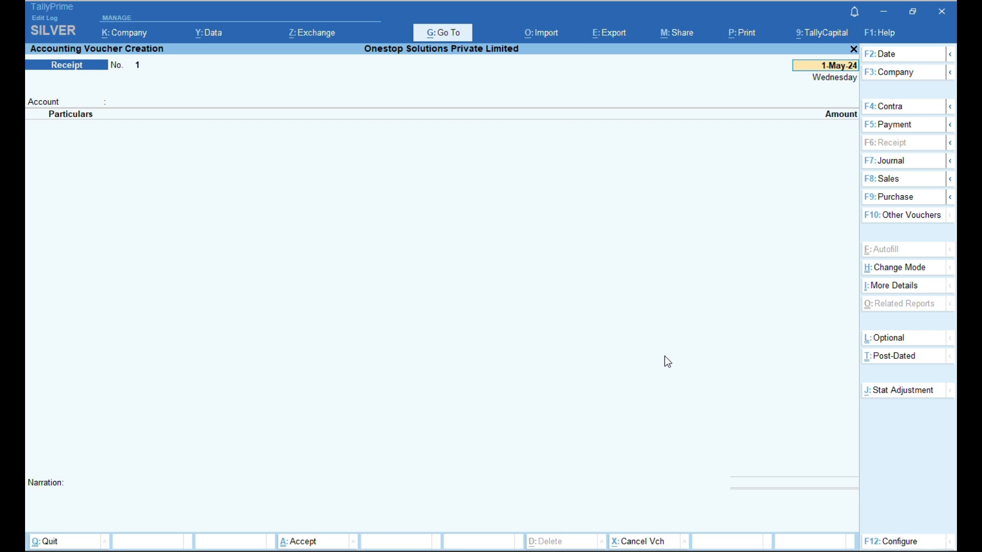
- Date the Receipt voucher 10-04-2024 and use Alt+C to create a new account ledger
{"action": "type", "text": "10-04-2024"}
{"action": "key", "text": "Return"}
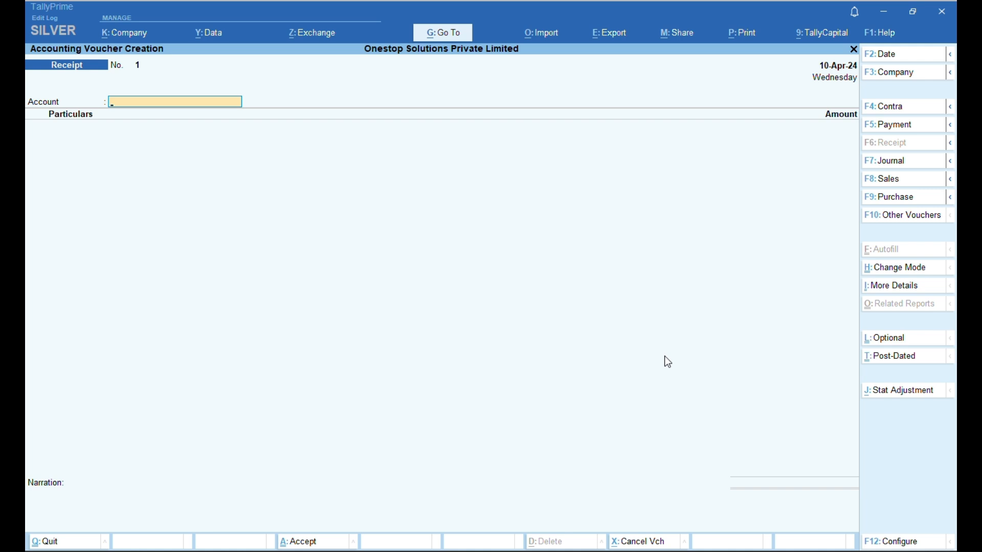
{"action": "key", "text": "alt+c"}
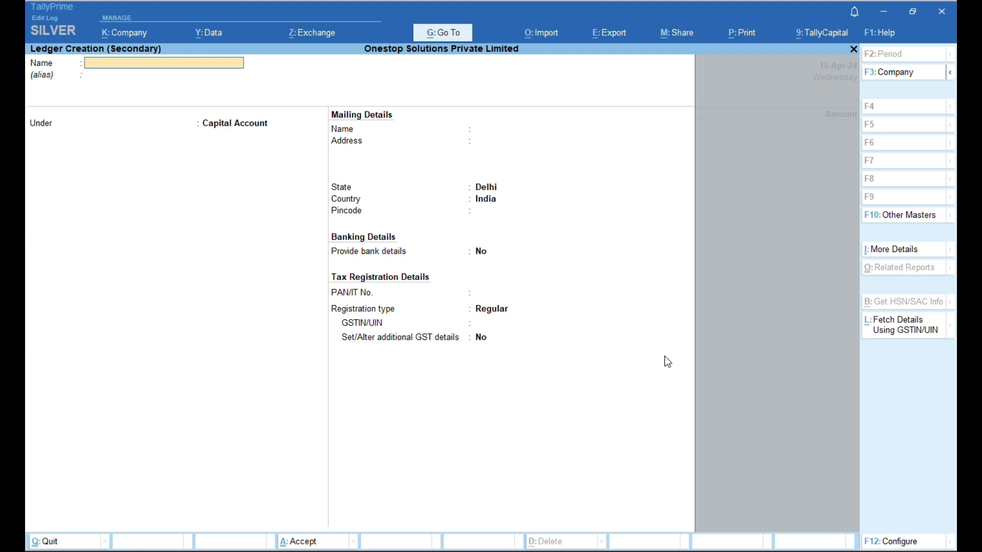
- Name the new ledger SBI BANK and place it under Bank Accounts
{"action": "type", "text": "Sb"}
{"action": "key", "text": "BackSpace"}
{"action": "type", "text": "b"}
{"action": "key", "text": "BackSpace"}
{"action": "type", "text": "BI BANK"}
{"action": "key", "text": "Return"}
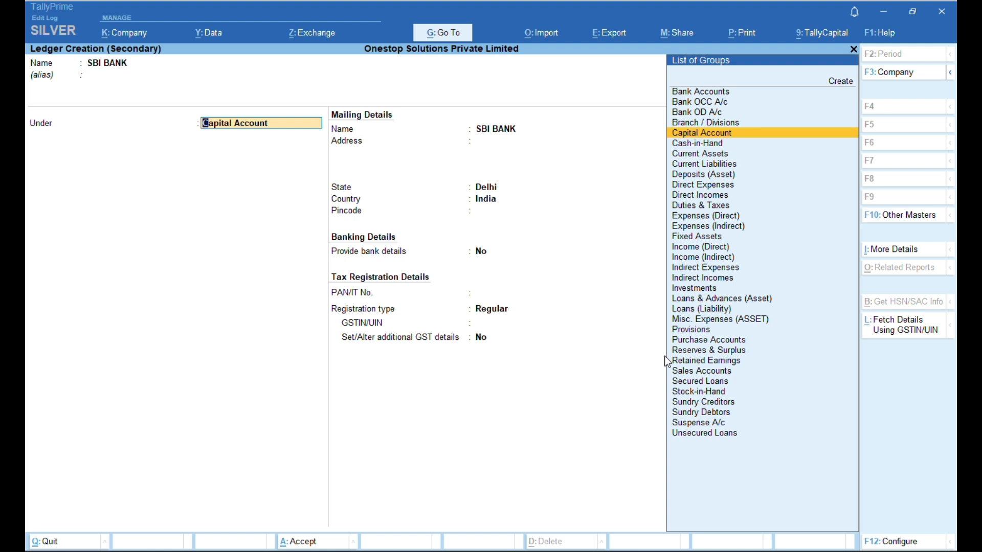
{"action": "key", "text": "Down"}
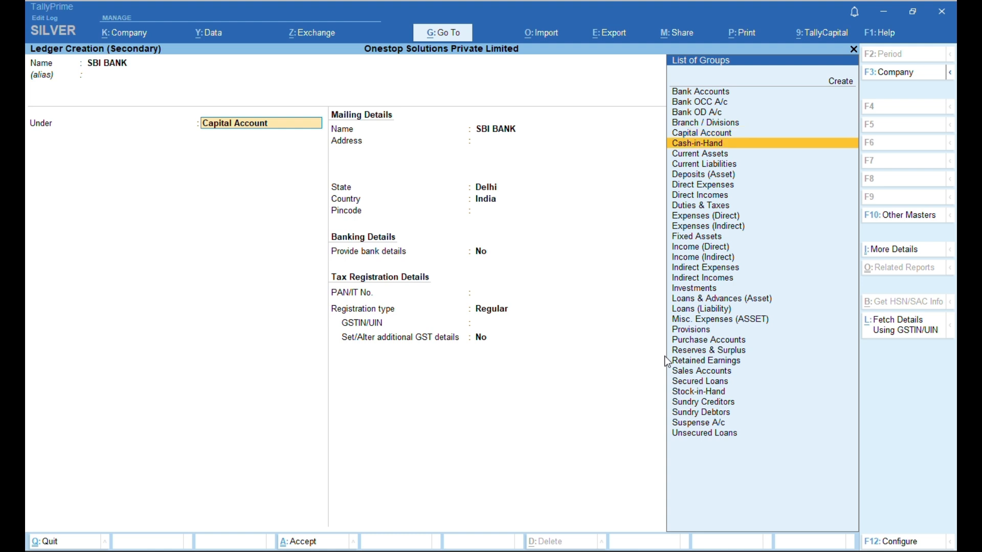
{"action": "key", "text": "Down"}
{"action": "key", "text": "Down"}
{"action": "key", "text": "Up"}
{"action": "key", "text": "Up"}
{"action": "key", "text": "Up"}
{"action": "key", "text": "Up"}
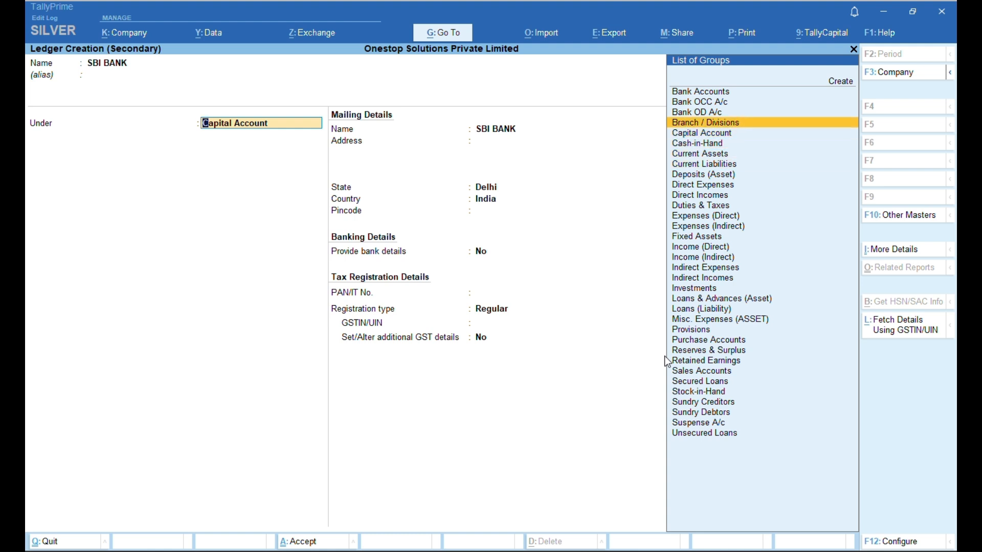
{"action": "key", "text": "Up"}
{"action": "key", "text": "Up"}
{"action": "key", "text": "Up"}
{"action": "key", "text": "Down"}
{"action": "key", "text": "Down"}
{"action": "key", "text": "Down"}
{"action": "key", "text": "Down"}
{"action": "key", "text": "Down"}
{"action": "key", "text": "Down"}
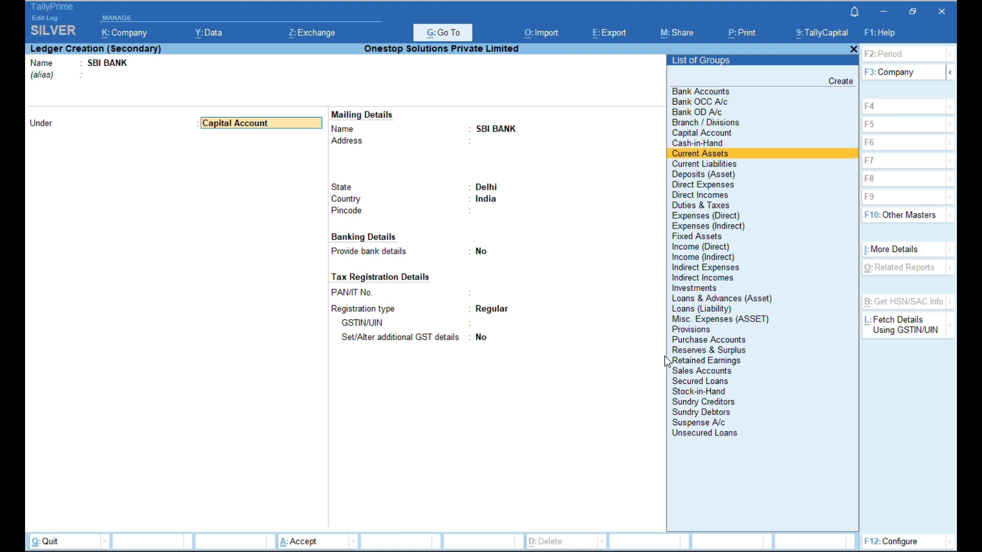
{"action": "key", "text": "Down"}
{"action": "key", "text": "Down"}
{"action": "key", "text": "Down"}
{"action": "key", "text": "Down"}
{"action": "key", "text": "Down"}
{"action": "key", "text": "Down"}
{"action": "key", "text": "Down"}
{"action": "key", "text": "Down"}
{"action": "key", "text": "Down"}
{"action": "key", "text": "Down"}
{"action": "key", "text": "Down"}
{"action": "key", "text": "Down"}
{"action": "key", "text": "Down"}
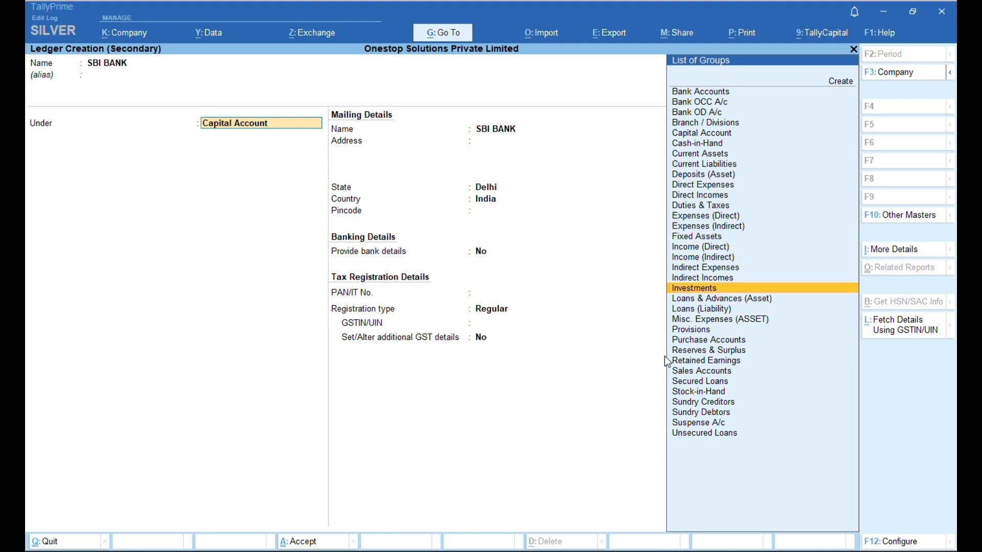
{"action": "key", "text": "Up"}
{"action": "key", "text": "Up"}
{"action": "key", "text": "Up"}
{"action": "key", "text": "Up"}
{"action": "key", "text": "Up"}
{"action": "key", "text": "Up"}
{"action": "key", "text": "Up"}
{"action": "key", "text": "Up"}
{"action": "key", "text": "Up"}
{"action": "key", "text": "Up"}
{"action": "key", "text": "Up"}
{"action": "key", "text": "Up"}
{"action": "key", "text": "Up"}
{"action": "key", "text": "Up"}
{"action": "key", "text": "Up"}
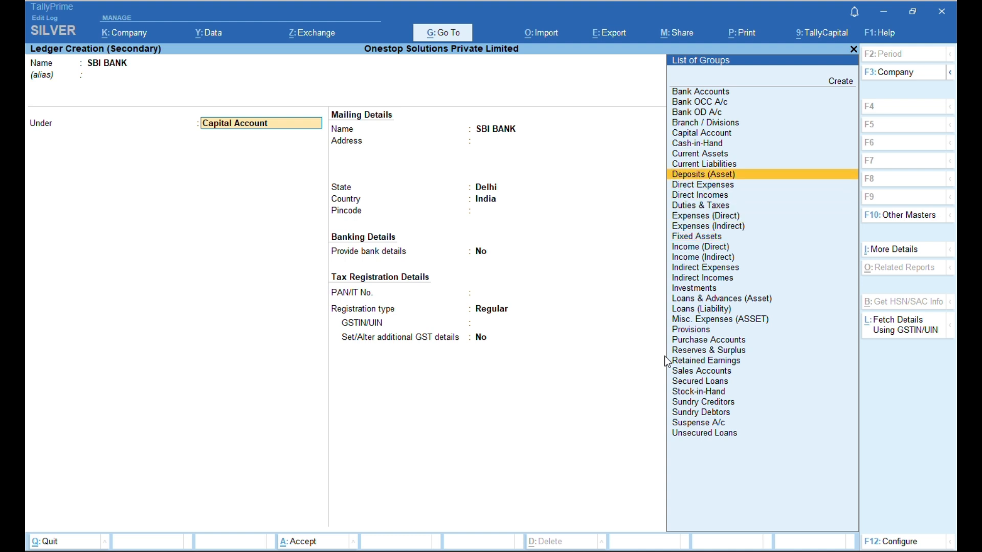
{"action": "key", "text": "Up"}
{"action": "key", "text": "Up"}
{"action": "key", "text": "Up"}
{"action": "key", "text": "Up"}
{"action": "key", "text": "Return"}
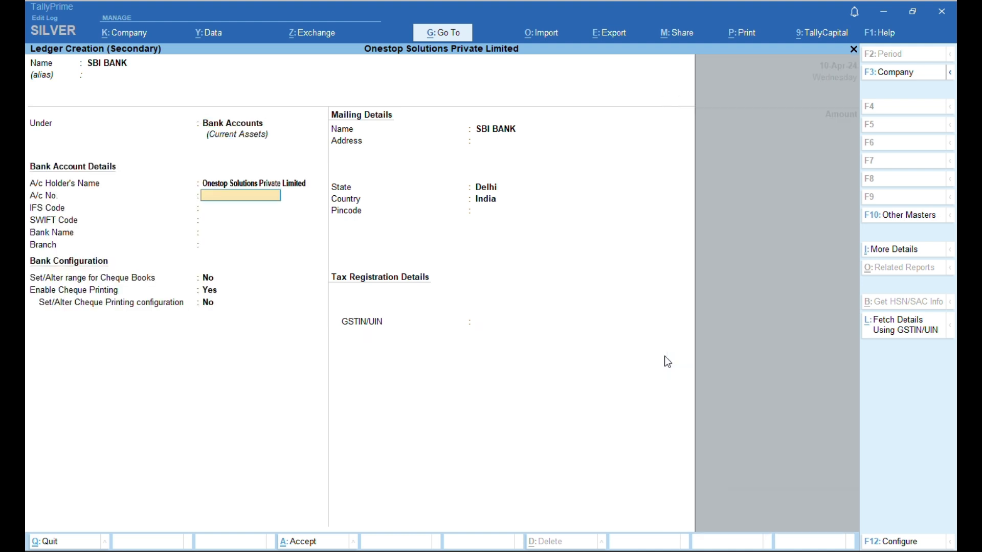
- Enter the bank account number, IFS code SBI1234 and branch DELHI
{"action": "key", "text": "Up"}
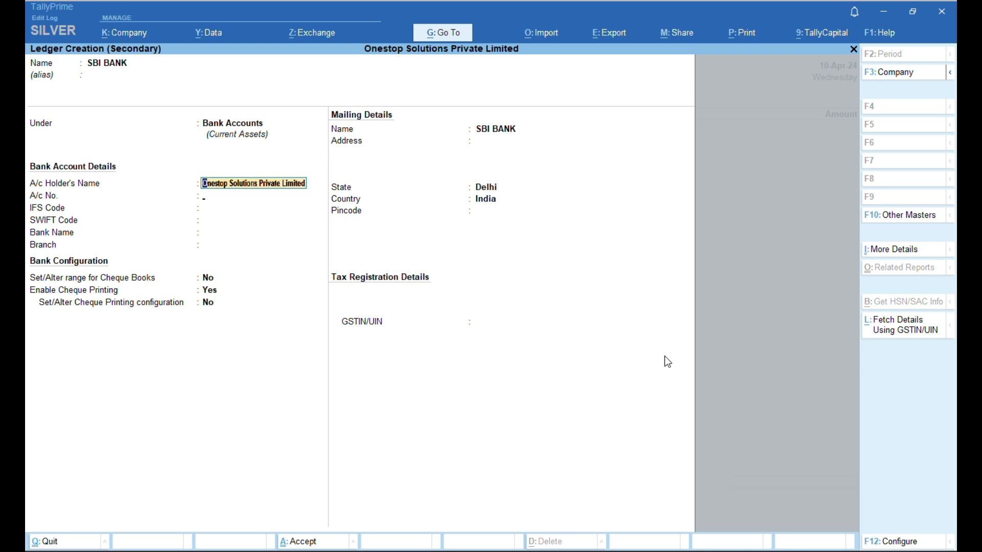
{"action": "key", "text": "Return"}
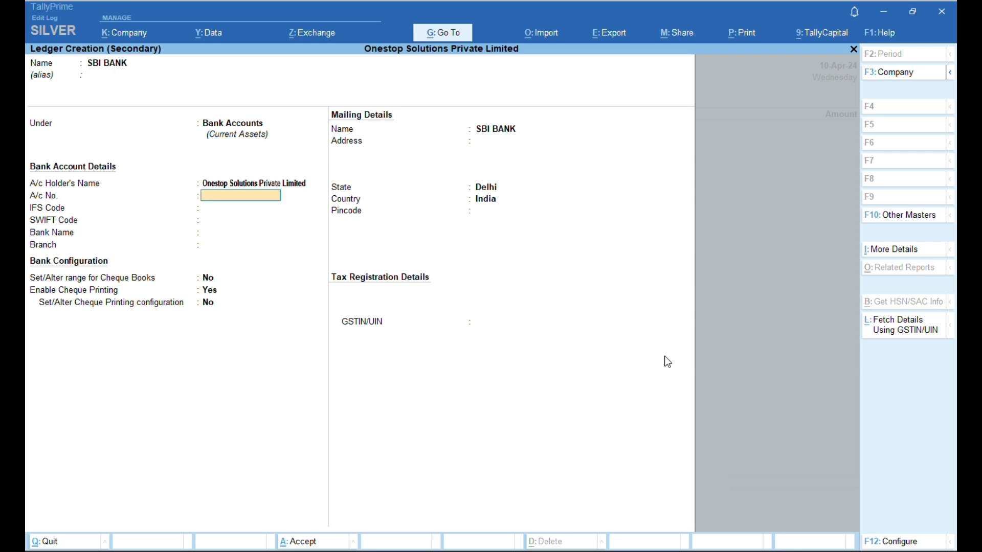
{"action": "key", "text": "Return"}
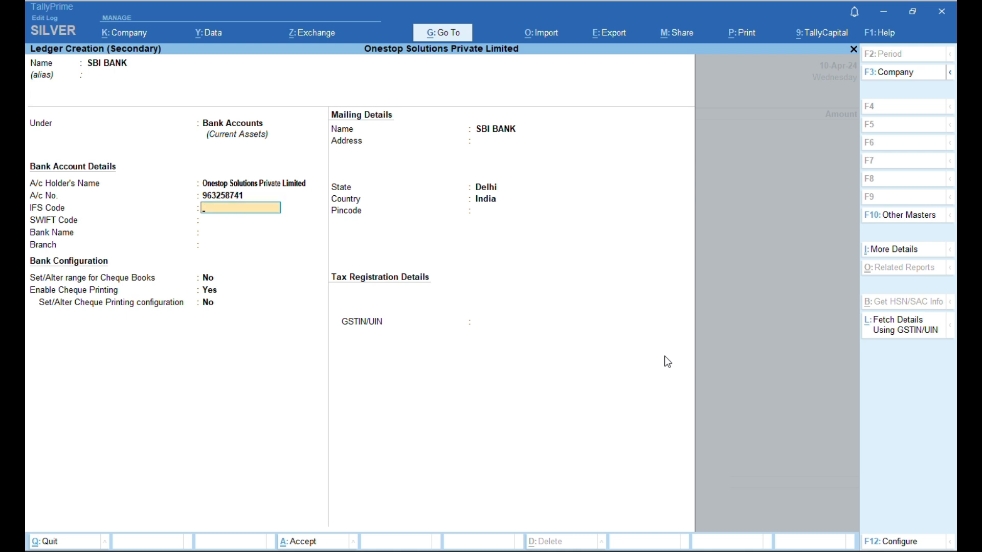
{"action": "type", "text": "SBI1234"}
{"action": "key", "text": "Return"}
{"action": "key", "text": "Return"}
{"action": "key", "text": "Return"}
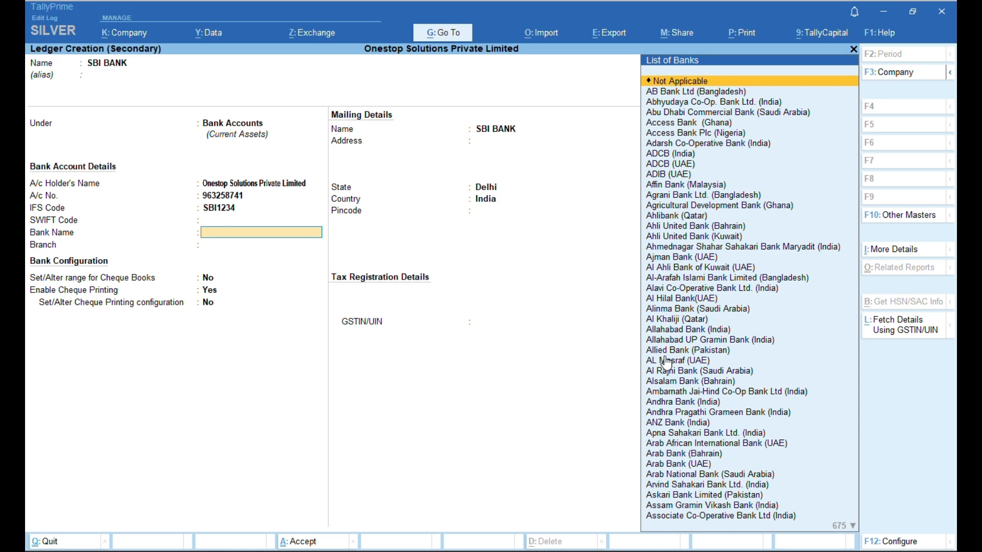
{"action": "key", "text": "Return"}
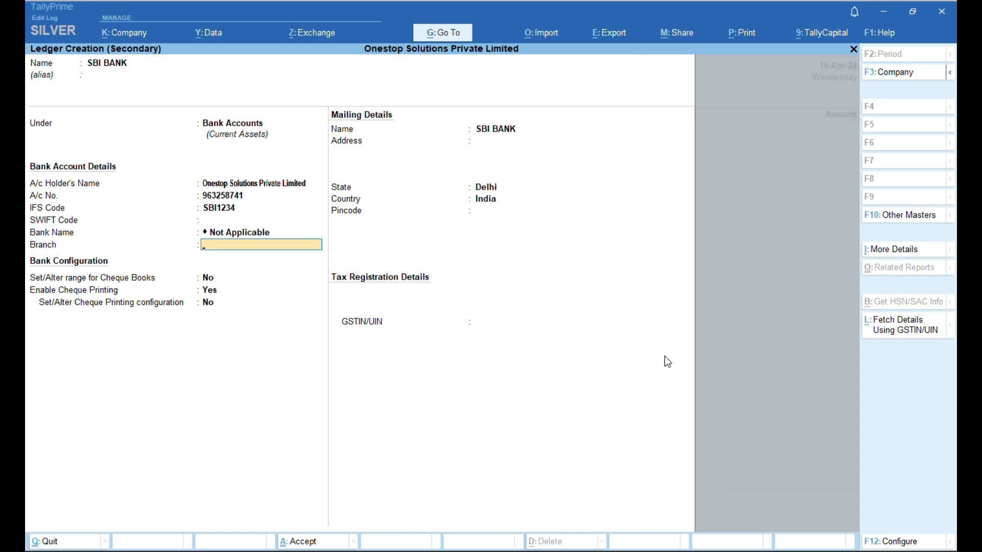
{"action": "type", "text": "DELHI"}
- Select State Bank of India as the bank and save the ledger with Ctrl+A
{"action": "key", "text": "Up"}
{"action": "type", "text": "SBI"}
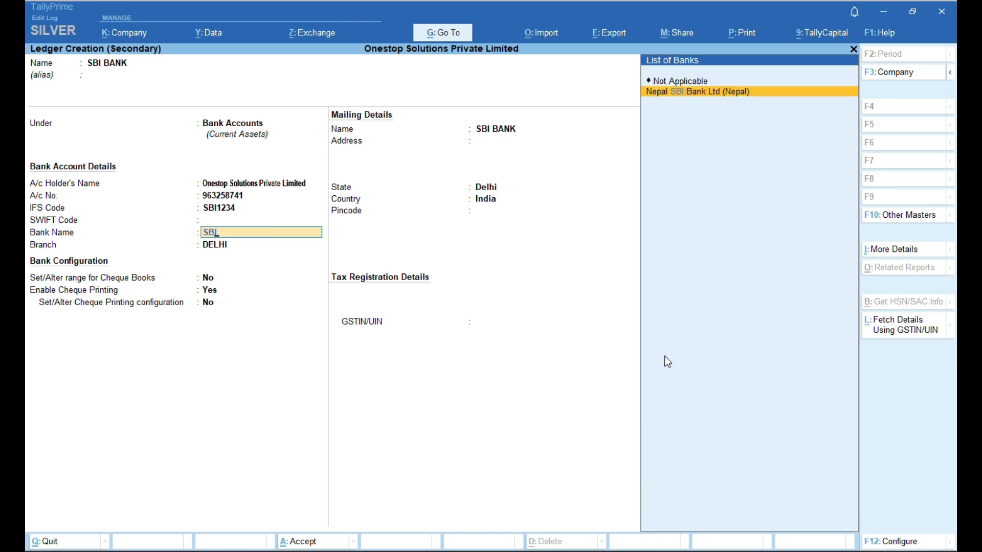
{"action": "key", "text": "BackSpace"}
{"action": "key", "text": "BackSpace"}
{"action": "type", "text": "TAT"}
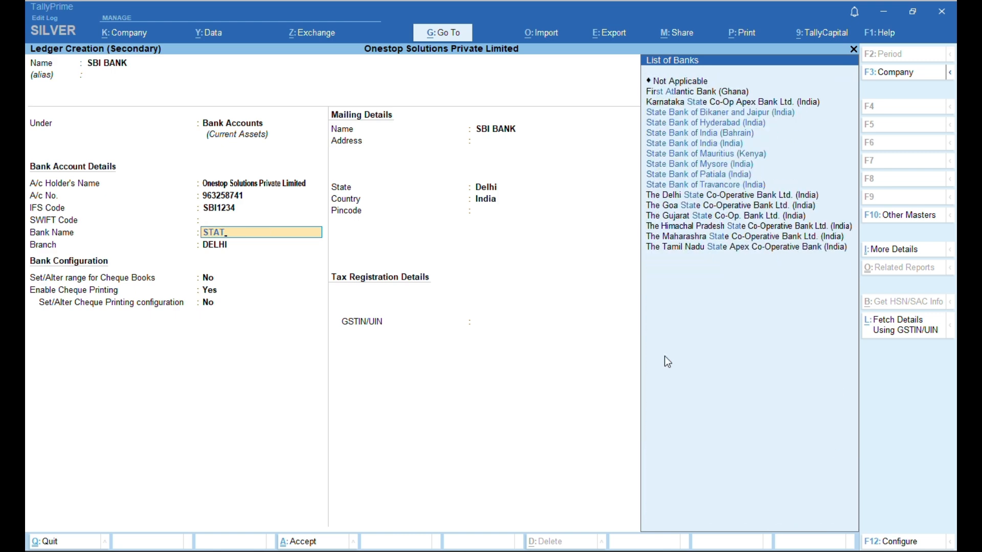
{"action": "type", "text": "E"}
{"action": "key", "text": "Down"}
{"action": "key", "text": "Down"}
{"action": "key", "text": "Down"}
{"action": "key", "text": "Down"}
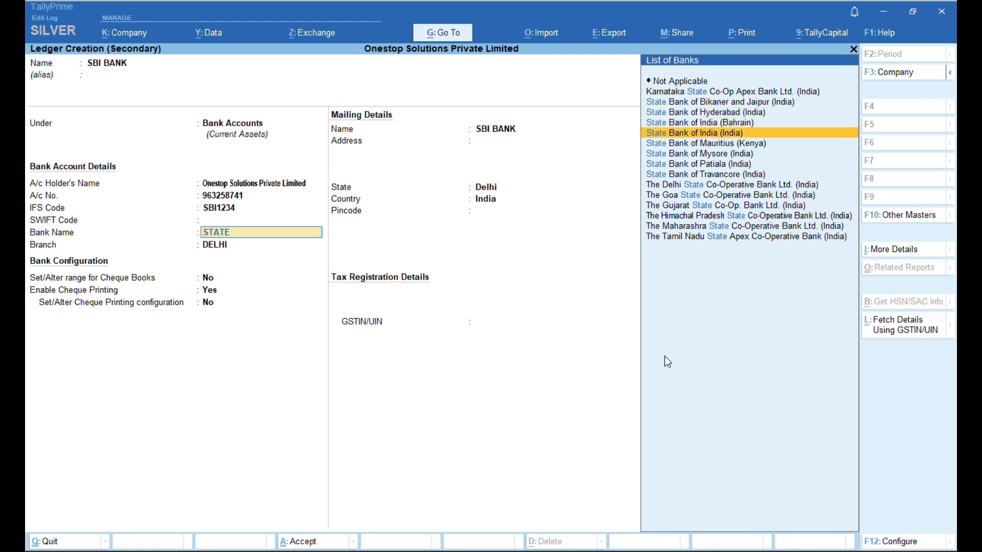
{"action": "key", "text": "Return"}
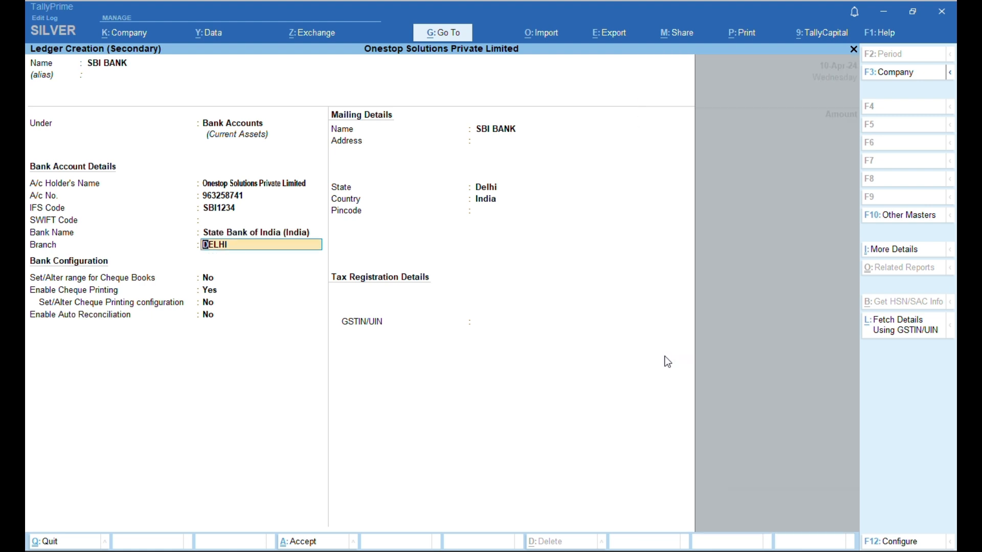
{"action": "key", "text": "ctrl"}
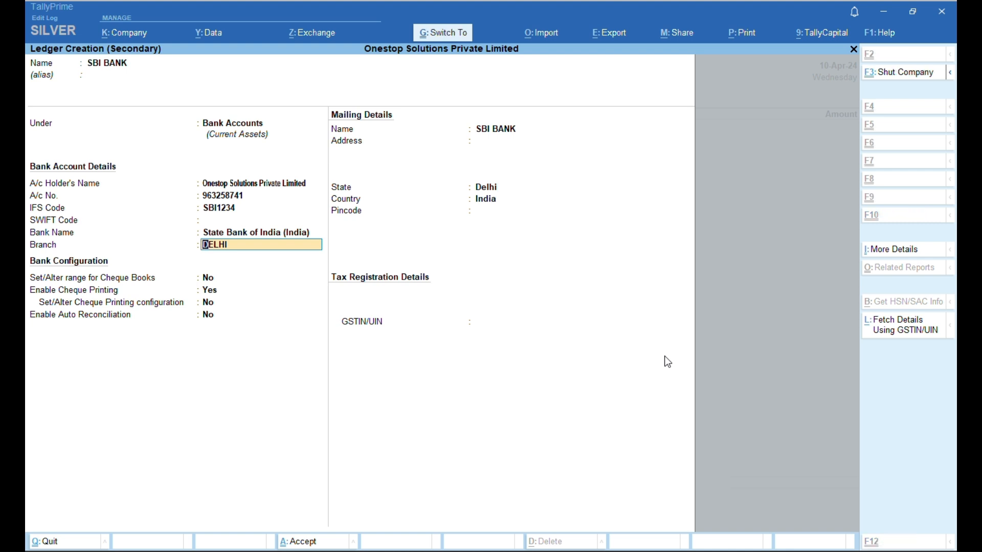
{"action": "key", "text": "ctrl+a"}
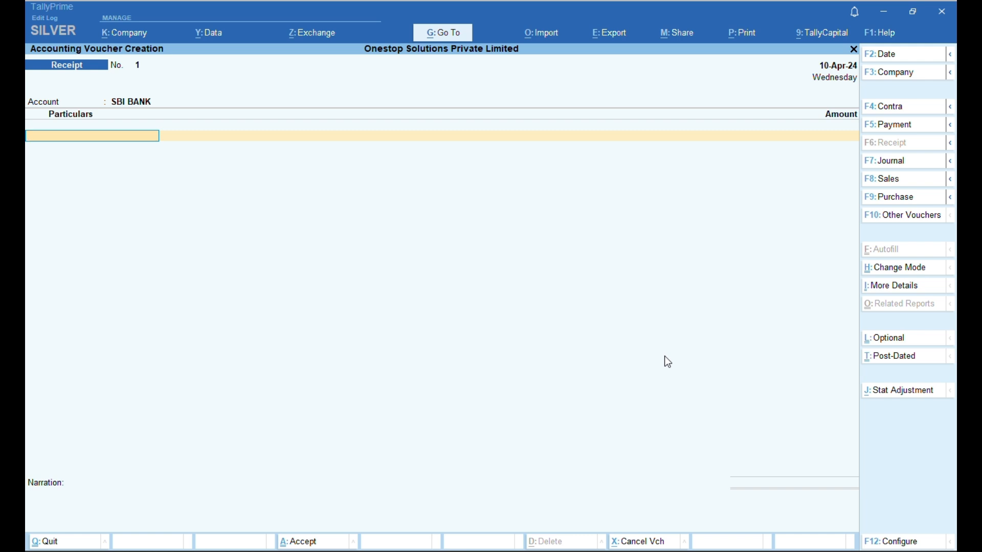
- Create a new partner's ledger under Capital Account from within the receipt
{"action": "key", "text": "ctrl"}
{"action": "key", "text": "ctrl"}
{"action": "key", "text": "alt+c"}
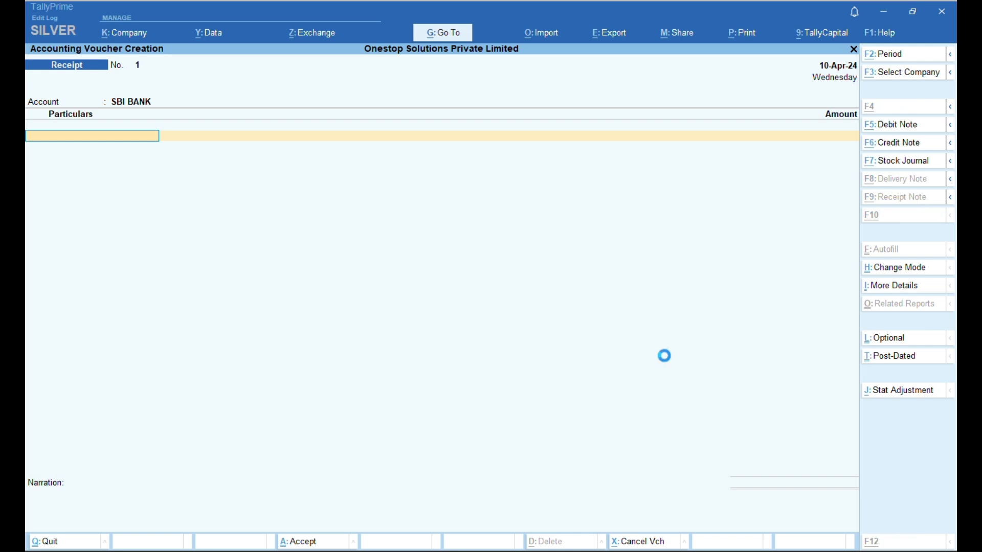
{"action": "type", "text": "RAvi"}
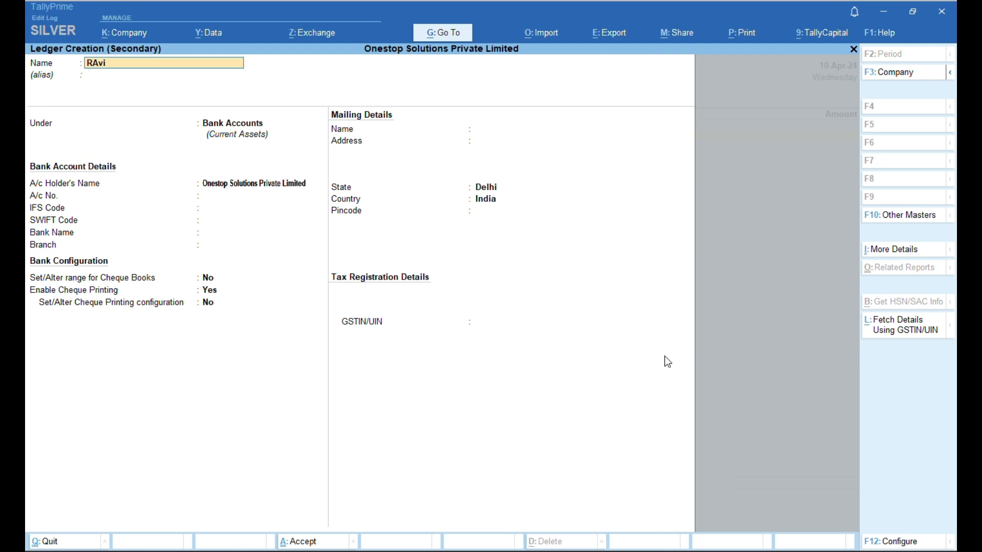
{"action": "type", "text": " Partner"}
{"action": "key", "text": "Return"}
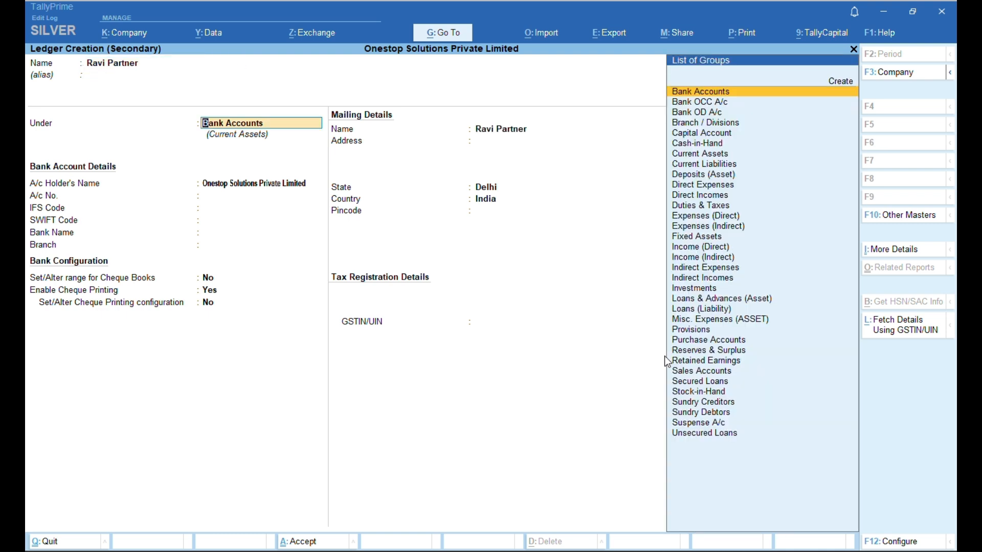
{"action": "type", "text": "C"}
{"action": "key", "text": "Down"}
{"action": "key", "text": "Down"}
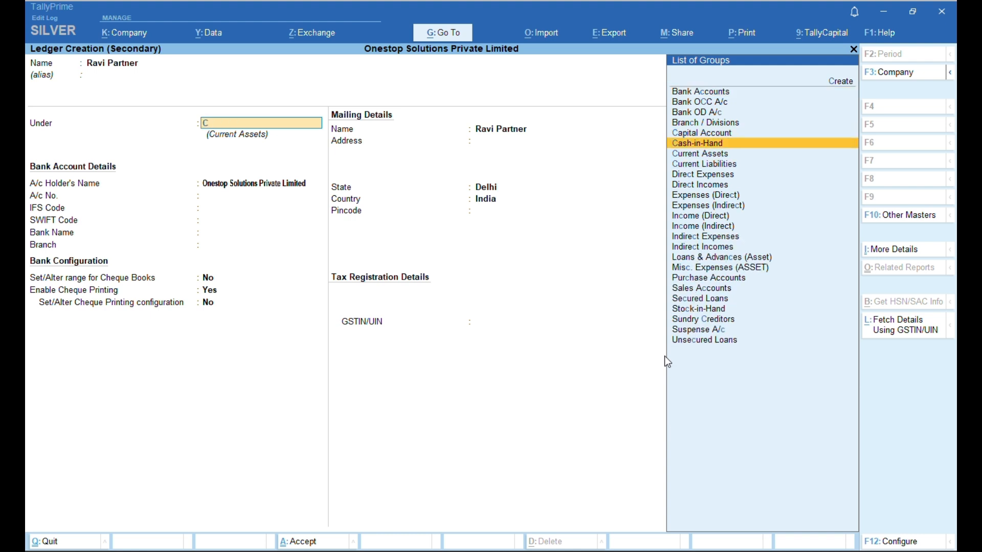
{"action": "key", "text": "Up"}
{"action": "key", "text": "Return"}
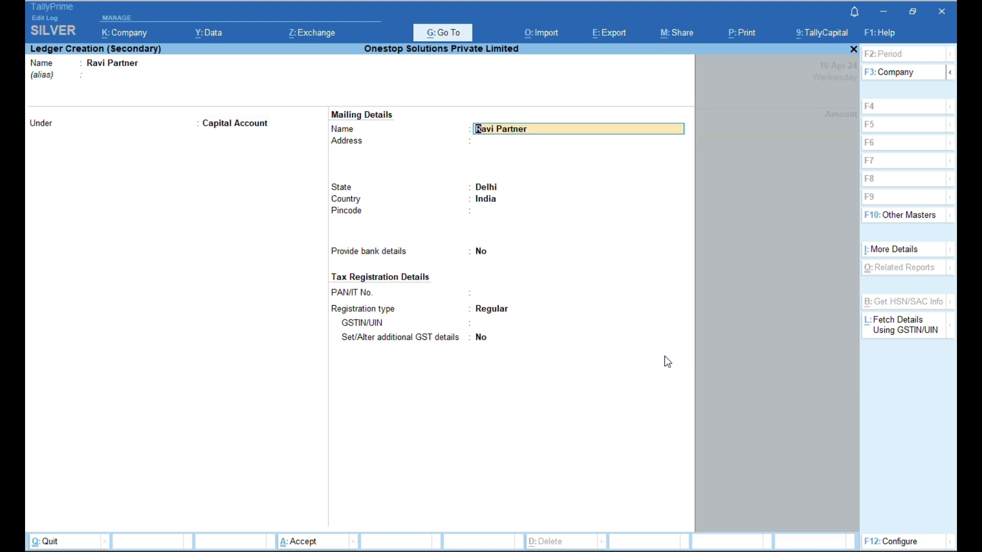
{"action": "key", "text": "Return"}
{"action": "key", "text": "Return"}
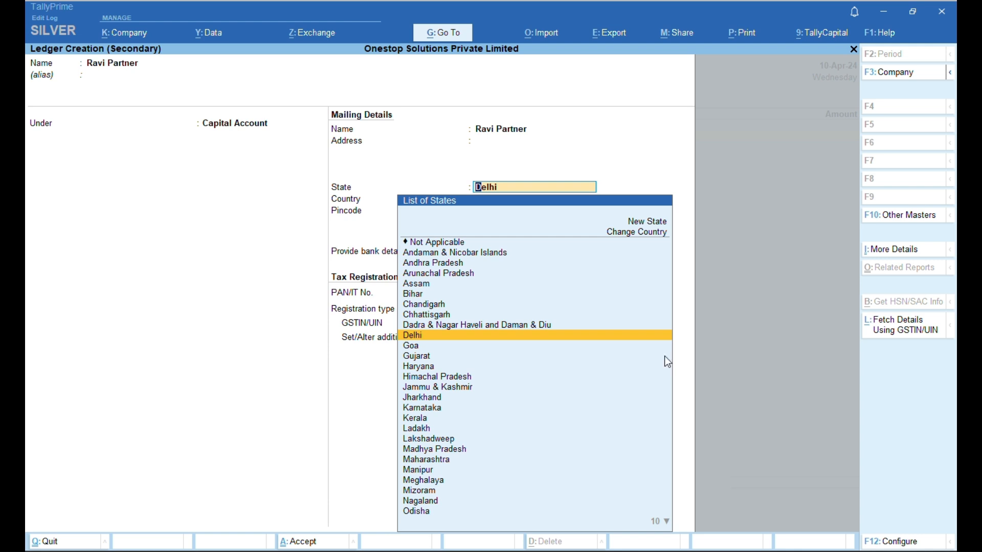
{"action": "key", "text": "Return"}
{"action": "key", "text": "Return"}
{"action": "key", "text": "Return"}
{"action": "key", "text": "Return"}
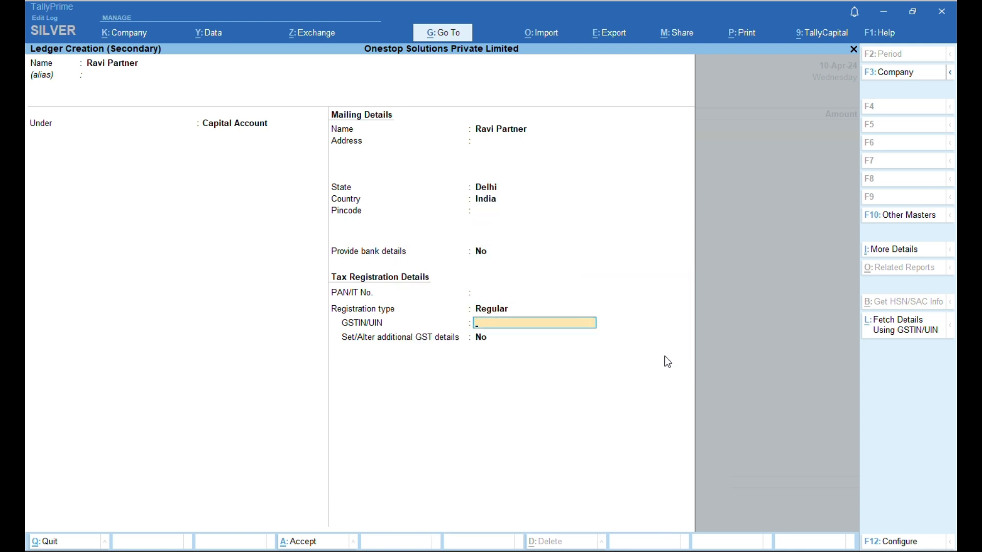
{"action": "key", "text": "ctrl+a"}
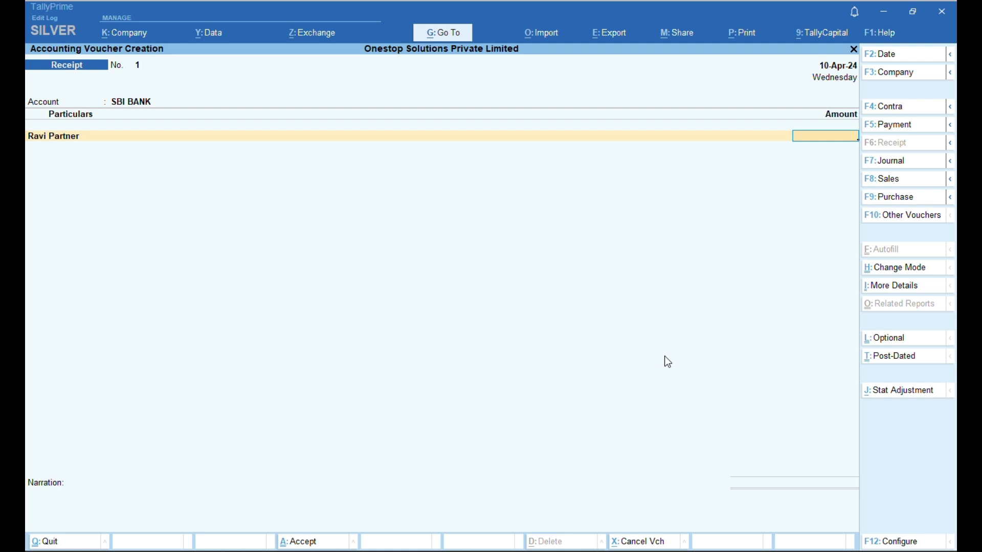
- Enter 50,000 from the partner into SBI BANK and save Receipt No. 1
{"action": "type", "text": "50000"}
{"action": "key", "text": "ctrl"}
{"action": "key", "text": "Return"}
{"action": "key", "text": "Return"}
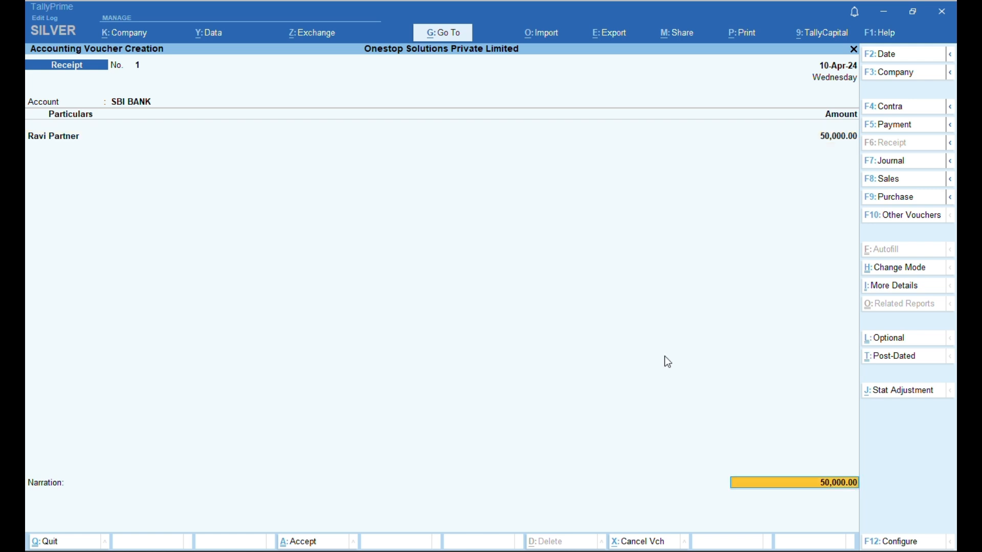
{"action": "key", "text": "Return"}
{"action": "key", "text": "Return"}
{"action": "key", "text": "Return"}
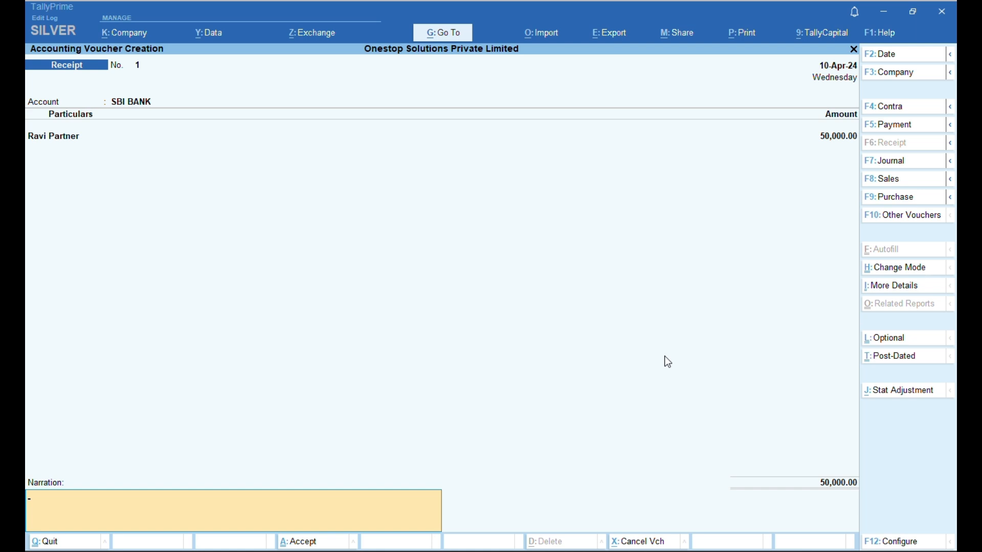
{"action": "key", "text": "Return"}
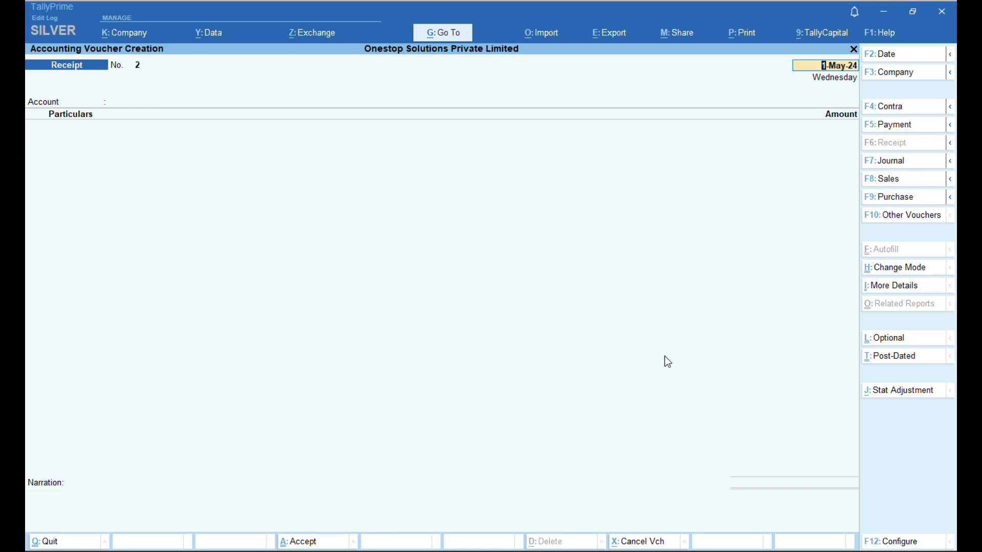
- Quit the blank voucher and open the SBI BANK ledger under Account Books' Cash/Bank Books
{"action": "key", "text": "BackSpace"}
{"action": "key", "text": "Escape"}
{"action": "key", "text": "Return"}
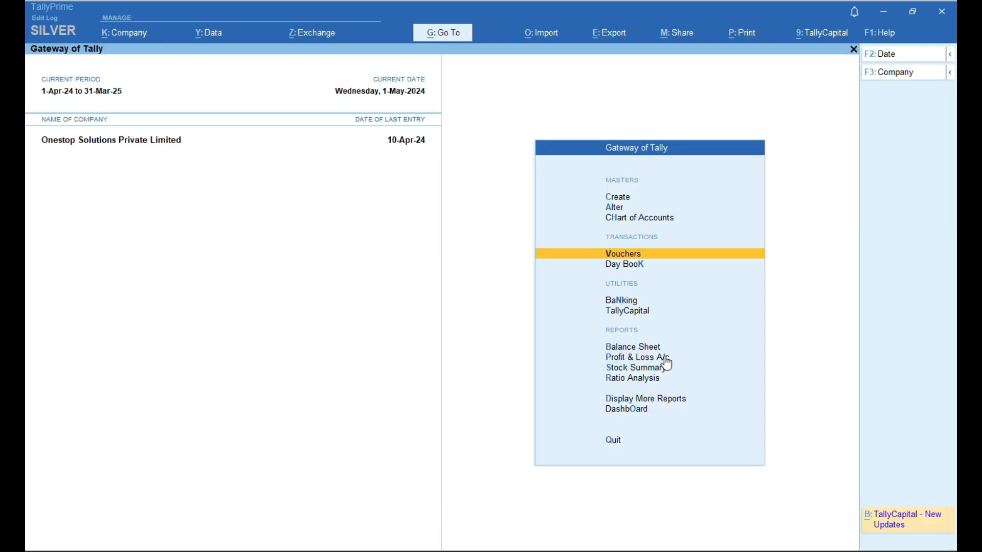
{"action": "key", "text": "Escape"}
{"action": "key", "text": "Escape"}
{"action": "key", "text": "d"}
{"action": "key", "text": "a"}
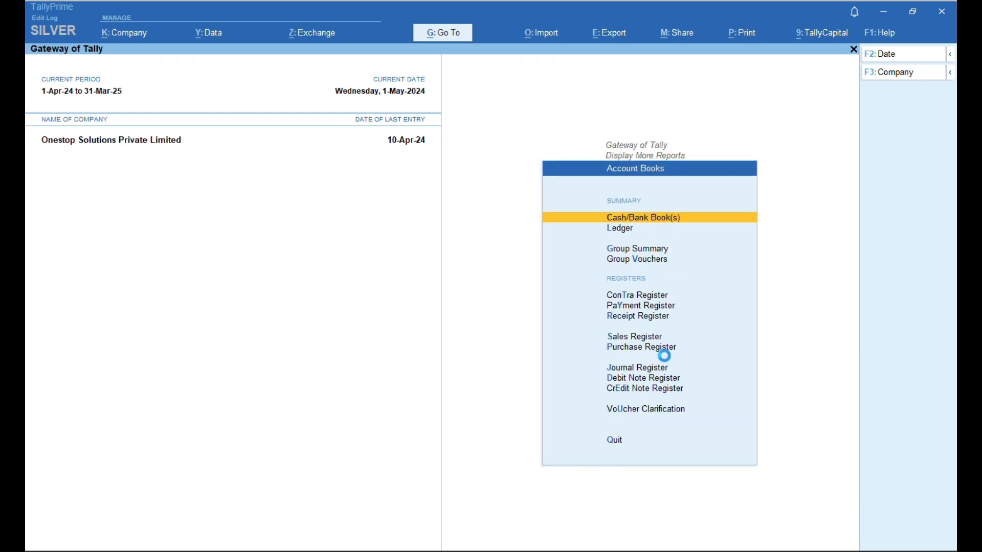
{"action": "key", "text": "Return"}
{"action": "key", "text": "Return"}
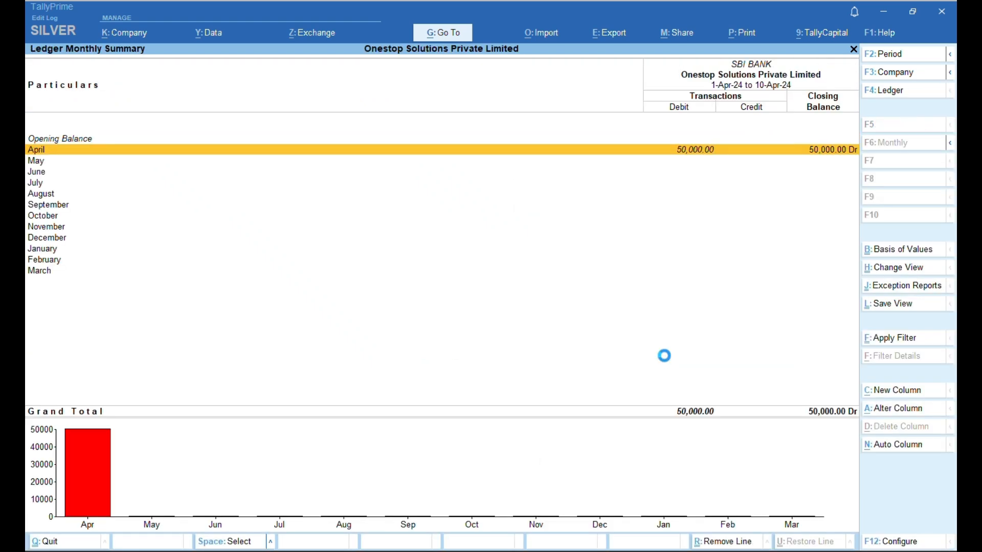
{"action": "key", "text": "Return"}
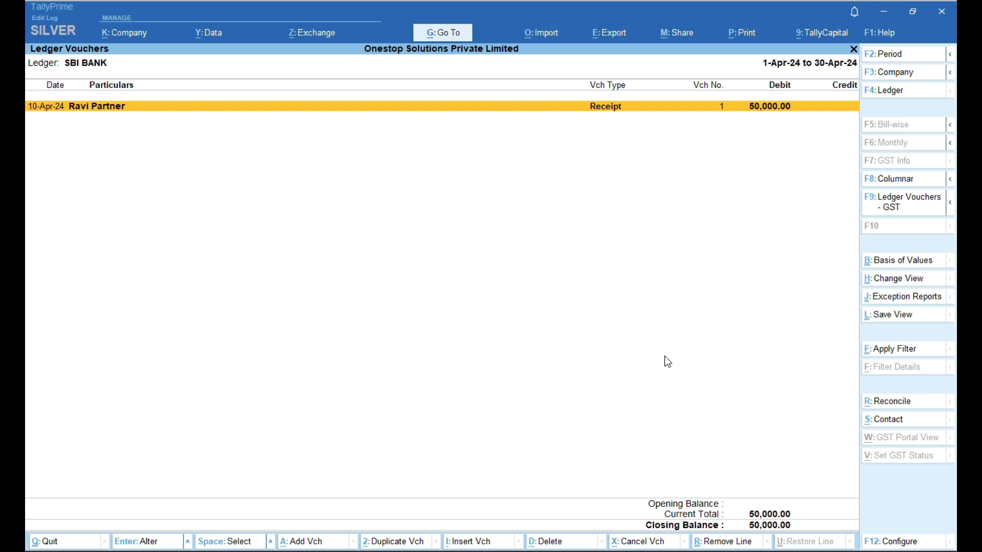
- Abandon an unwanted new receipt and return to SBI BANK's April voucher list
{"action": "key", "text": "alt+a"}
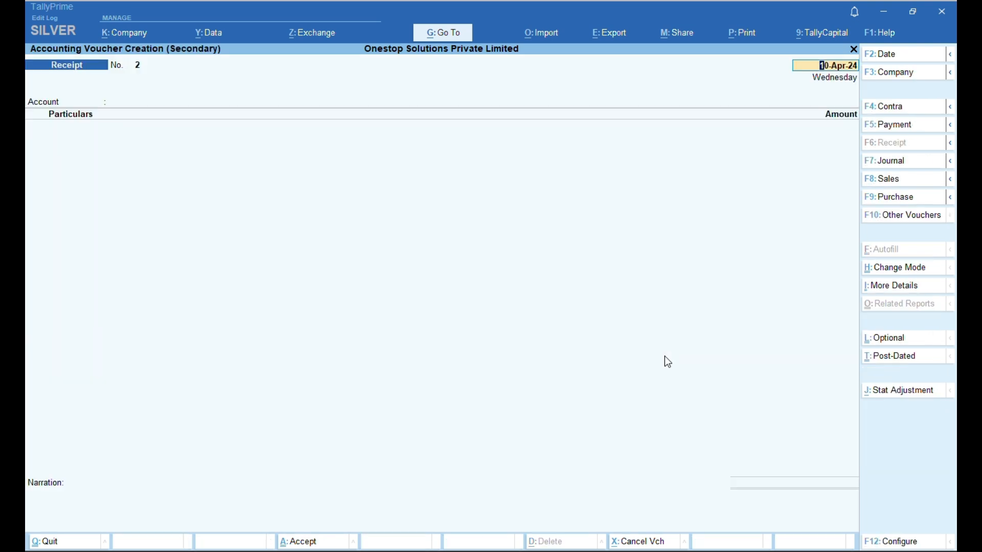
{"action": "key", "text": "Return"}
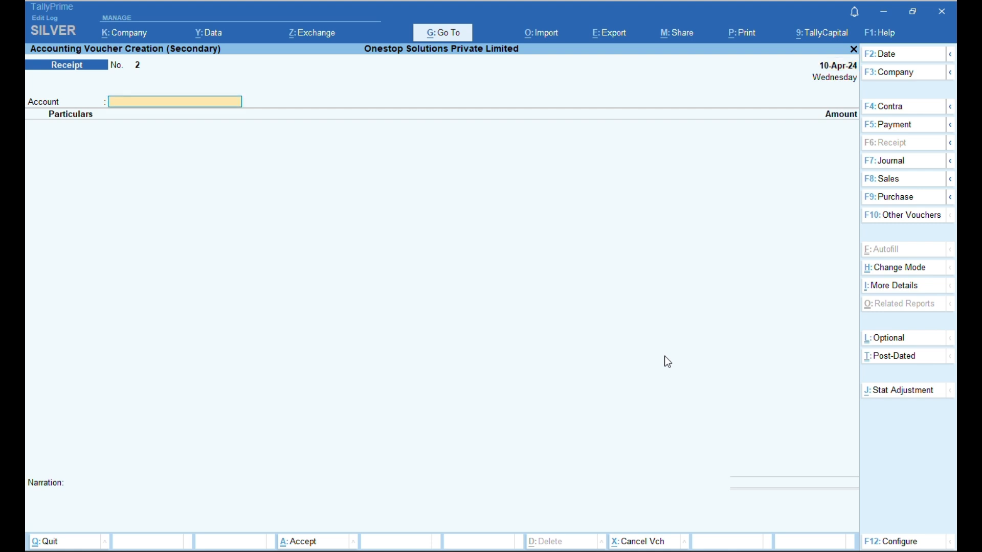
{"action": "key", "text": "Escape"}
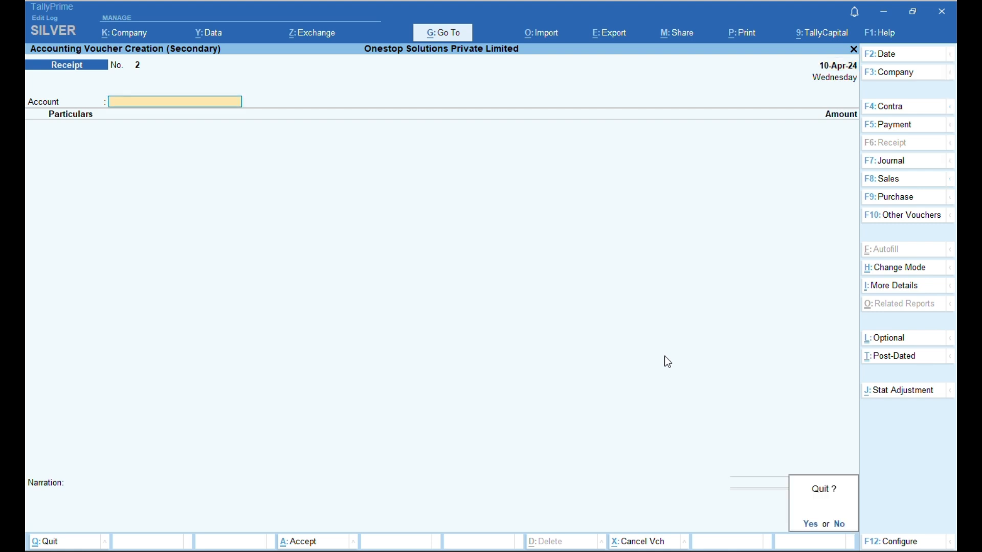
{"action": "key", "text": "y"}
{"action": "key", "text": "Escape"}
{"action": "key", "text": "Return"}
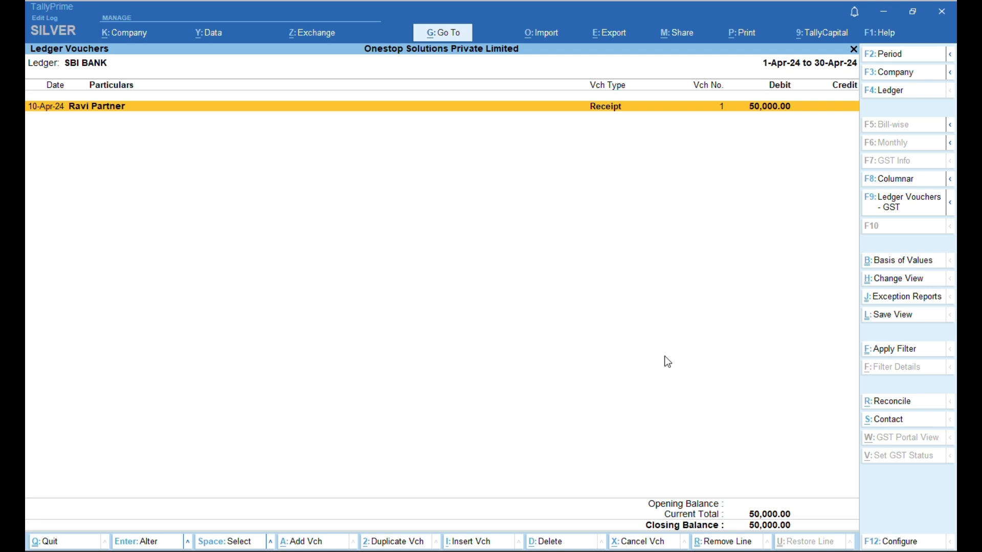
- Duplicate Receipt No. 1 as the basis for the second capital receipt
{"action": "key", "text": "alt"}
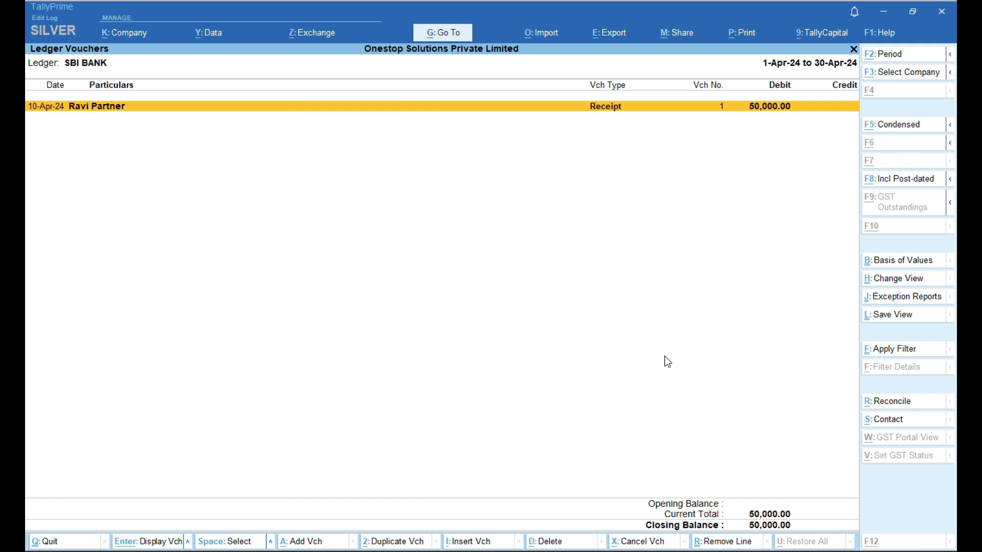
{"action": "key", "text": "alt+2"}
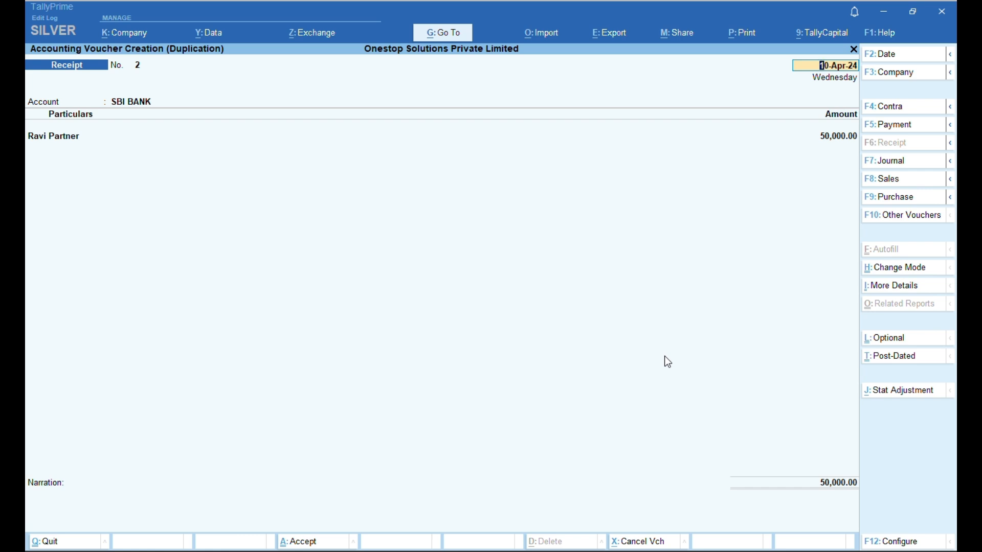
{"action": "key", "text": "BackSpace"}
{"action": "key", "text": "Escape"}
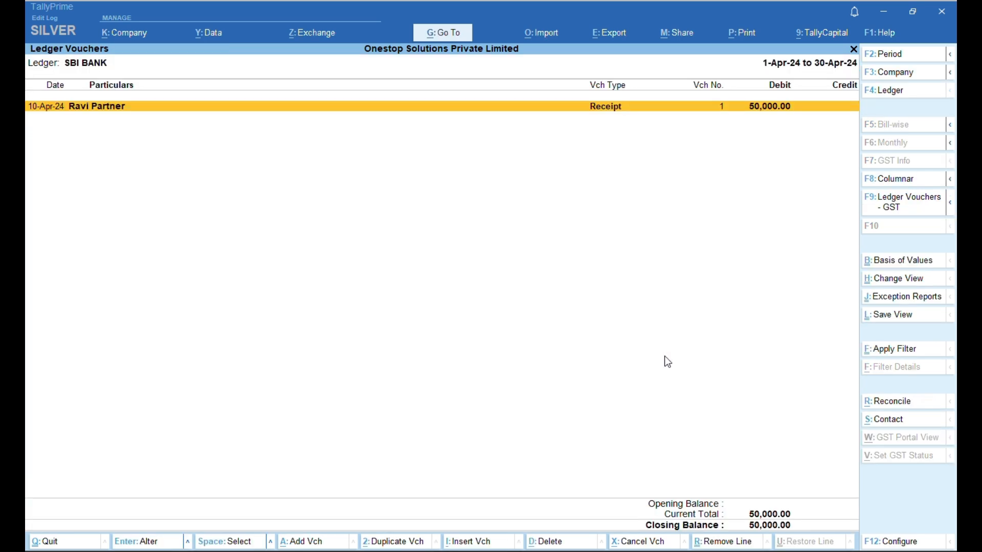
{"action": "key", "text": "alt"}
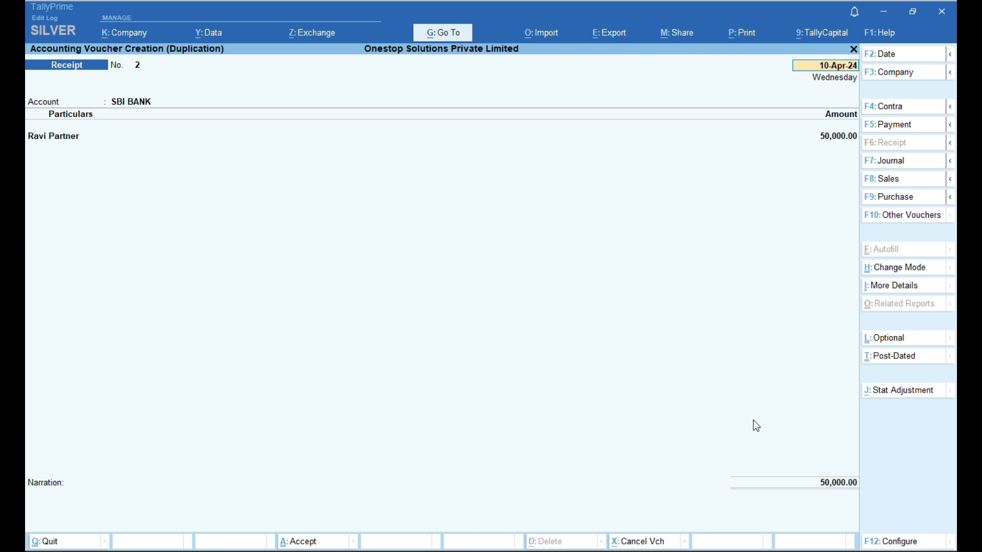
{"action": "key", "text": "Return"}
{"action": "key", "text": "Return"}
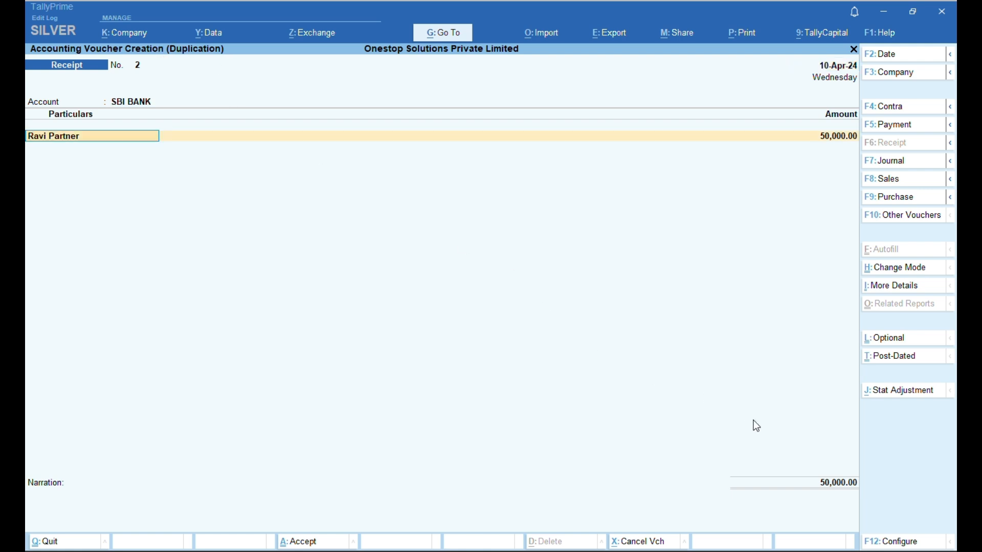
- Create a second partner's ledger as the party and save the 50,000 receipt as No. 2
{"action": "key", "text": "alt"}
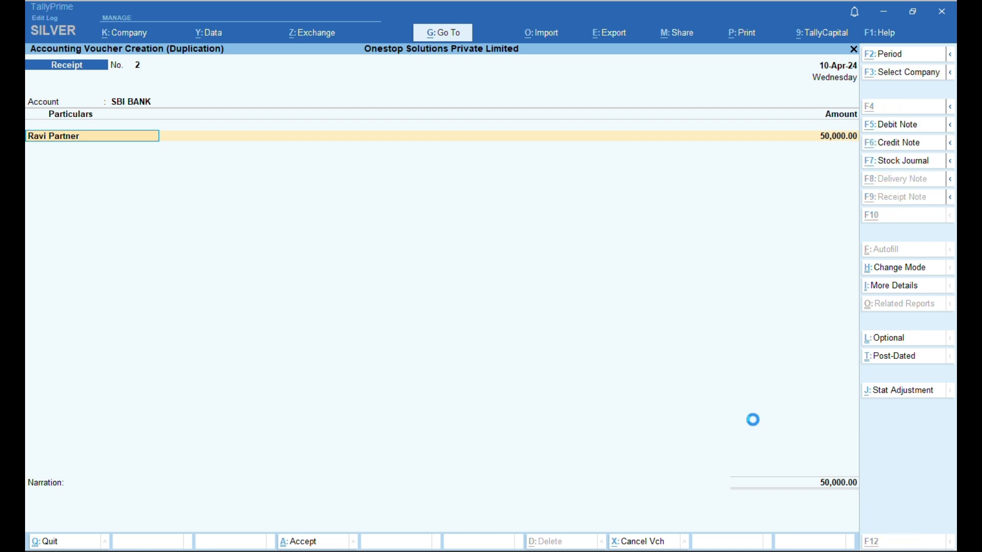
{"action": "key", "text": "alt+c"}
{"action": "type", "text": "Rahul"}
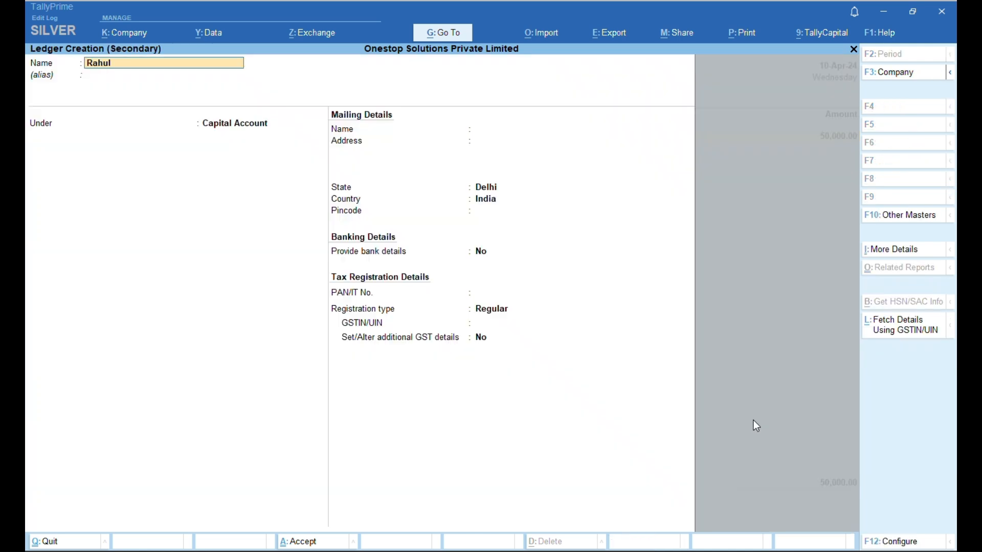
{"action": "type", "text": " Partner"}
{"action": "key", "text": "ctrl+a"}
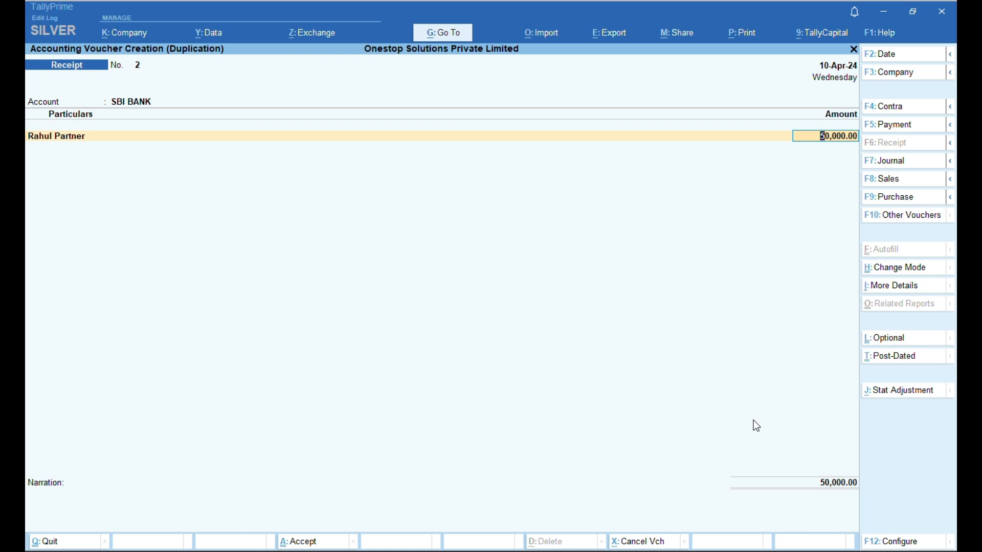
{"action": "key", "text": "ctrl+a"}
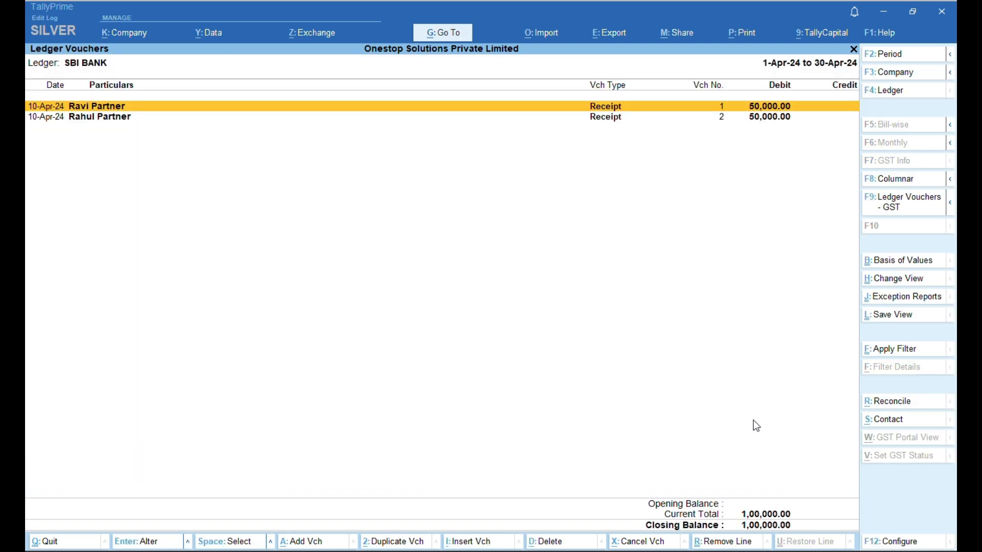
- Open the Balance Sheet and drill into the Capital Account breakdown
{"action": "key", "text": "Down"}
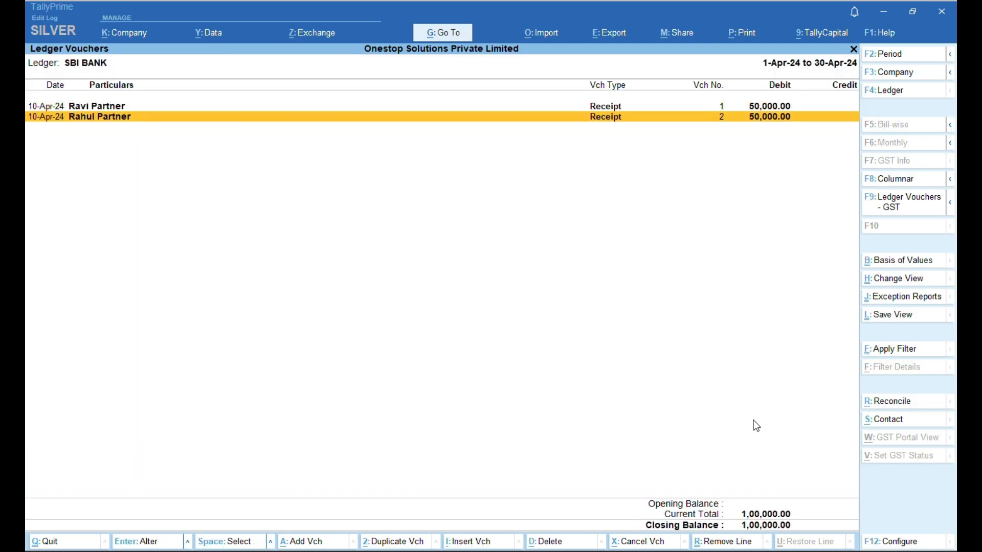
{"action": "key", "text": "Escape"}
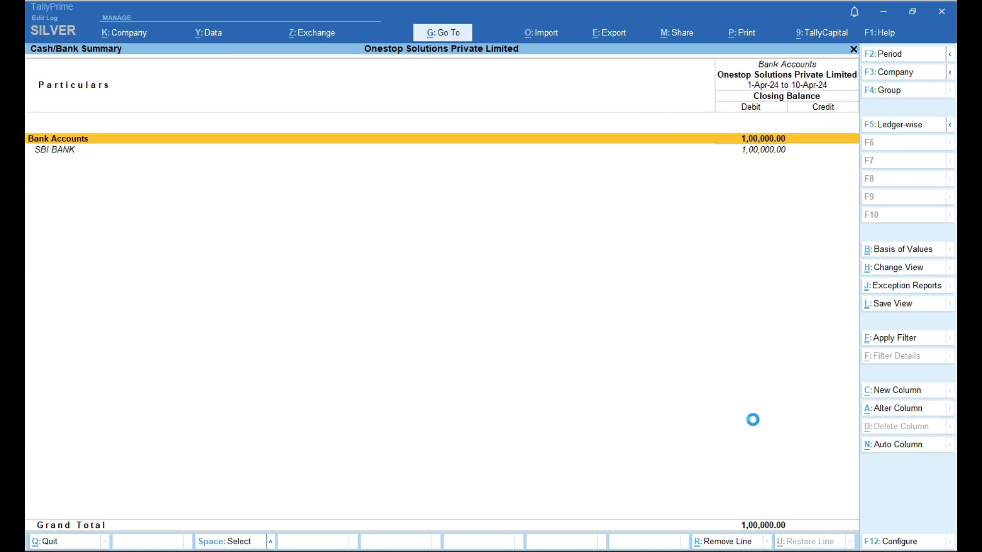
{"action": "key", "text": "Escape"}
{"action": "key", "text": "Down"}
{"action": "key", "text": "Down"}
{"action": "key", "text": "Down"}
{"action": "key", "text": "Down"}
{"action": "key", "text": "Down"}
{"action": "key", "text": "Down"}
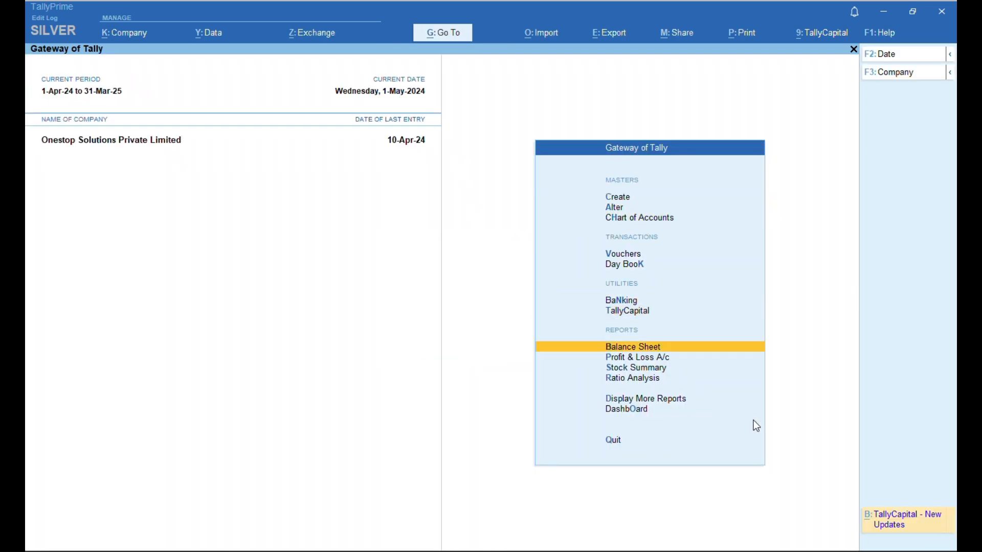
{"action": "key", "text": "Return"}
{"action": "key", "text": "Down"}
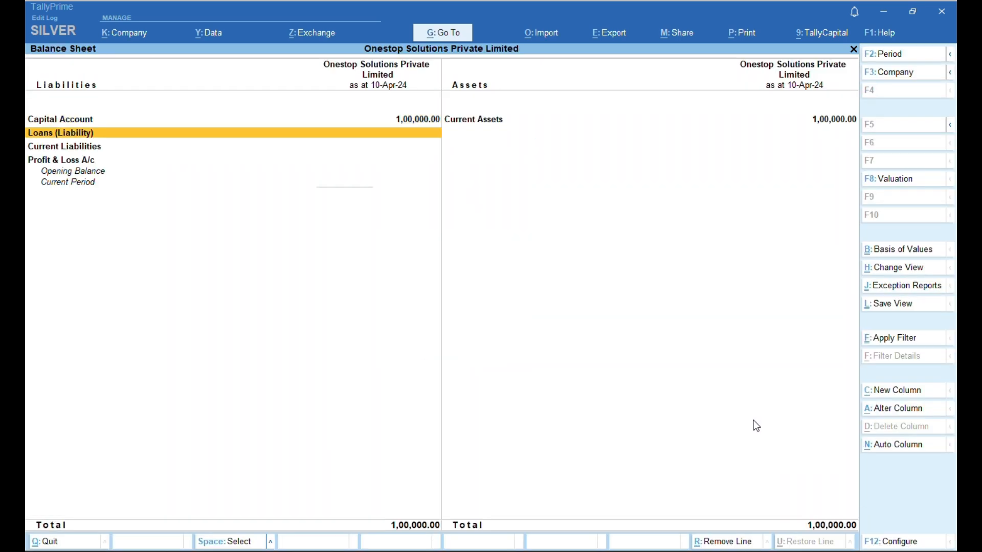
{"action": "key", "text": "Up"}
{"action": "key", "text": "Return"}
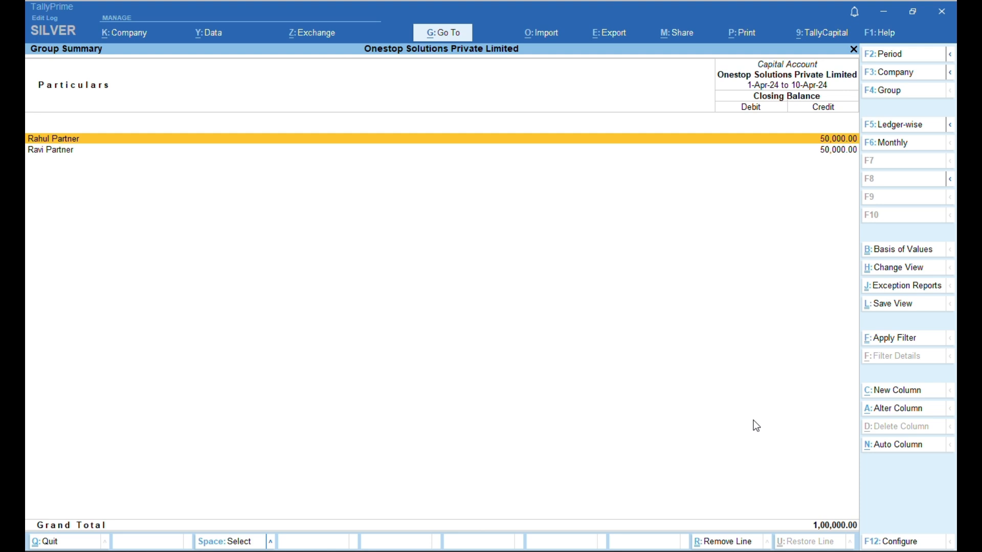
- Drill into Current Assets > Bank Accounts to check the SBI BANK balance
{"action": "key", "text": "Escape"}
{"action": "key", "text": "Escape"}
{"action": "key", "text": "Escape"}
{"action": "key", "text": "n"}
{"action": "key", "text": "Down"}
{"action": "key", "text": "Down"}
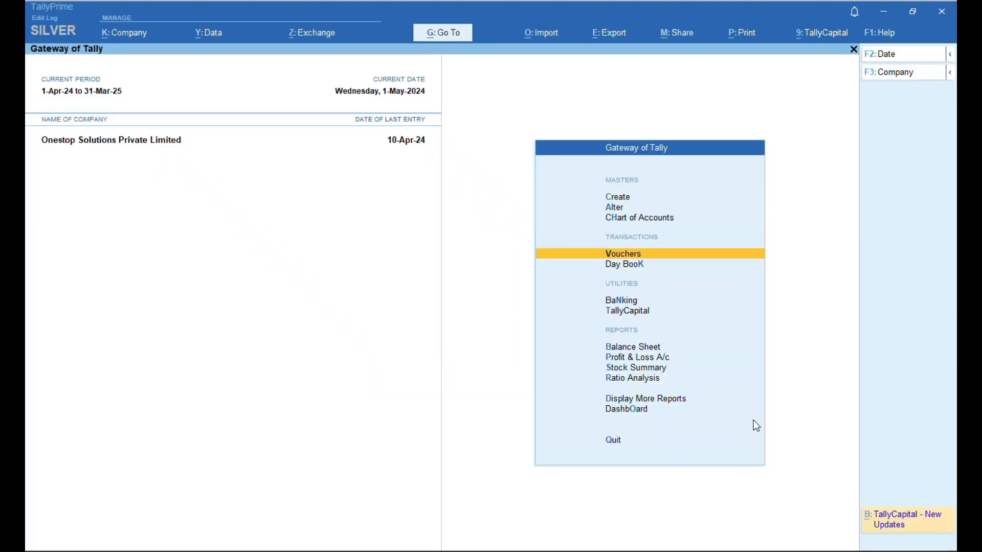
{"action": "key", "text": "Down"}
{"action": "key", "text": "Down"}
{"action": "key", "text": "Down"}
{"action": "key", "text": "Down"}
{"action": "key", "text": "Return"}
{"action": "key", "text": "Return"}
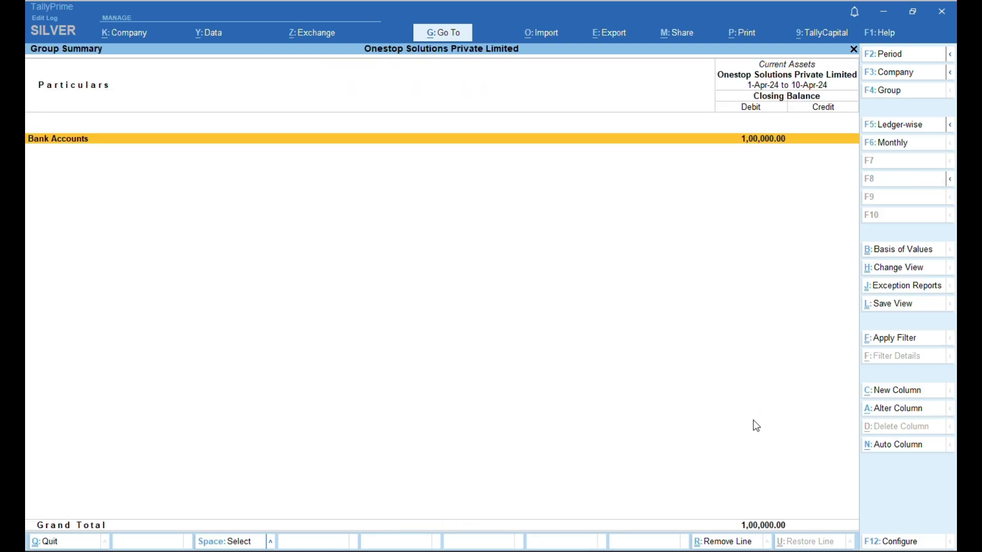
{"action": "key", "text": "Return"}
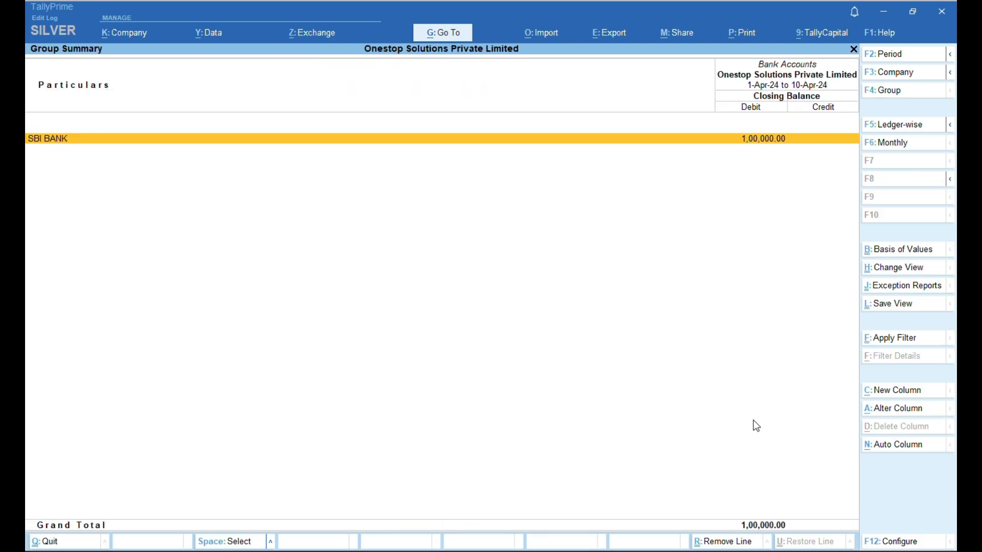
{"action": "key", "text": "Return"}
{"action": "key", "text": "Escape"}
{"action": "key", "text": "Escape"}
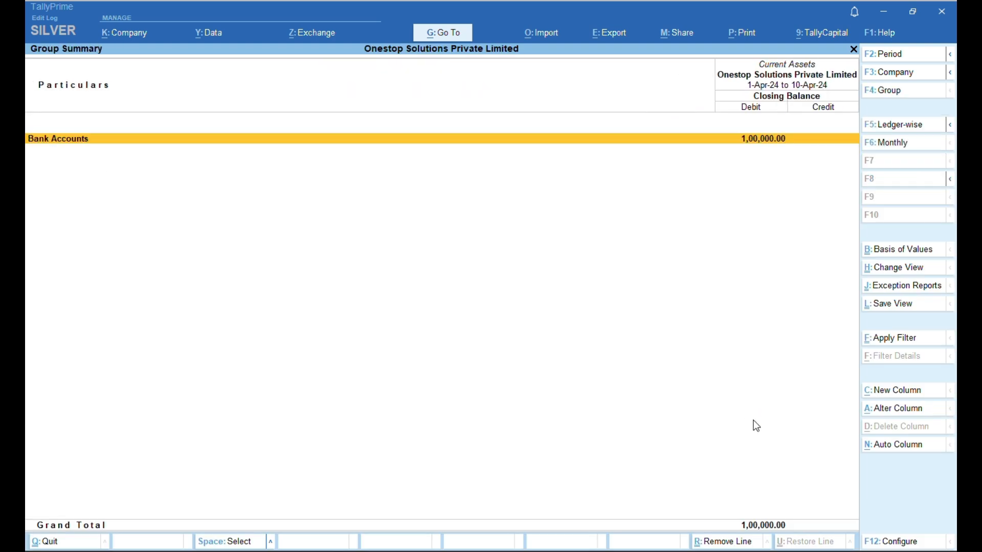
- Review the Balance Sheet's 1,00,000 totals, then return to the Gateway of Tally
{"action": "key", "text": "Escape"}
{"action": "key", "text": "Escape"}
{"action": "key", "text": "Escape"}
{"action": "key", "text": "Escape"}
{"action": "key", "text": "Down"}
{"action": "key", "text": "Down"}
{"action": "key", "text": "Down"}
{"action": "key", "text": "Down"}
{"action": "key", "text": "Down"}
{"action": "key", "text": "Down"}
{"action": "key", "text": "Down"}
{"action": "key", "text": "Down"}
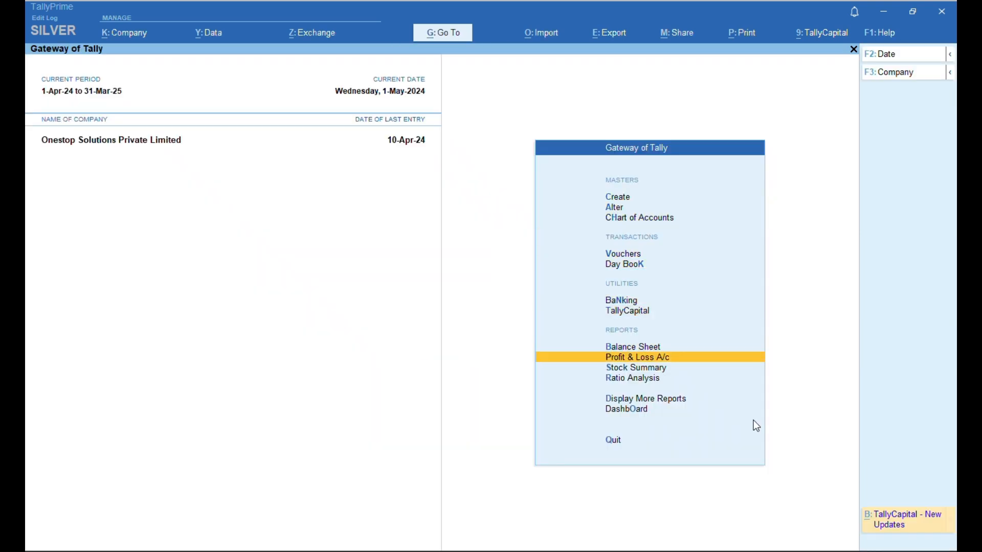
{"action": "key", "text": "Up"}
{"action": "key", "text": "Return"}
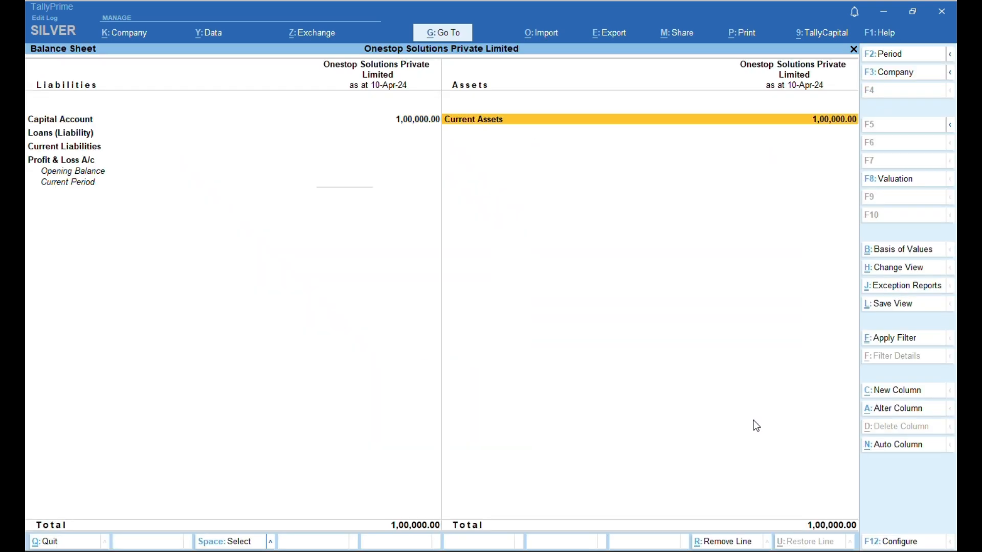
{"action": "key", "text": "Left"}
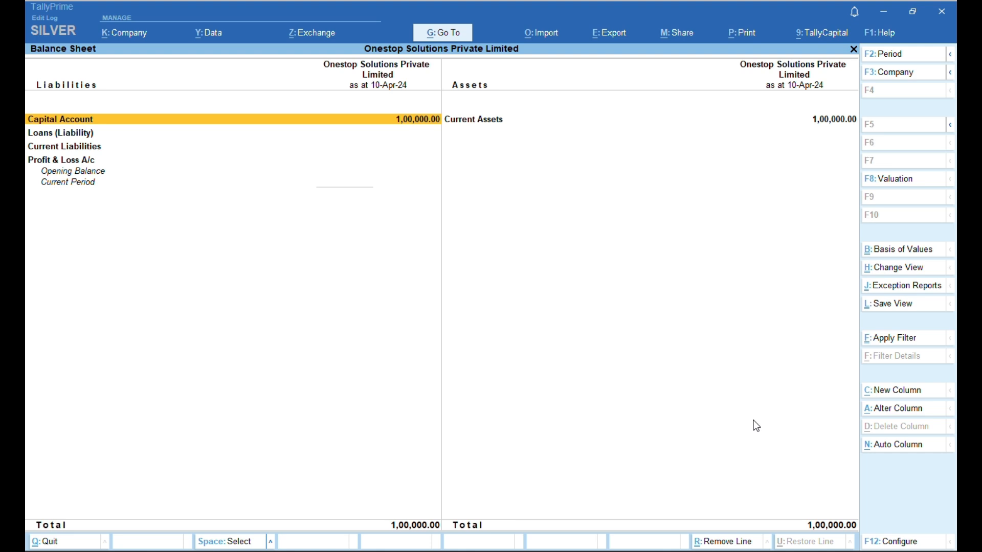
{"action": "key", "text": "Right"}
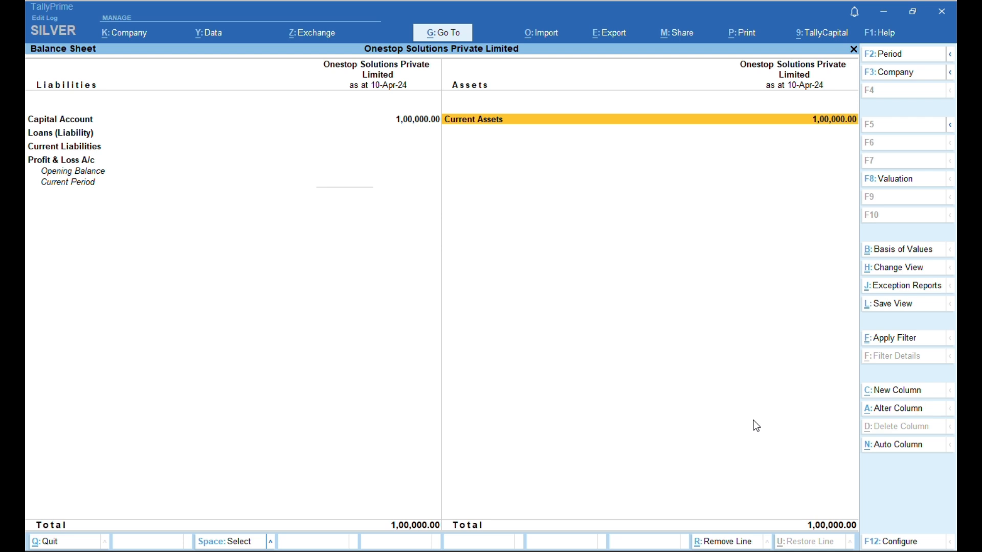
{"action": "key", "text": "Left"}
{"action": "key", "text": "Down"}
{"action": "key", "text": "Down"}
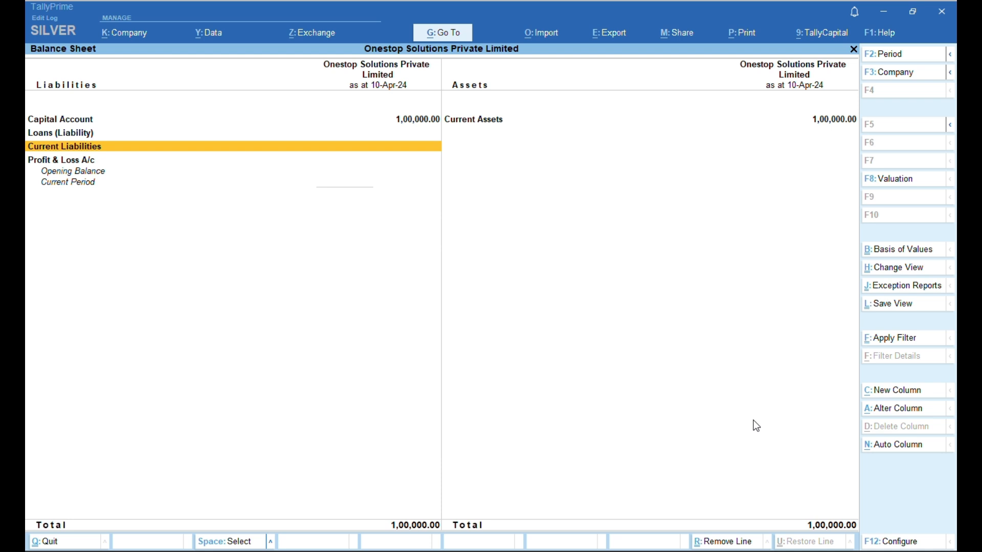
{"action": "key", "text": "Escape"}
{"action": "key", "text": "Escape"}
- From April's Journal Register, add a voucher and switch it to Journal with F7
{"action": "key", "text": "n"}
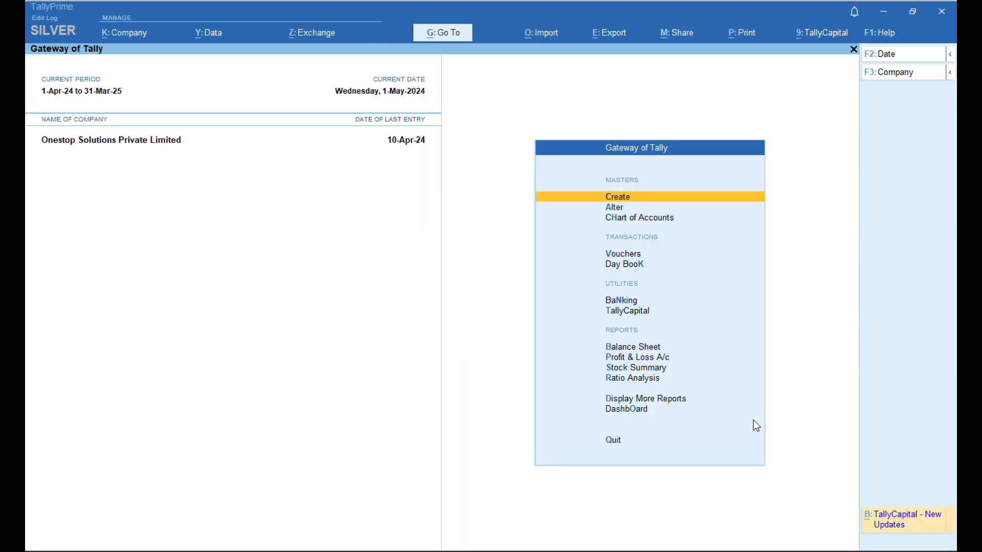
{"action": "key", "text": "d"}
{"action": "key", "text": "a"}
{"action": "key", "text": "j"}
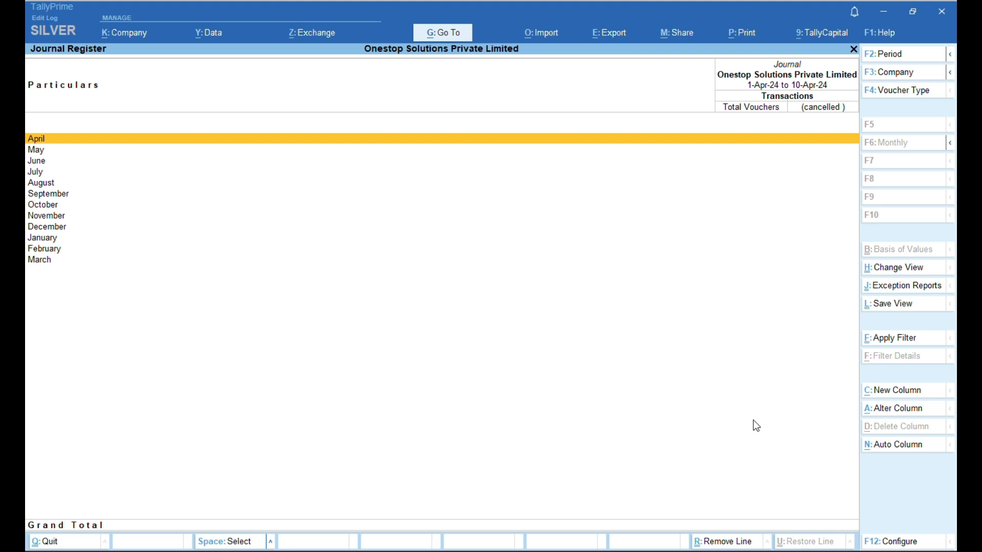
{"action": "key", "text": "Return"}
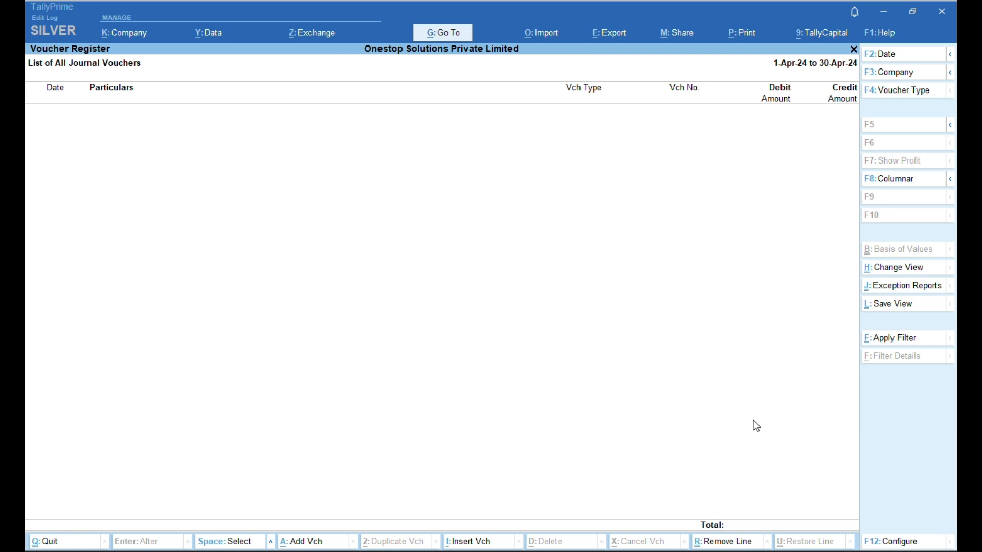
{"action": "key", "text": "alt+a"}
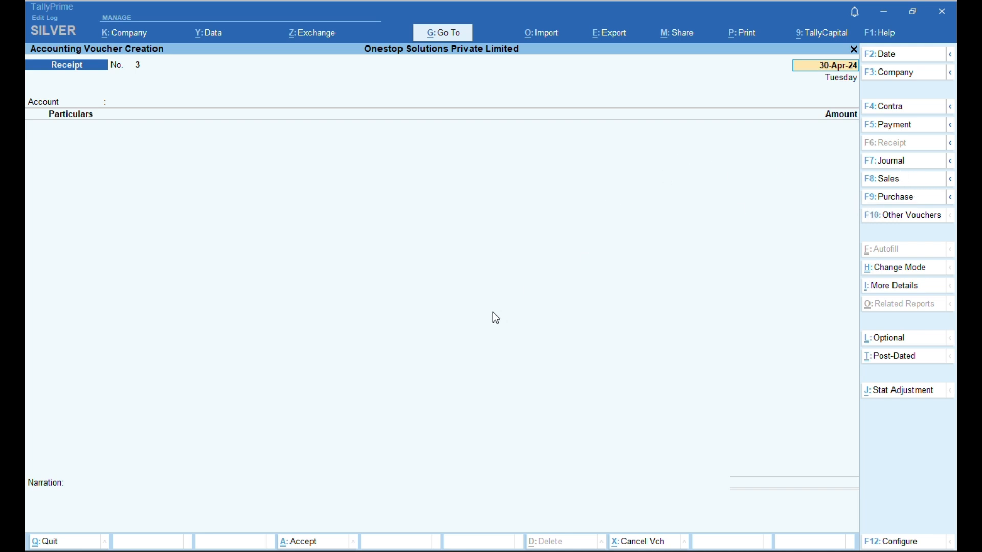
{"action": "key", "text": "F7"}
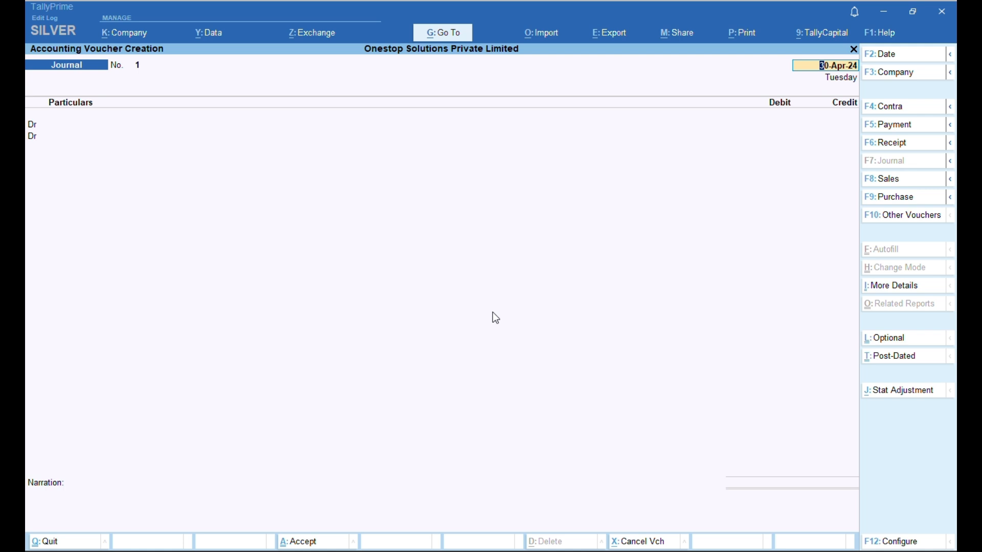
- Date the journal 12-04-2024 and create a Laptop ledger grouped under Fixed Assets
{"action": "type", "text": "12-04-2024"}
{"action": "key", "text": "Return"}
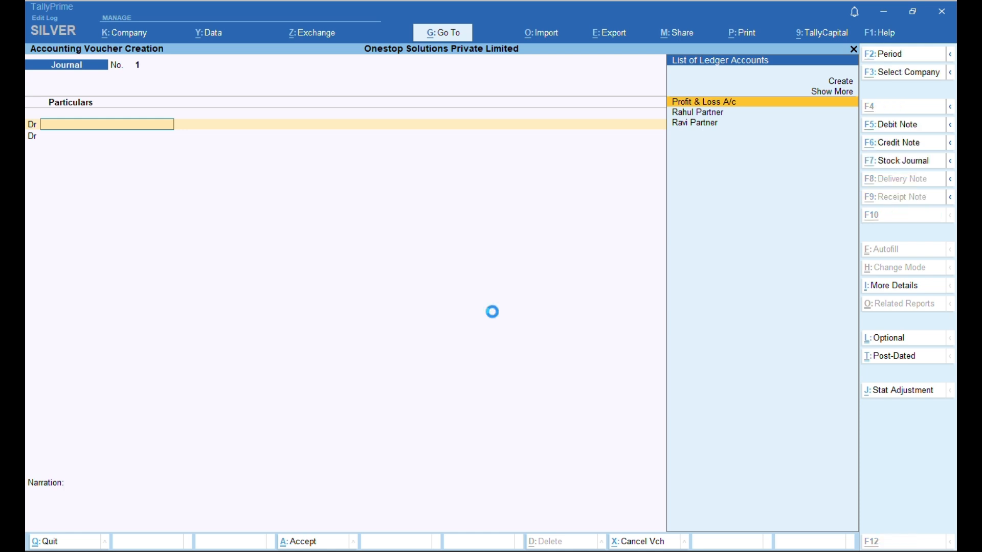
{"action": "key", "text": "alt+c"}
{"action": "type", "text": "Lap"}
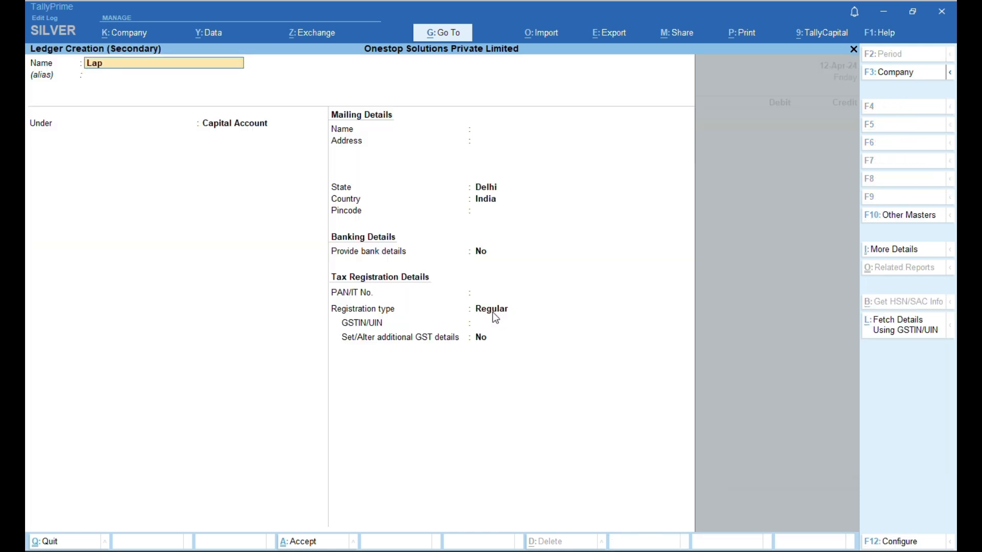
{"action": "type", "text": "top"}
{"action": "key", "text": "Return"}
{"action": "key", "text": "Return"}
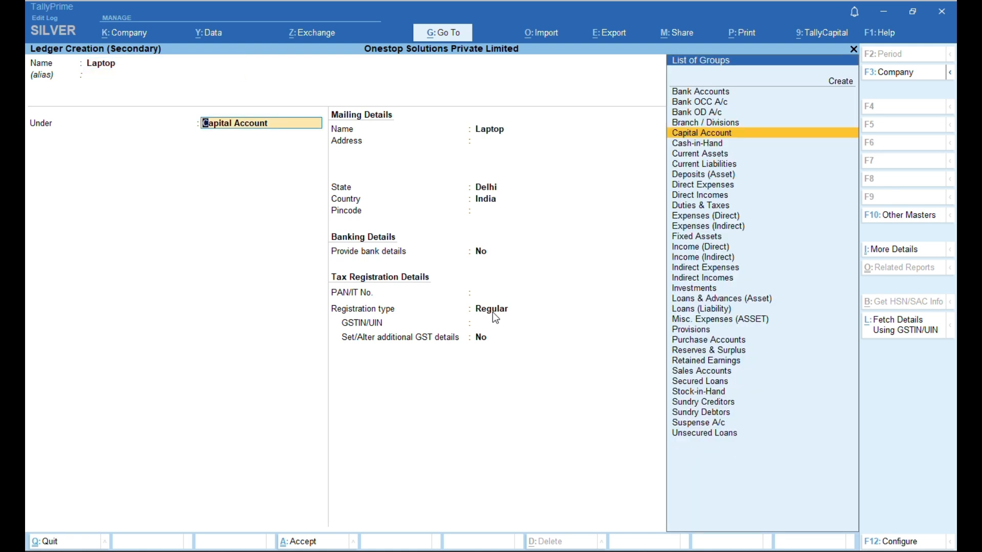
{"action": "key", "text": "Down"}
{"action": "key", "text": "Down"}
{"action": "key", "text": "Down"}
{"action": "key", "text": "Down"}
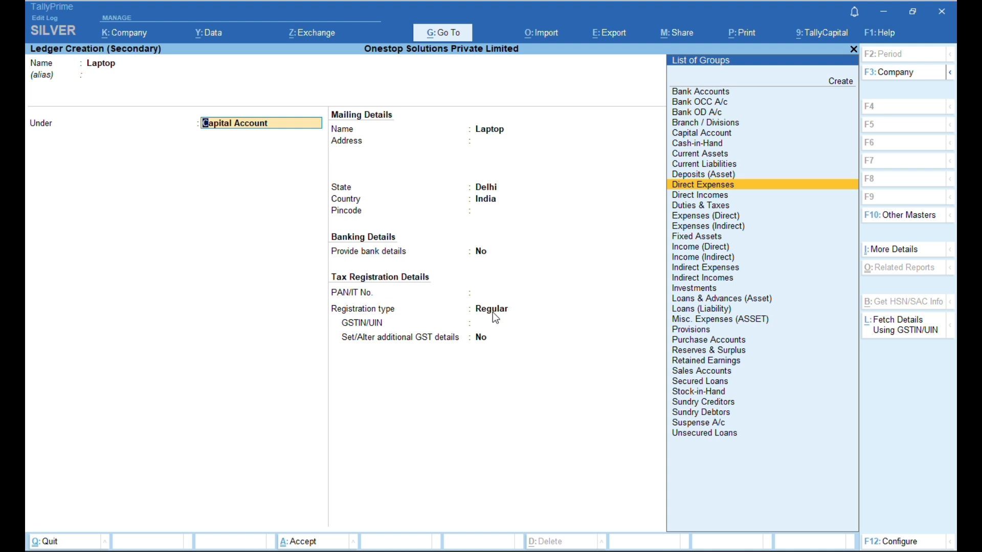
{"action": "key", "text": "Down"}
{"action": "key", "text": "Down"}
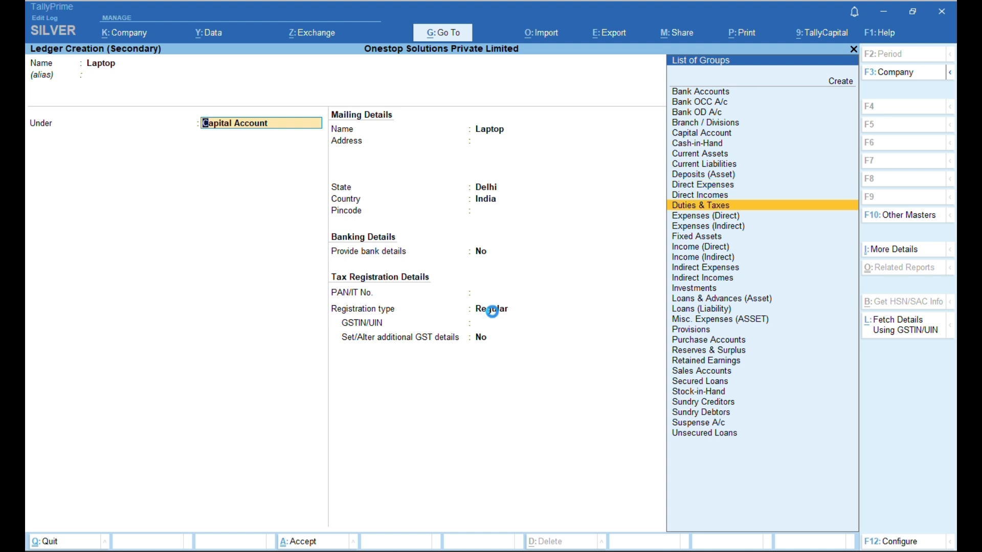
{"action": "key", "text": "End"}
{"action": "key", "text": "BackSpace"}
{"action": "key", "text": "BackSpace"}
{"action": "key", "text": "BackSpace"}
{"action": "key", "text": "BackSpace"}
{"action": "key", "text": "BackSpace"}
{"action": "key", "text": "BackSpace"}
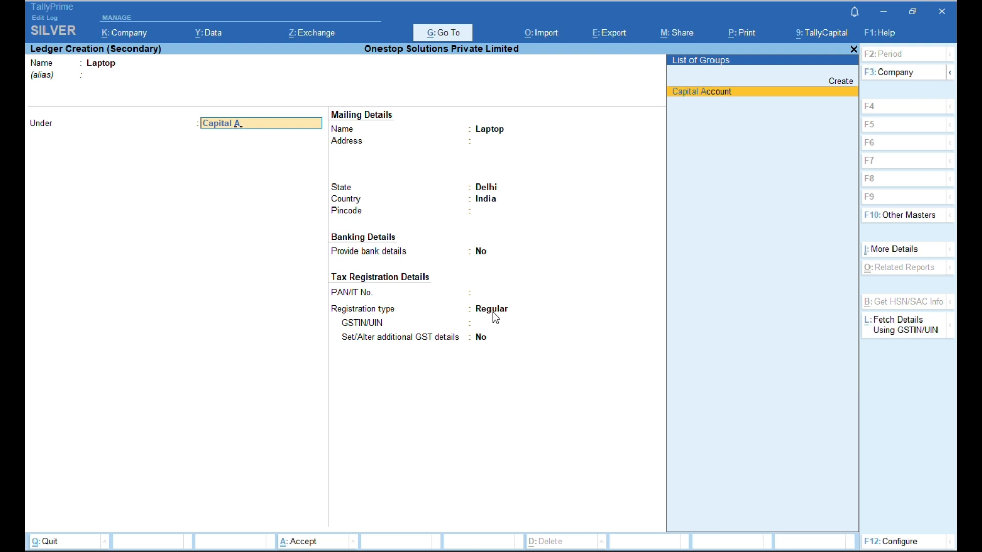
{"action": "key", "text": "BackSpace"}
{"action": "key", "text": "BackSpace"}
{"action": "key", "text": "BackSpace"}
{"action": "key", "text": "BackSpace"}
{"action": "key", "text": "BackSpace"}
{"action": "key", "text": "BackSpace"}
{"action": "key", "text": "BackSpace"}
{"action": "key", "text": "BackSpace"}
{"action": "key", "text": "BackSpace"}
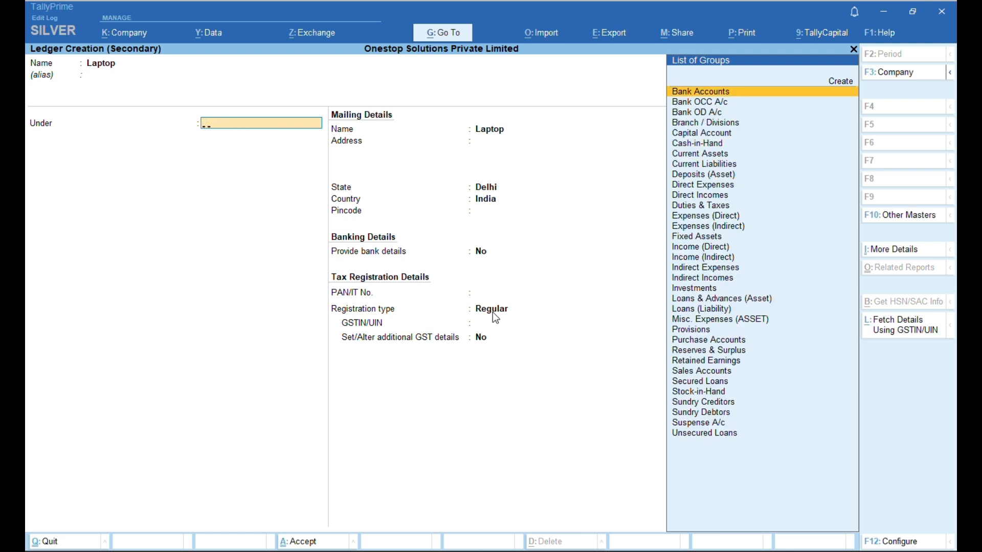
{"action": "type", "text": "Fi"}
{"action": "key", "text": "Return"}
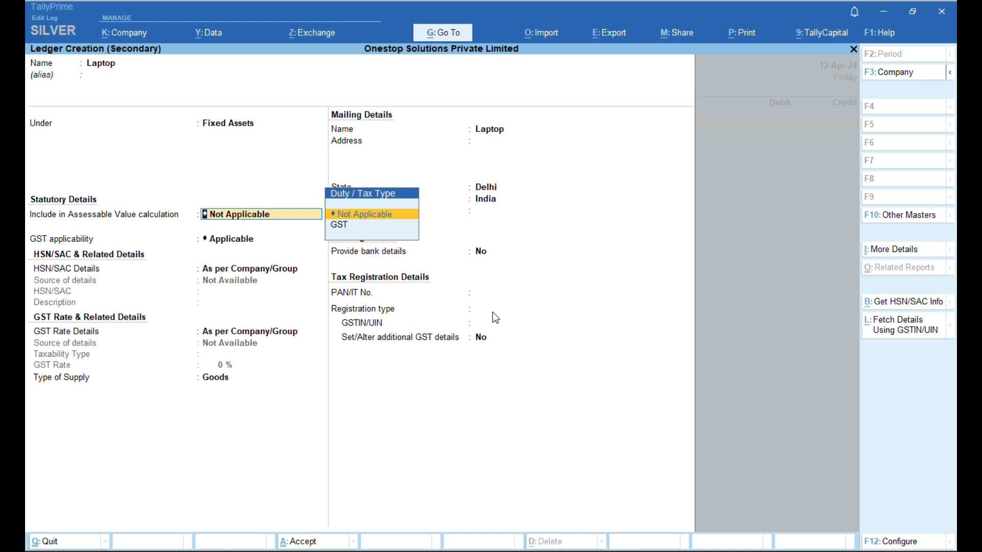
- Include the Laptop ledger in GST assessable value and save it
{"action": "key", "text": "Return"}
{"action": "key", "text": "BackSpace"}
{"action": "key", "text": "Down"}
{"action": "key", "text": "Return"}
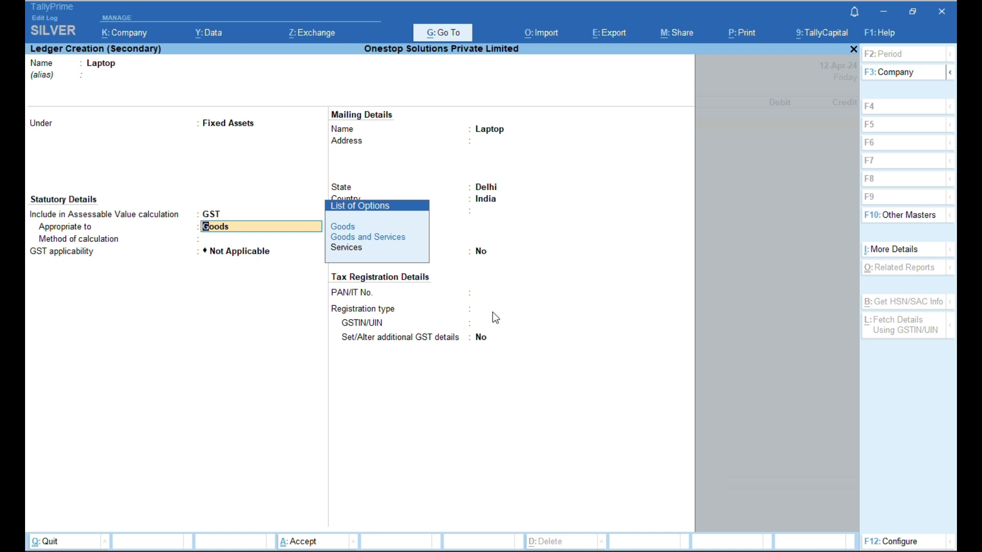
{"action": "key", "text": "ctrl+a"}
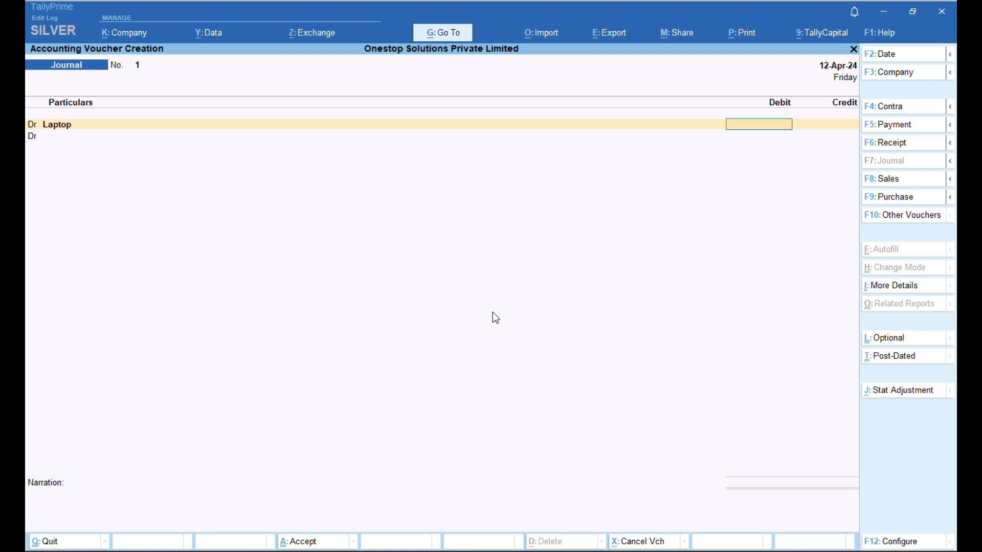
- Enter a 1,00,000 debit against Laptop and move to the next line
{"action": "type", "text": "100000"}
{"action": "key", "text": "Return"}
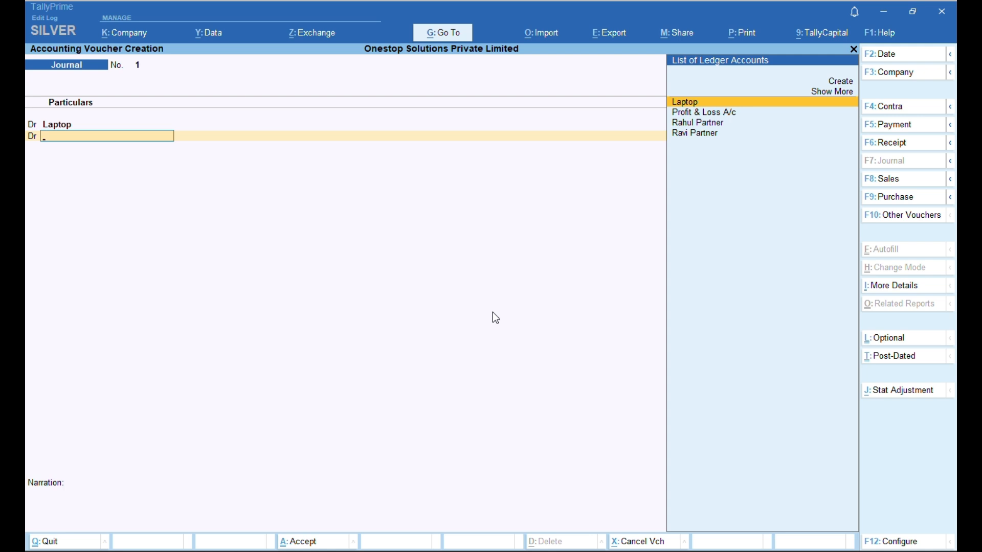
- Create ledger Input Cgst under Duties & Taxes as GST, tax type CGST at 9%
{"action": "key", "text": "alt+c"}
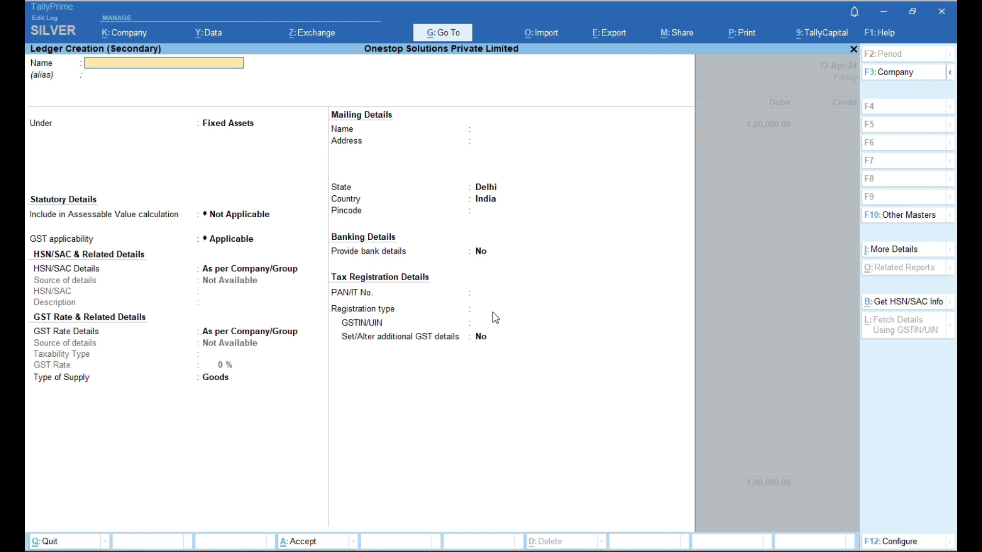
{"action": "type", "text": "Input Cgst"}
{"action": "key", "text": "Return"}
{"action": "type", "text": "Du"}
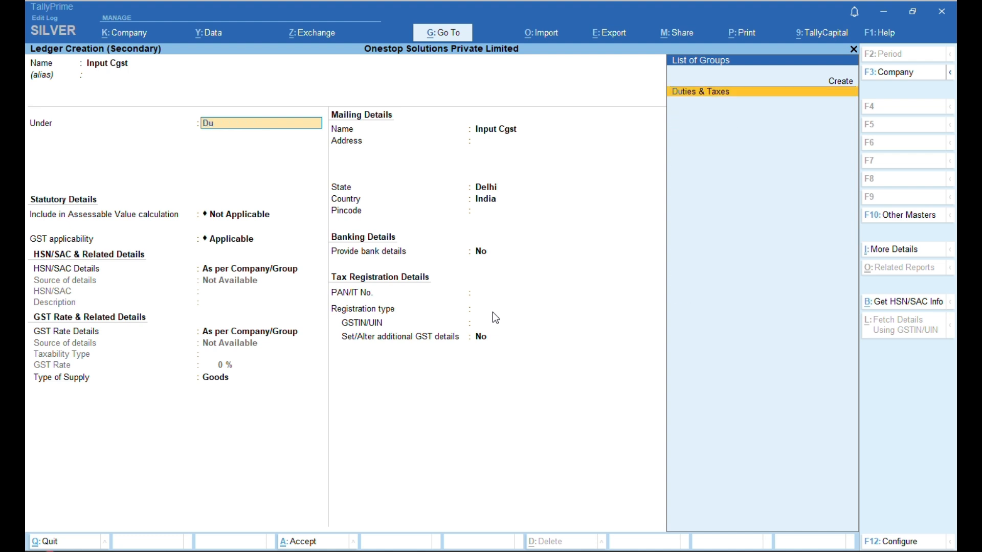
{"action": "key", "text": "Return"}
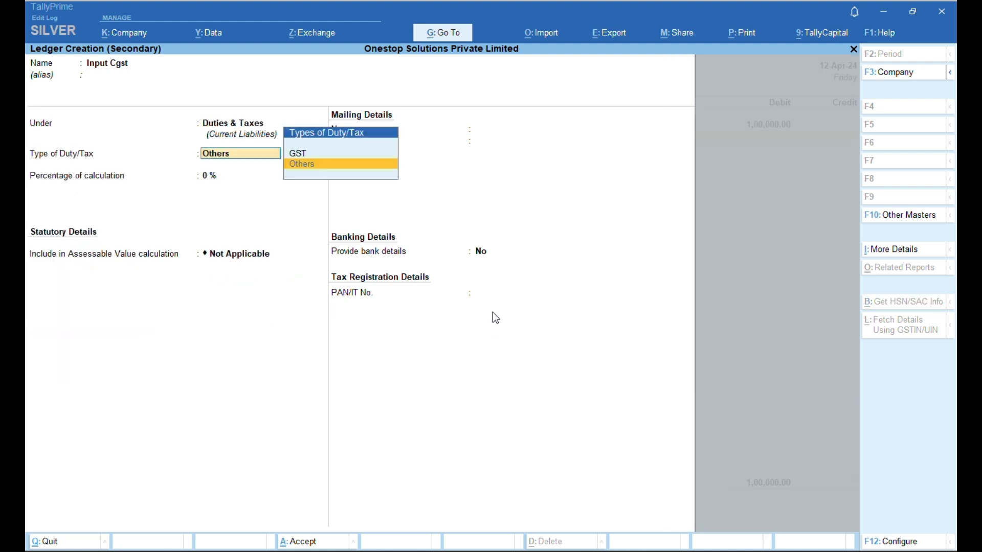
{"action": "key", "text": "Up"}
{"action": "key", "text": "Return"}
{"action": "key", "text": "Down"}
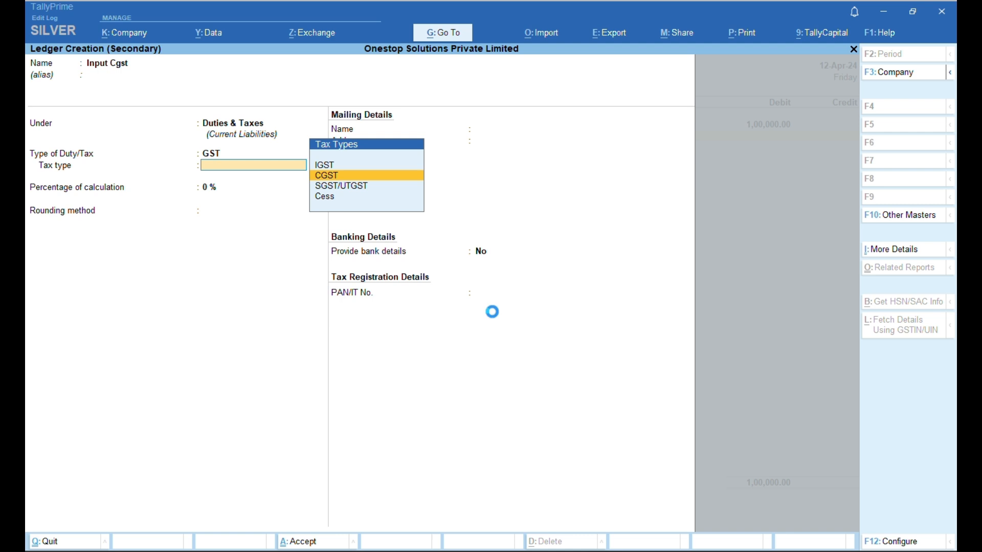
{"action": "key", "text": "Return"}
{"action": "type", "text": "9"}
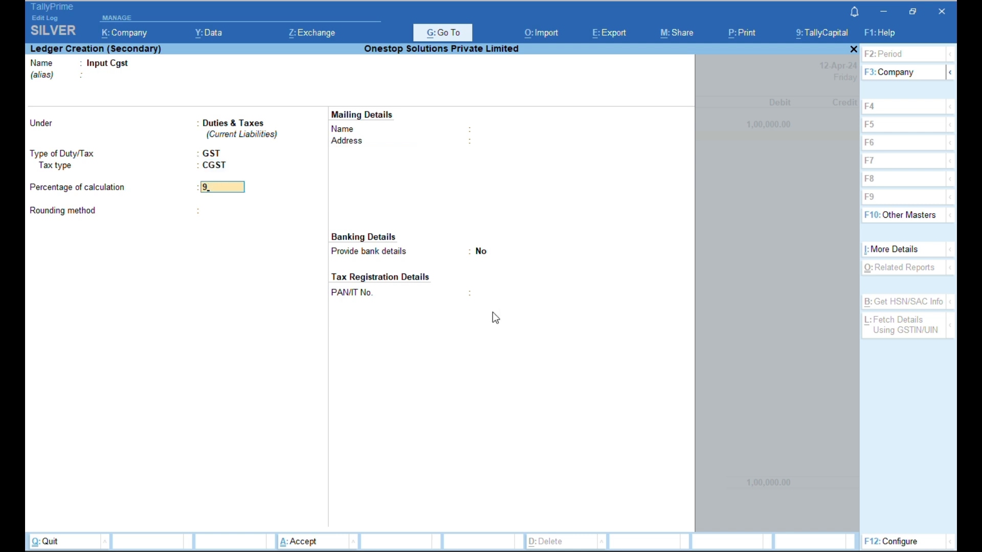
{"action": "type", "text": "%"}
{"action": "key", "text": "ctrl"}
{"action": "key", "text": "ctrl+a"}
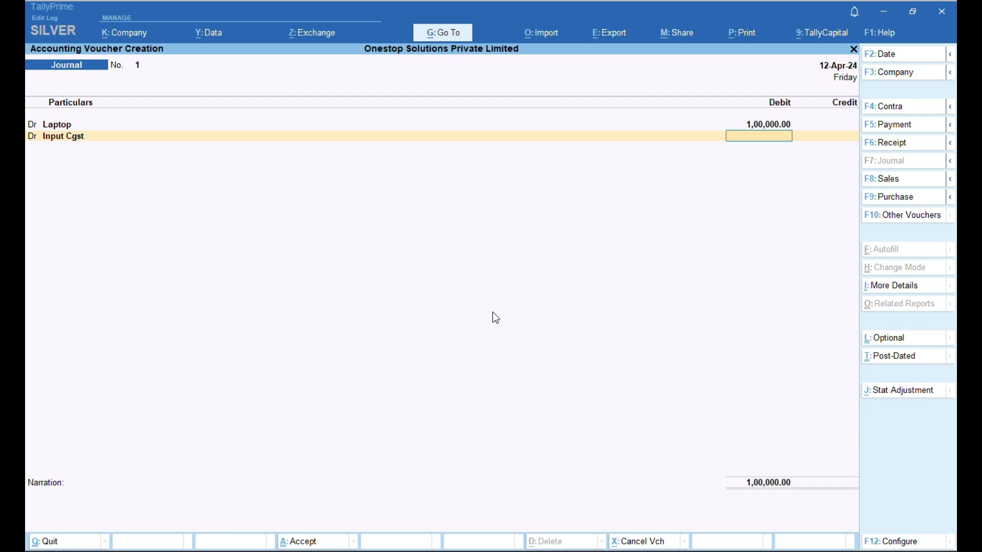
- Debit Input Cgst 9,000 and set the next line as a debit
{"action": "type", "text": "9000"}
{"action": "key", "text": "Return"}
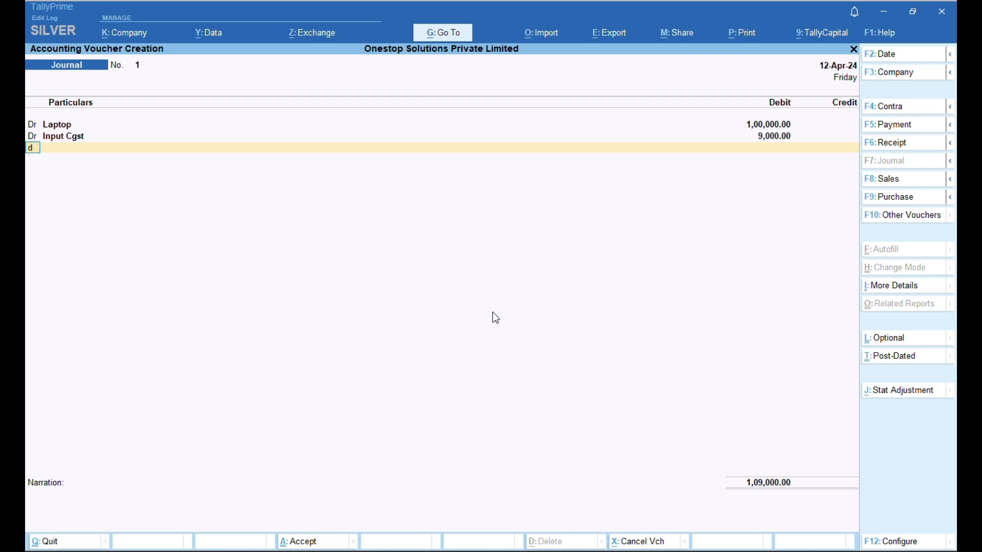
{"action": "key", "text": "Return"}
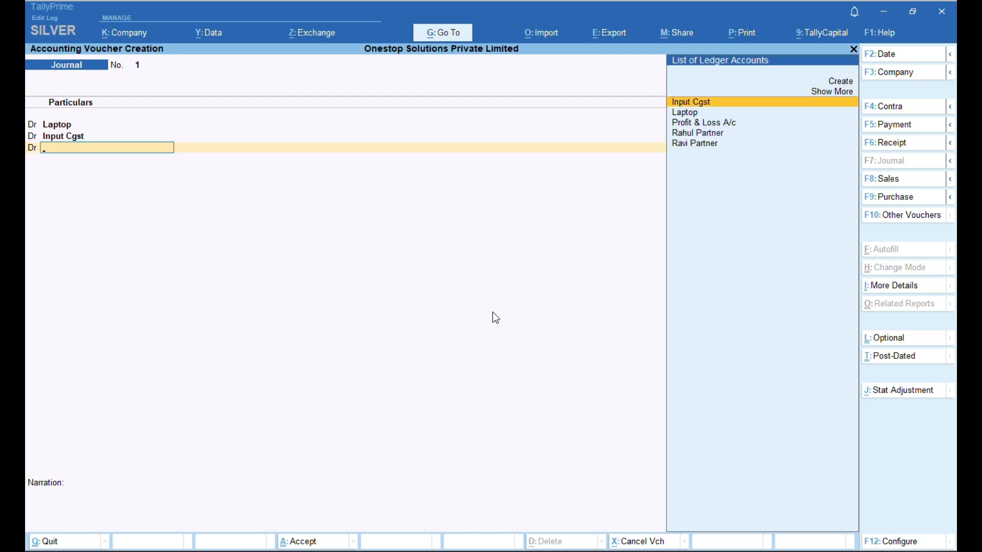
- Create ledger Input Sgst as GST, tax type SGST/UTGST at 9%
{"action": "key", "text": "alt+c"}
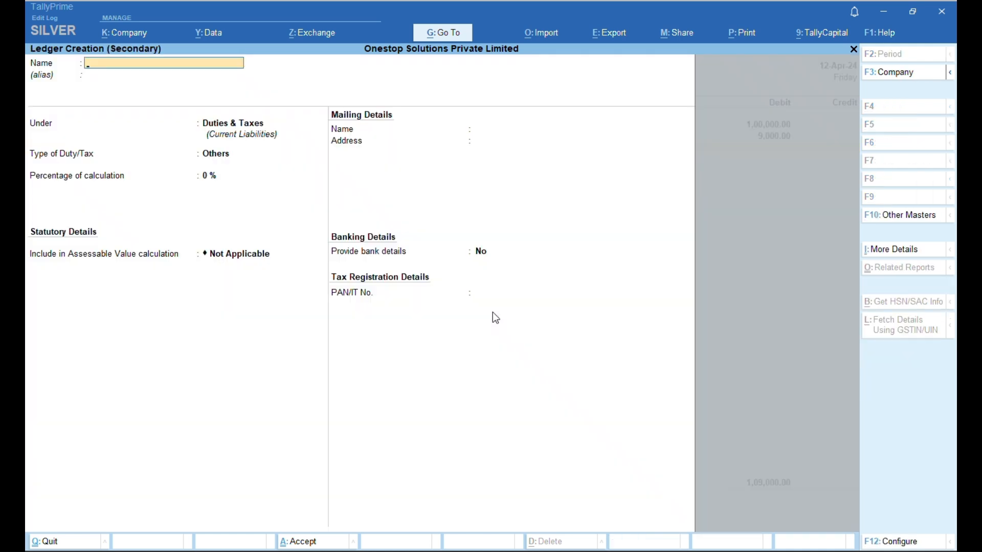
{"action": "type", "text": "Input Sgst"}
{"action": "key", "text": "Return"}
{"action": "key", "text": "Return"}
{"action": "key", "text": "Return"}
{"action": "key", "text": "Up"}
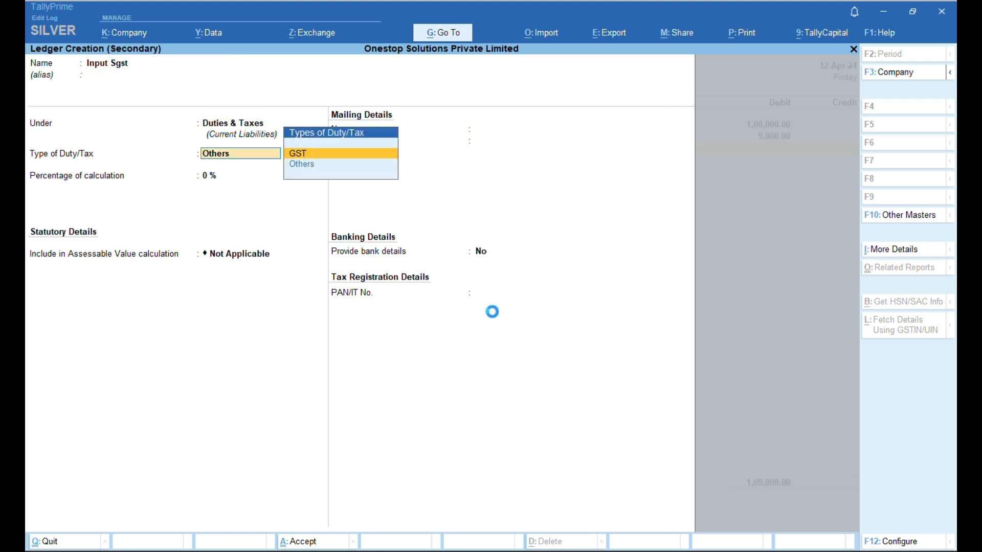
{"action": "key", "text": "Return"}
{"action": "key", "text": "Down"}
{"action": "key", "text": "Down"}
{"action": "key", "text": "Down"}
{"action": "key", "text": "Up"}
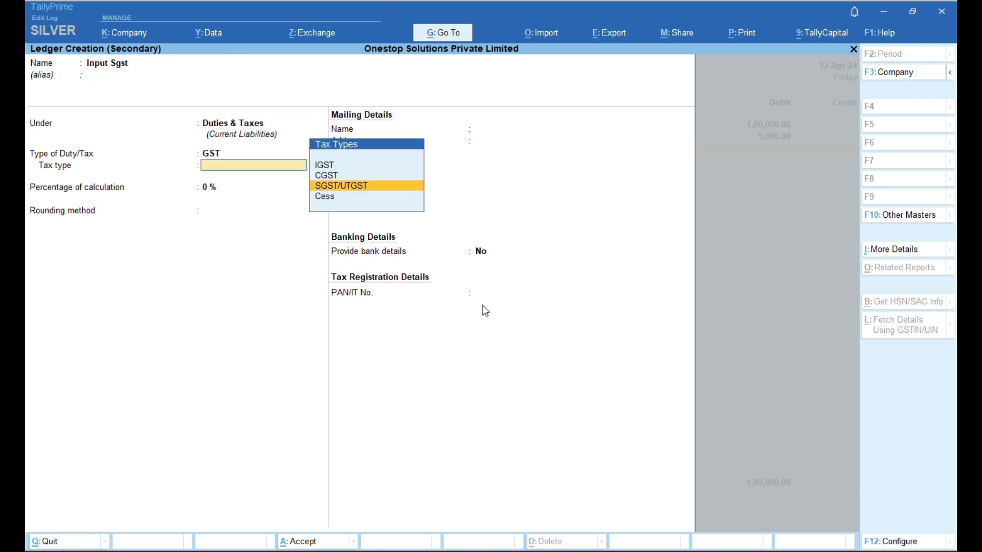
{"action": "key", "text": "Return"}
{"action": "type", "text": "9"}
{"action": "key", "text": "ctrl+a"}
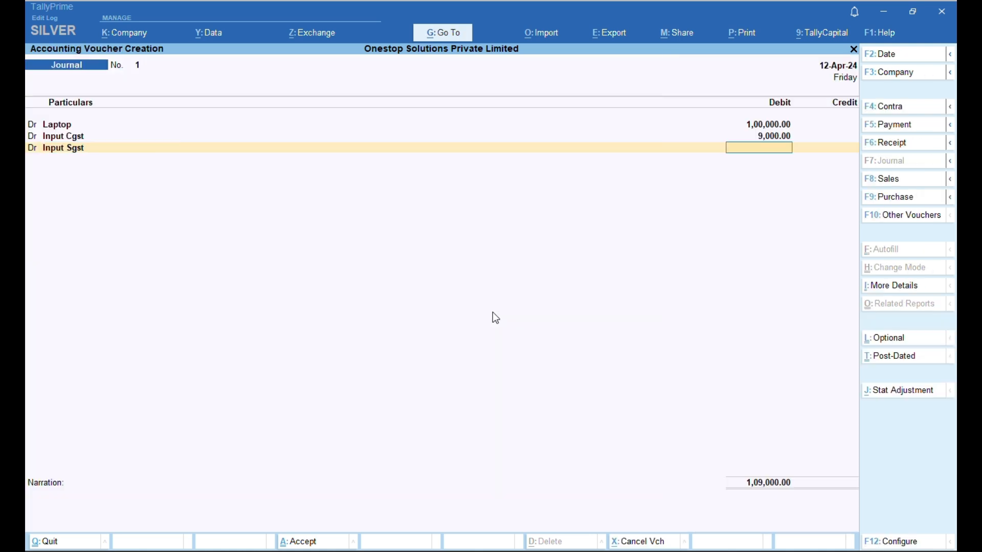
- Debit Input Sgst 9,000 in the laptop journal
{"action": "type", "text": "9000"}
{"action": "key", "text": "Return"}
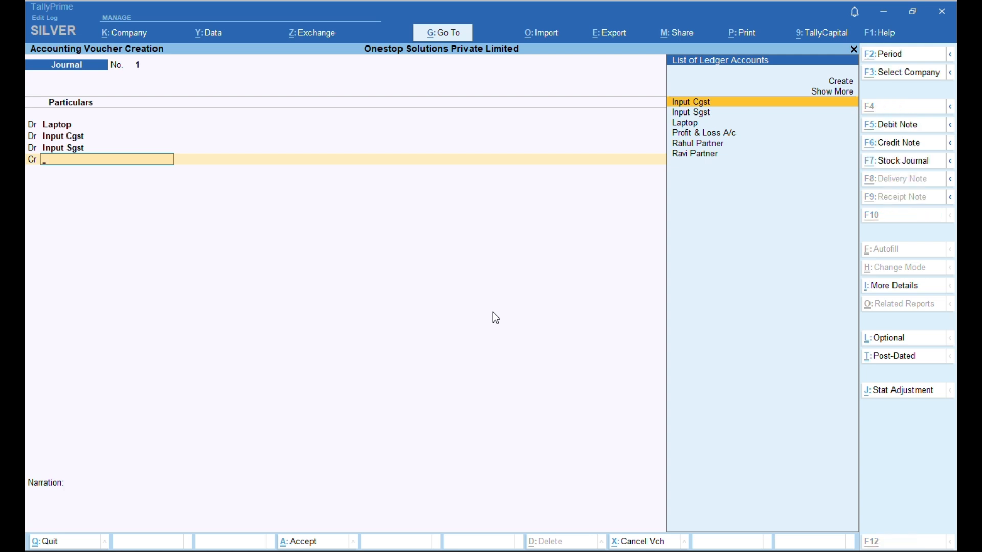
{"action": "key", "text": "alt+c"}
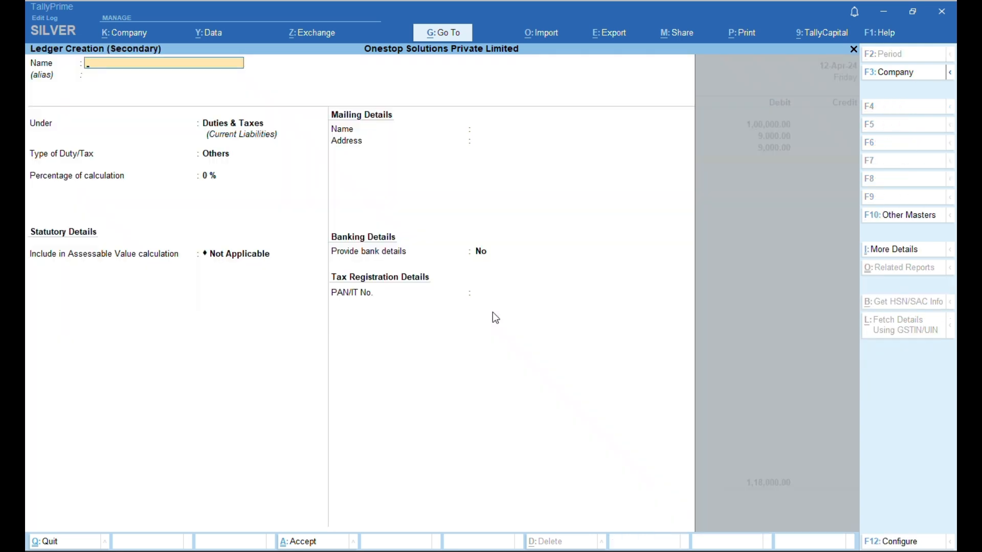
- Create ledger Om Enterprises under Sundry Creditors, skipping the missing GSTIN warning, and save it
{"action": "type", "text": "Om Enterprises"}
{"action": "key", "text": "Return"}
{"action": "key", "text": "Return"}
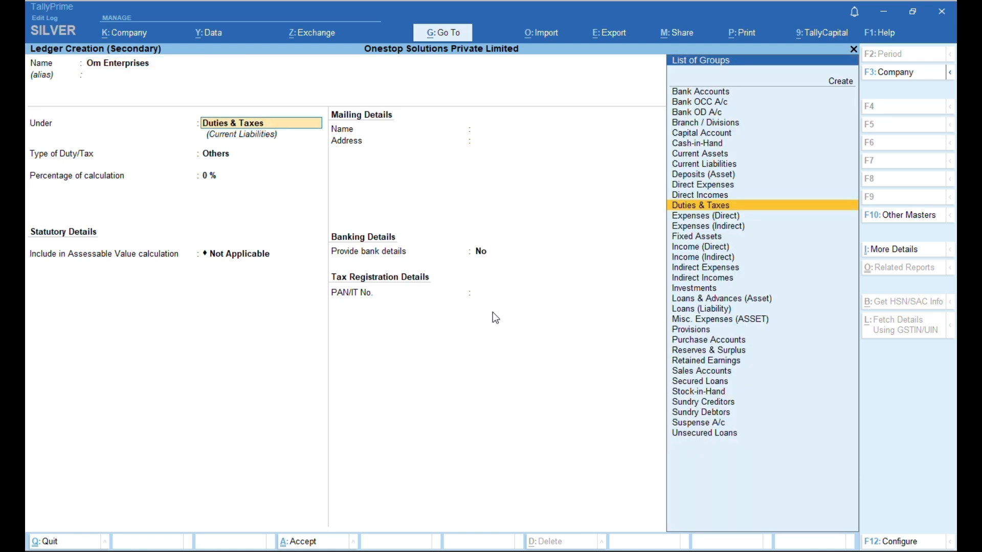
{"action": "type", "text": "Su"}
{"action": "key", "text": "Return"}
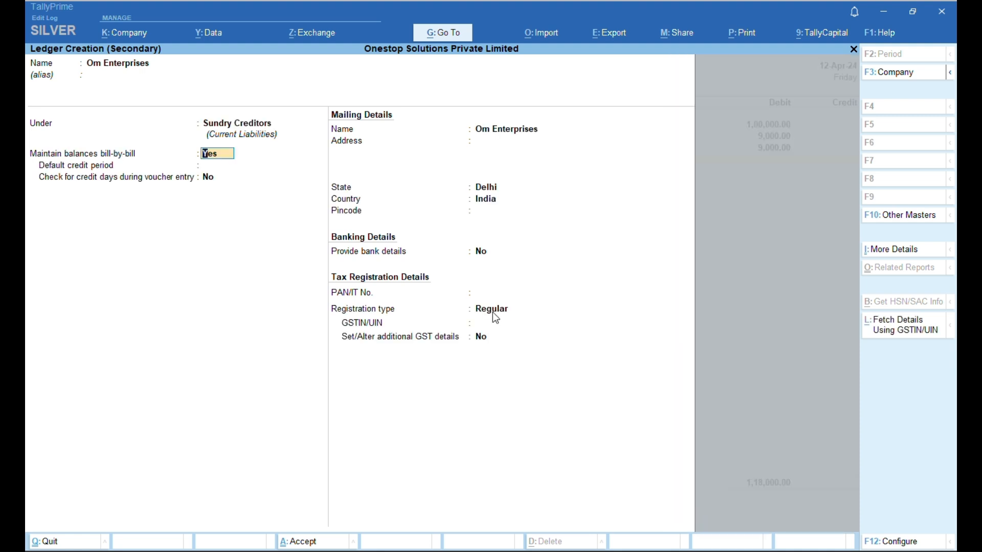
{"action": "key", "text": "Return"}
{"action": "key", "text": "Return"}
{"action": "key", "text": "Return"}
{"action": "key", "text": "Return"}
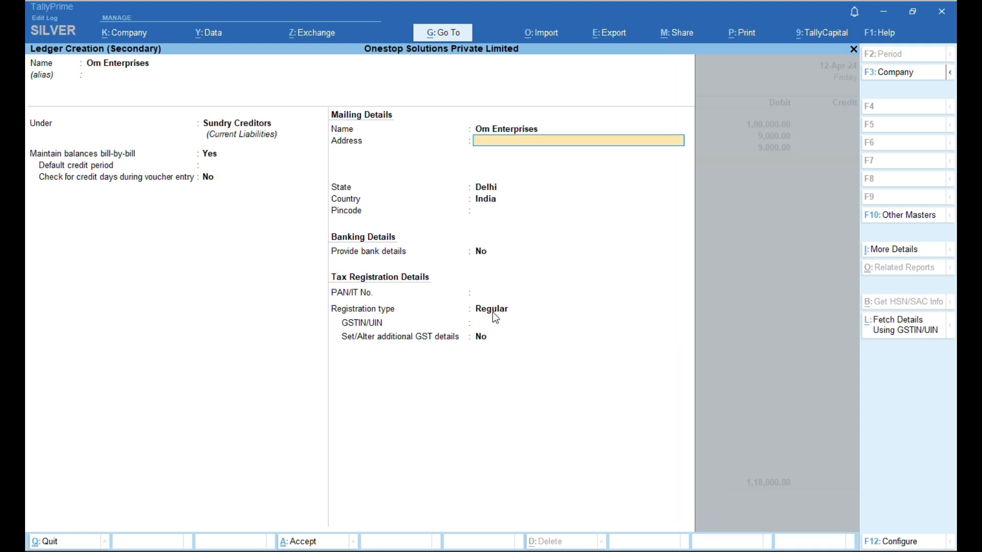
{"action": "key", "text": "Return"}
{"action": "key", "text": "Return"}
{"action": "key", "text": "Return"}
{"action": "key", "text": "Return"}
{"action": "key", "text": "Return"}
{"action": "key", "text": "Return"}
{"action": "key", "text": "Return"}
{"action": "key", "text": "Return"}
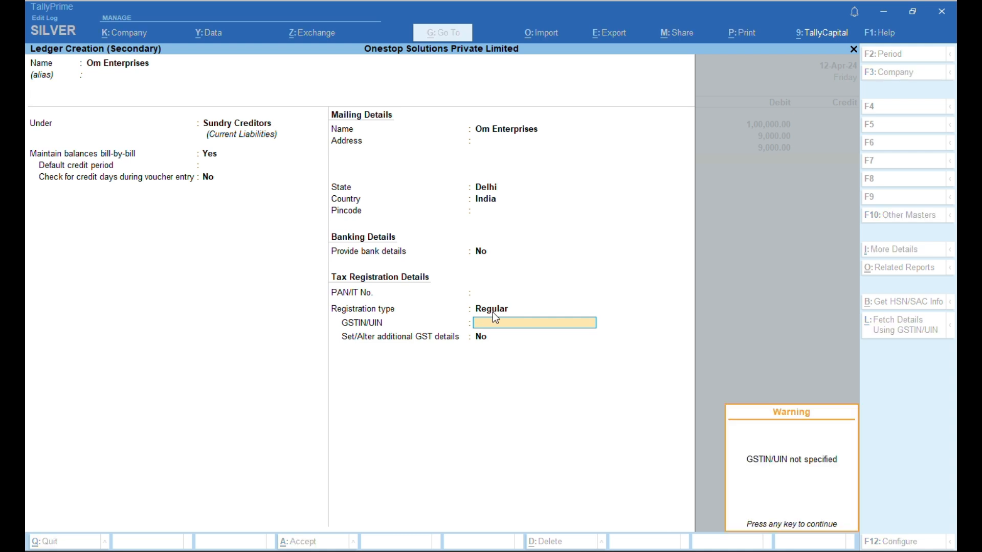
{"action": "key", "text": "Return"}
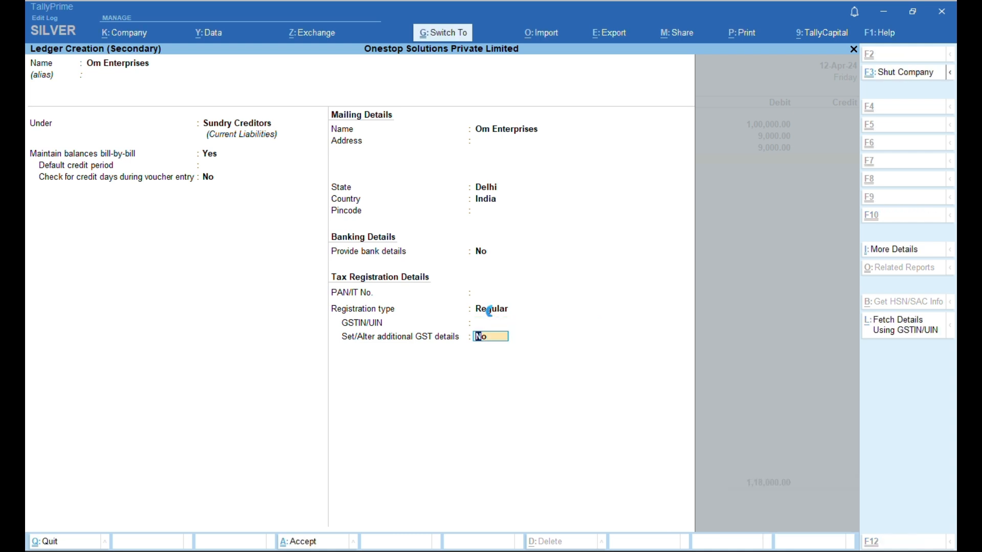
{"action": "key", "text": "ctrl+a"}
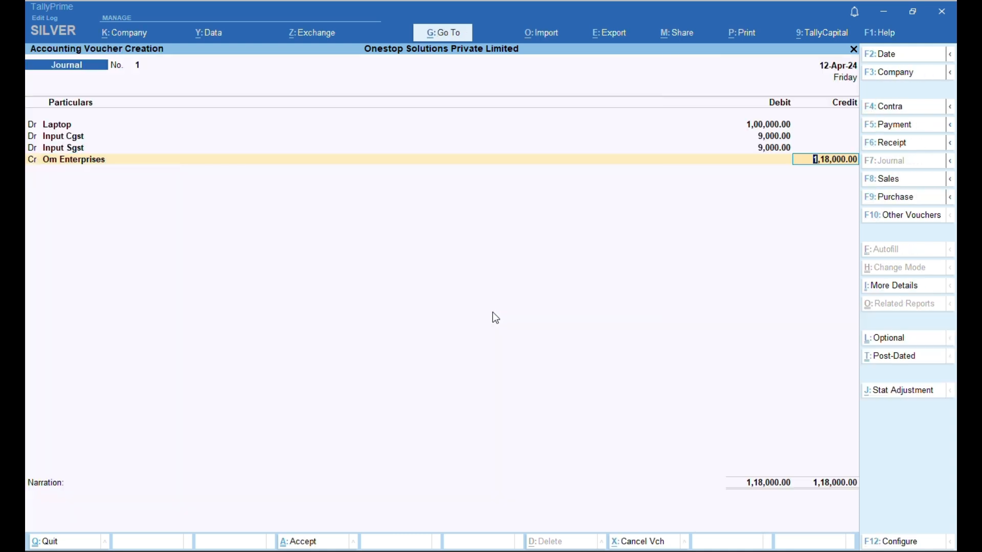
- Tag the Om Enterprises credit as an Advance in bill-wise details
{"action": "key", "text": "Return"}
{"action": "key", "text": "Return"}
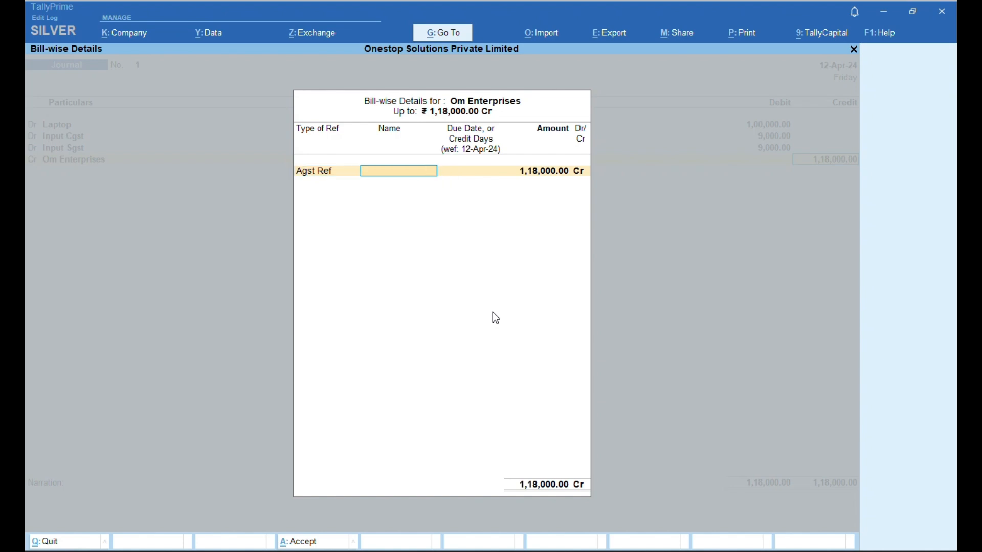
{"action": "key", "text": "BackSpace"}
{"action": "key", "text": "Up"}
{"action": "key", "text": "Return"}
{"action": "key", "text": "Return"}
{"action": "key", "text": "Return"}
{"action": "key", "text": "Return"}
{"action": "key", "text": "Return"}
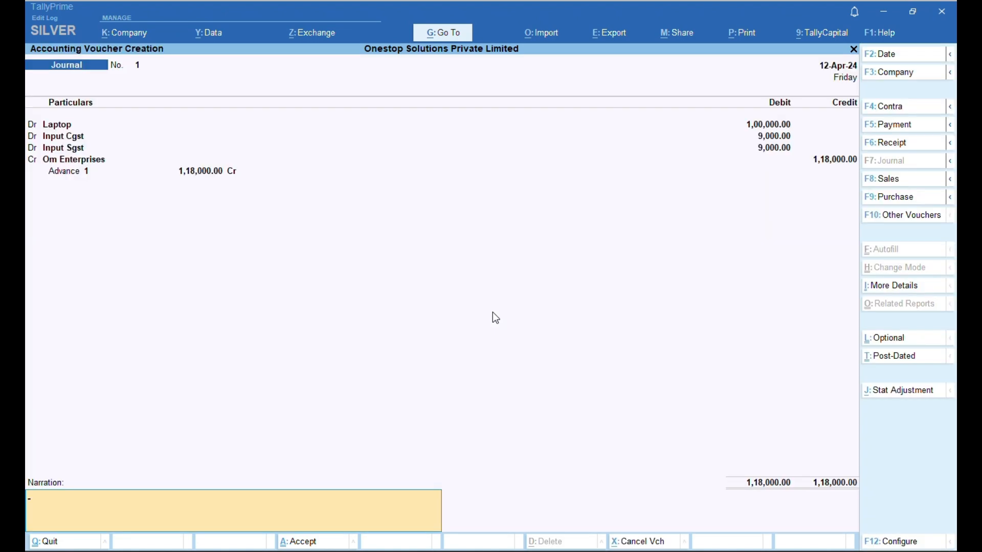
- Enter the narration 'Invoice No Om-01-4'
{"action": "type", "text": "Invoice No o"}
{"action": "key", "text": "BackSpace"}
{"action": "type", "text": "Om-01-04"}
{"action": "key", "text": "BackSpace"}
{"action": "type", "text": "4"}
- Save the laptop journal and open the Balance Sheet from the Gateway
{"action": "key", "text": "Return"}
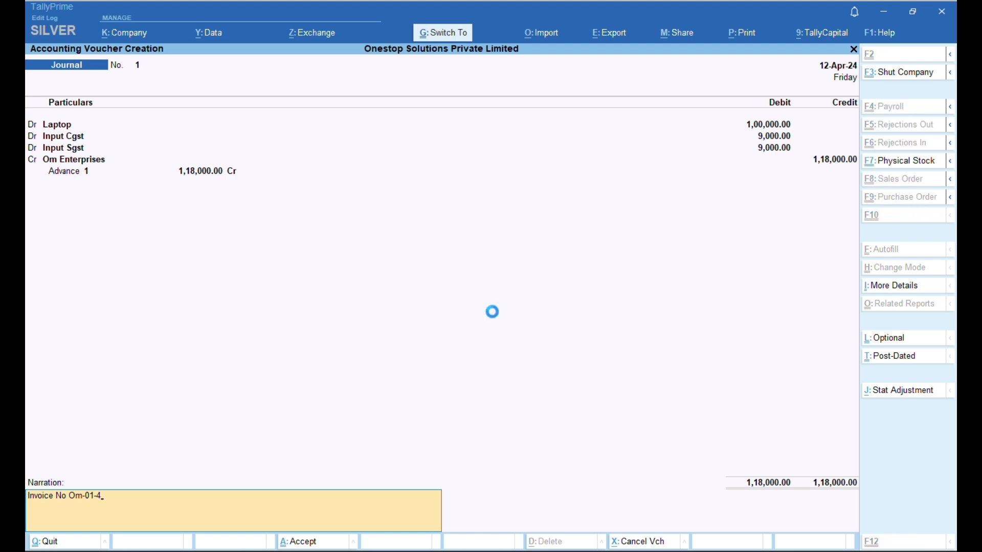
{"action": "key", "text": "Escape"}
{"action": "key", "text": "Escape"}
{"action": "key", "text": "Escape"}
{"action": "key", "text": "Escape"}
{"action": "key", "text": "Escape"}
{"action": "key", "text": "Escape"}
{"action": "key", "text": "Escape"}
{"action": "key", "text": "Escape"}
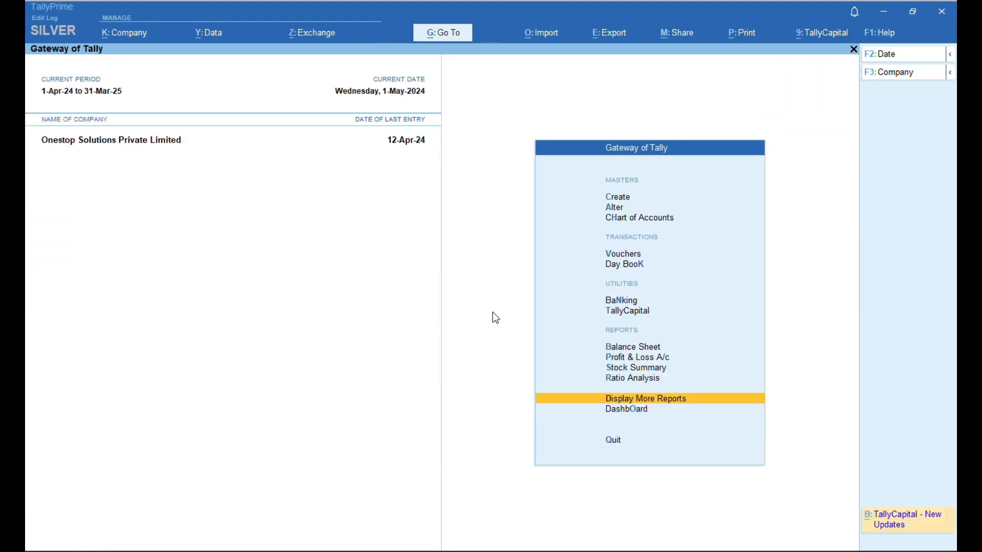
{"action": "key", "text": "Down"}
{"action": "key", "text": "Down"}
{"action": "key", "text": "Down"}
{"action": "key", "text": "Down"}
{"action": "key", "text": "Down"}
{"action": "key", "text": "Down"}
{"action": "key", "text": "Down"}
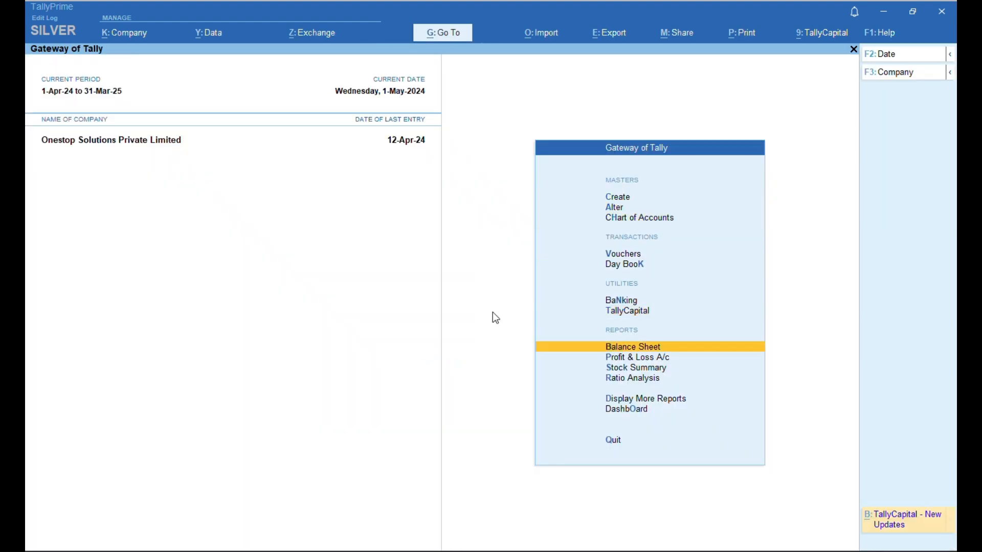
{"action": "key", "text": "Return"}
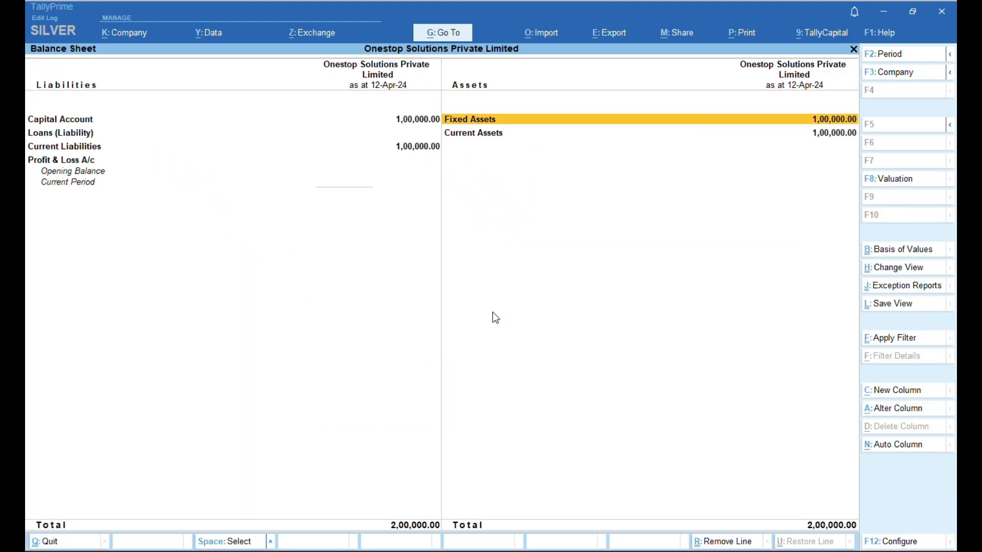
- Drill into Fixed Assets on the Balance Sheet, then close it
{"action": "key", "text": "Return"}
{"action": "key", "text": "Escape"}
{"action": "key", "text": "Escape"}
{"action": "key", "text": "Home"}
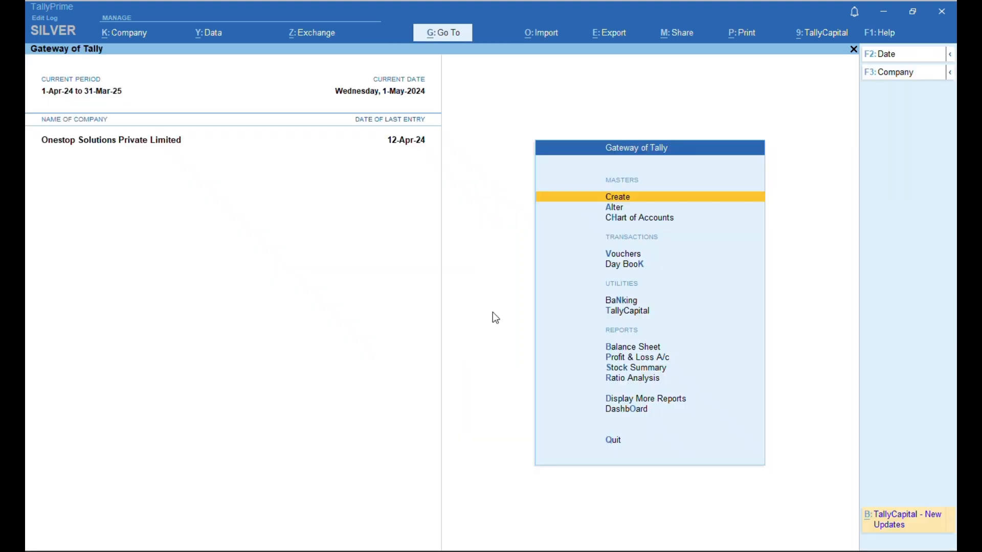
- View April in the Sales Register and start a new voucher with Alt+A
{"action": "key", "text": "d"}
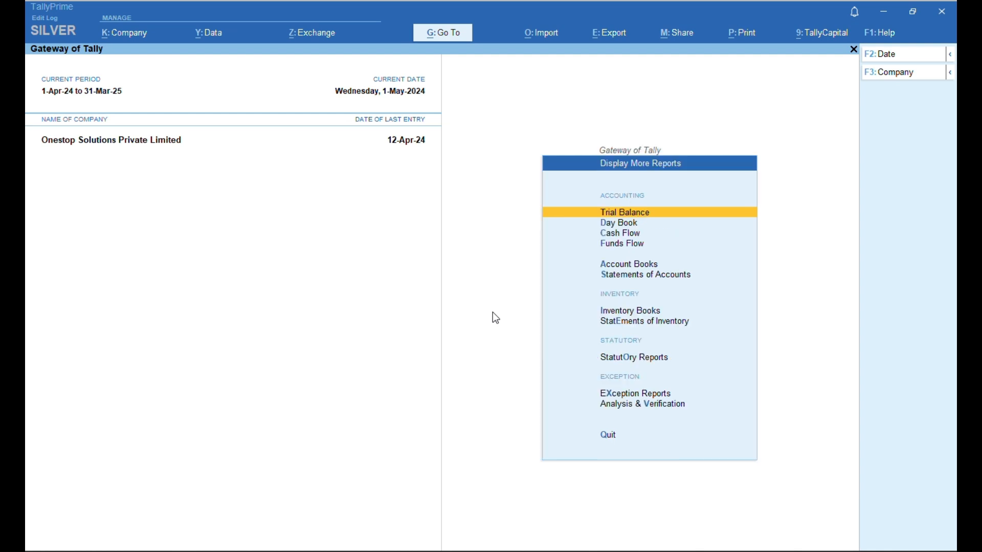
{"action": "key", "text": "a"}
{"action": "key", "text": "s"}
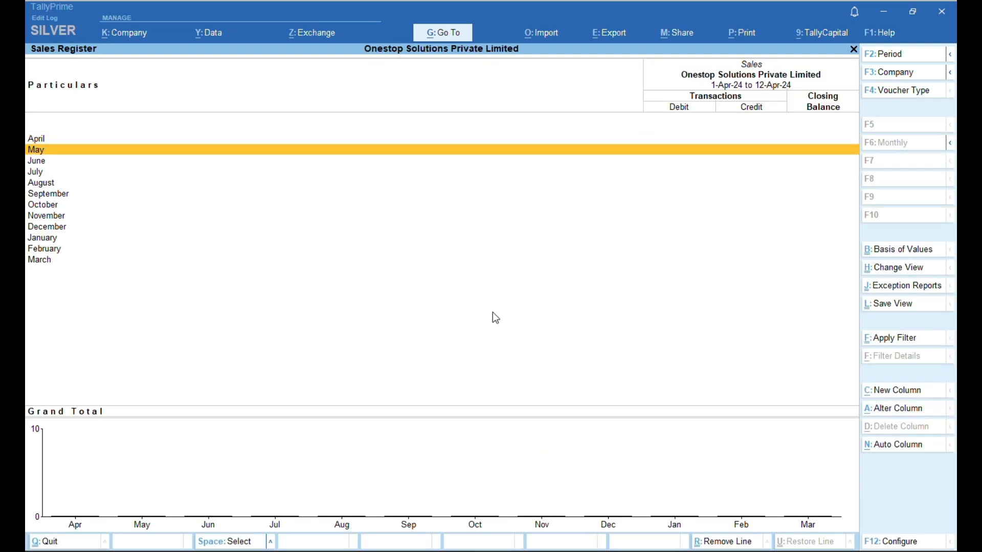
{"action": "key", "text": "Up"}
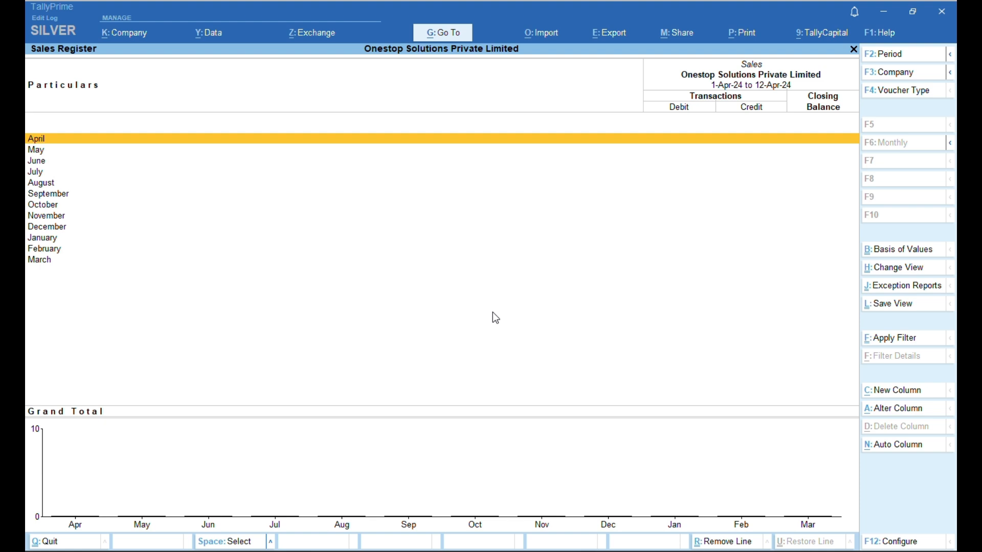
{"action": "key", "text": "Return"}
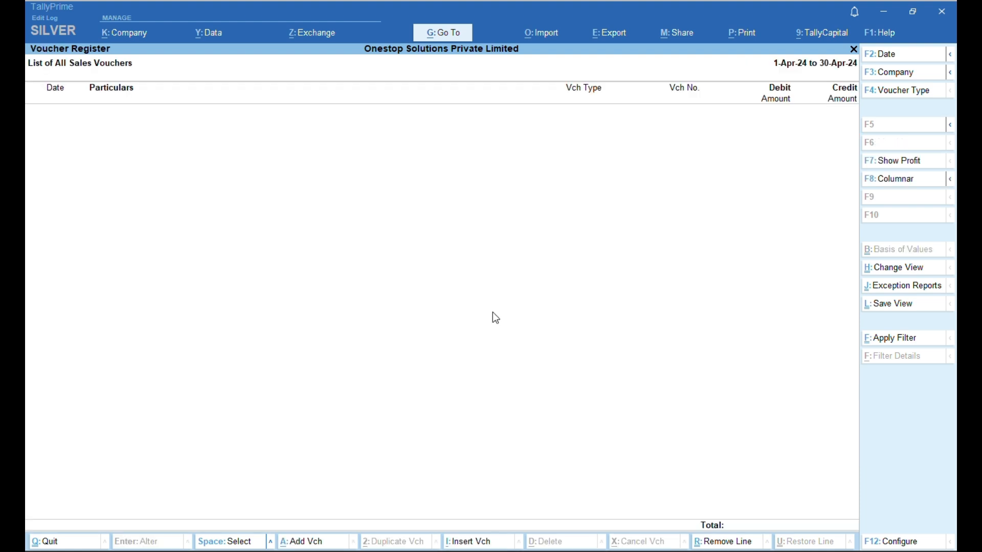
{"action": "key", "text": "alt"}
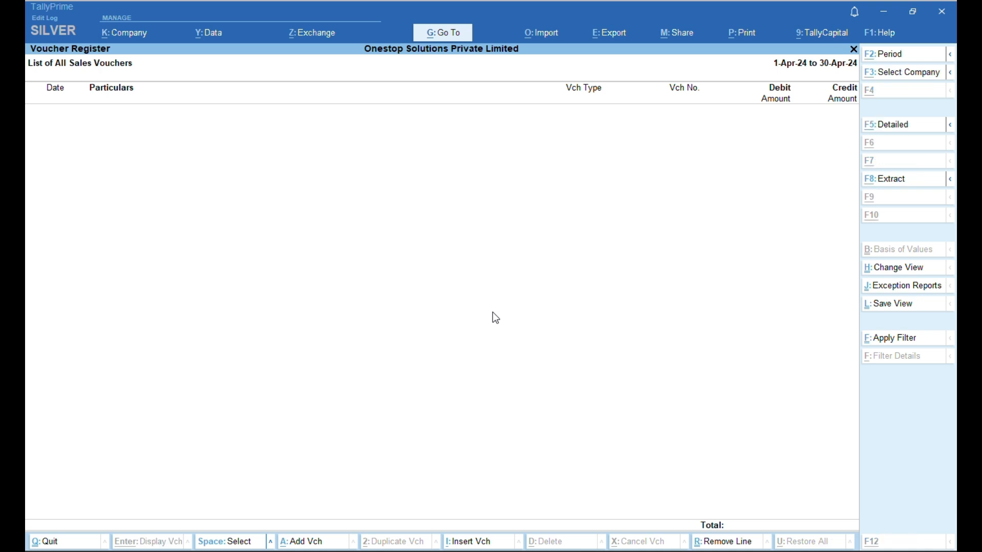
{"action": "key", "text": "alt+a"}
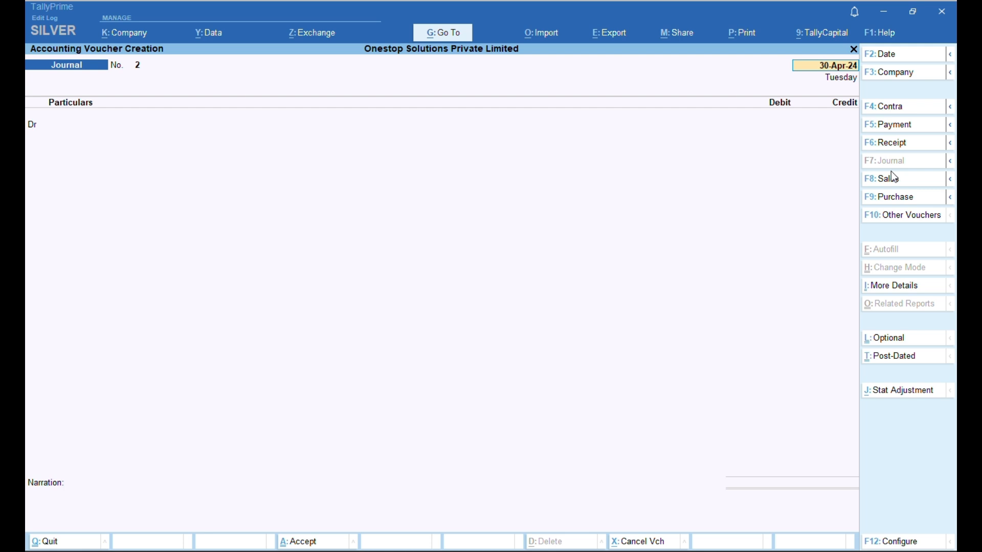
- Switch to a Sales voucher dated 13-Apr-24
{"action": "key", "text": "F6"}
{"action": "key", "text": "F7"}
{"action": "key", "text": "F8"}
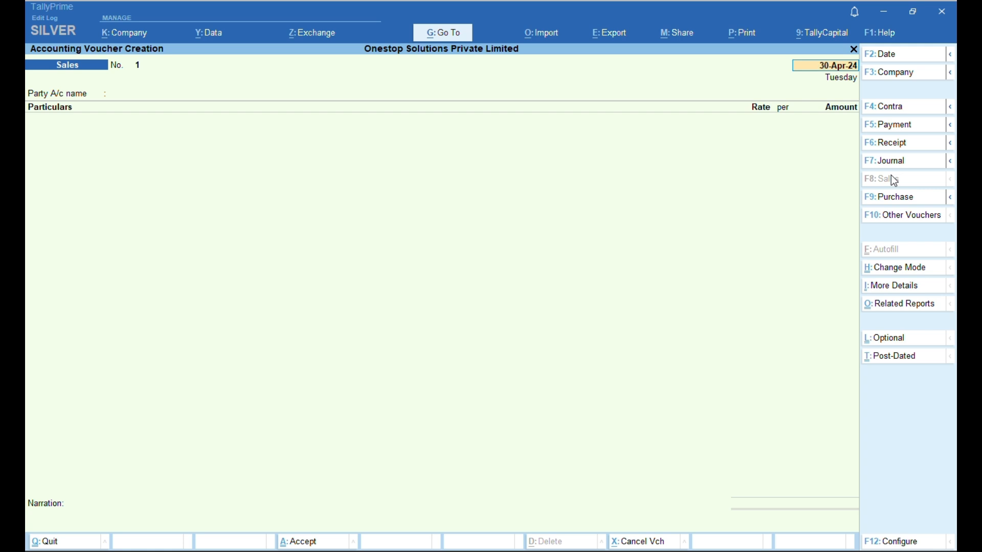
{"action": "type", "text": "13-04-2024"}
{"action": "key", "text": "Return"}
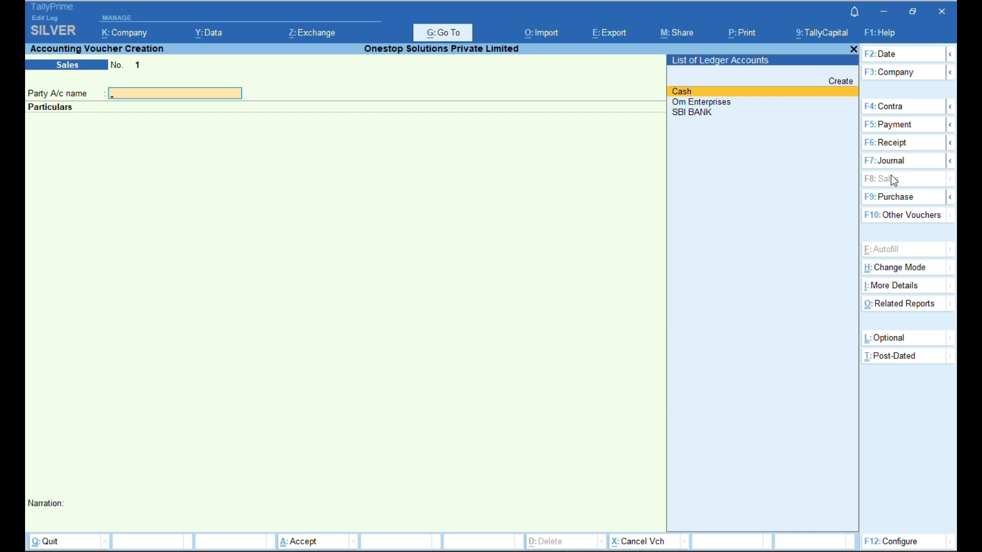
- Set Accounting Invoice mode and create a new party ledger from Party A/c name
{"action": "key", "text": "ctrl+h"}
{"action": "key", "text": "Up"}
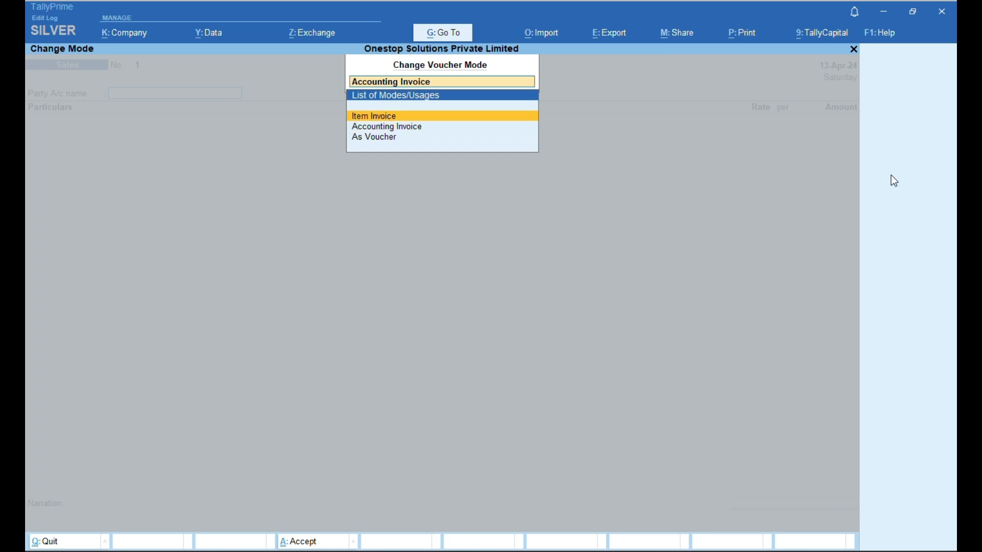
{"action": "key", "text": "Down"}
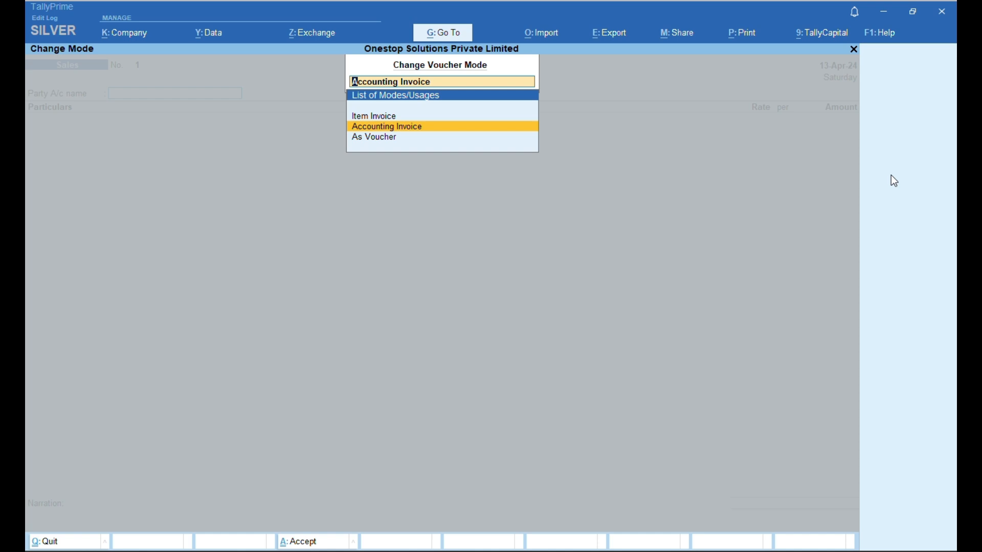
{"action": "key", "text": "Return"}
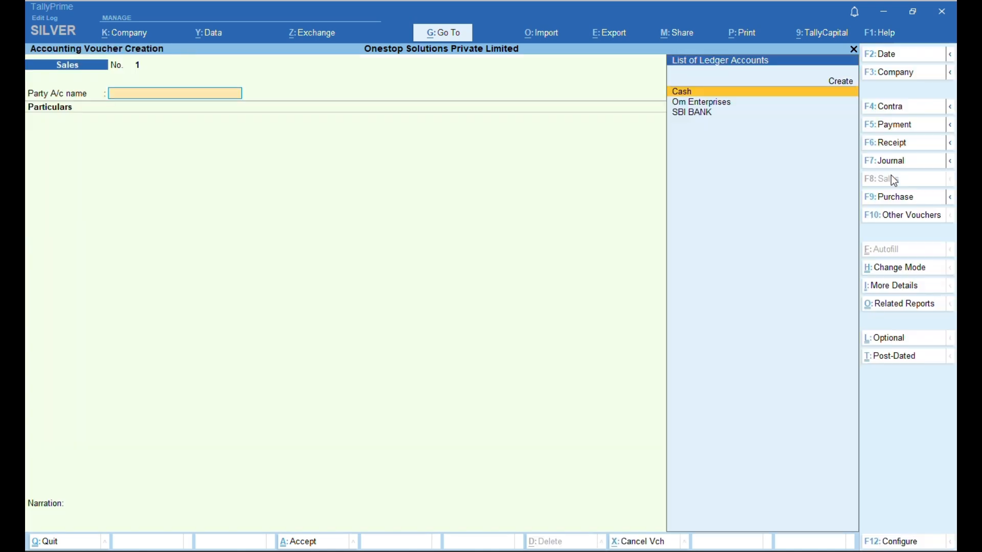
{"action": "key", "text": "Down"}
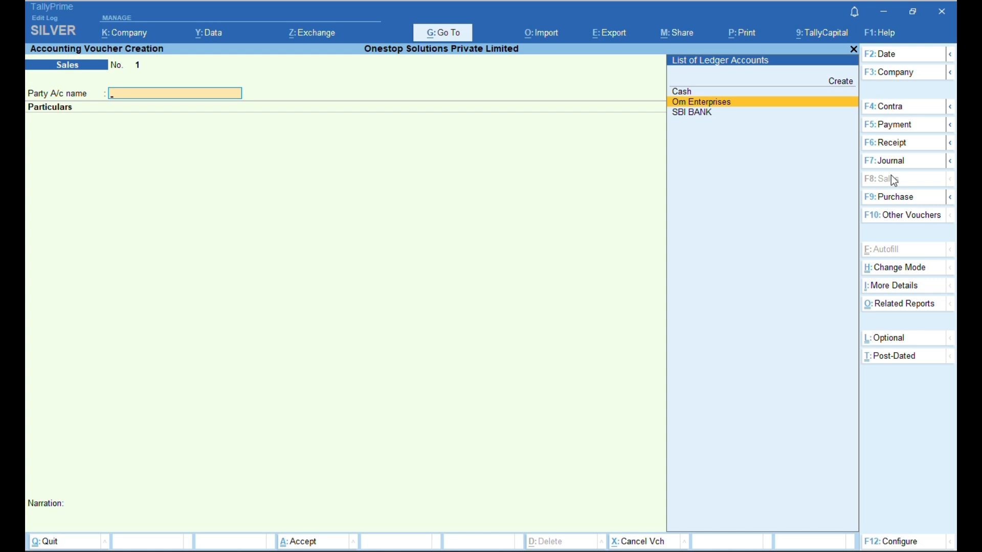
{"action": "key", "text": "Up"}
{"action": "key", "text": "Up"}
{"action": "key", "text": "Return"}
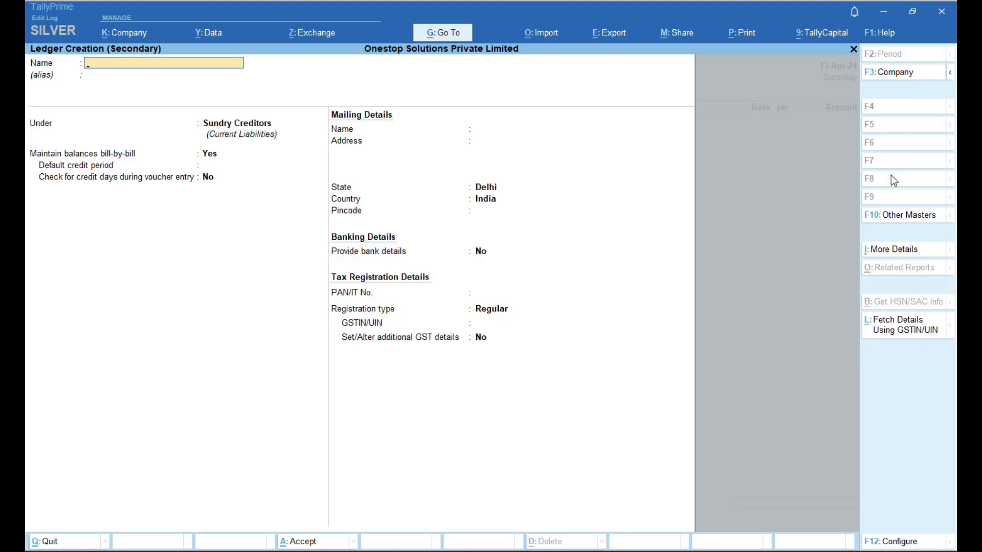
- Create and save the ledger 'Proindia Private Limited' under Sundry Debtors
{"action": "type", "text": "Proindia Private Limited"}
{"action": "key", "text": "Return"}
{"action": "key", "text": "Return"}
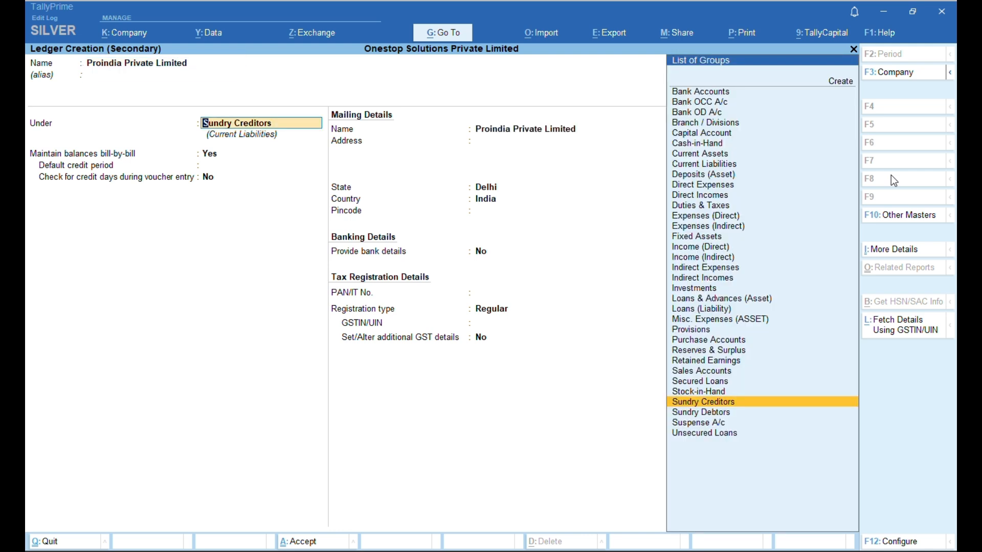
{"action": "type", "text": "Sun"}
{"action": "key", "text": "Down"}
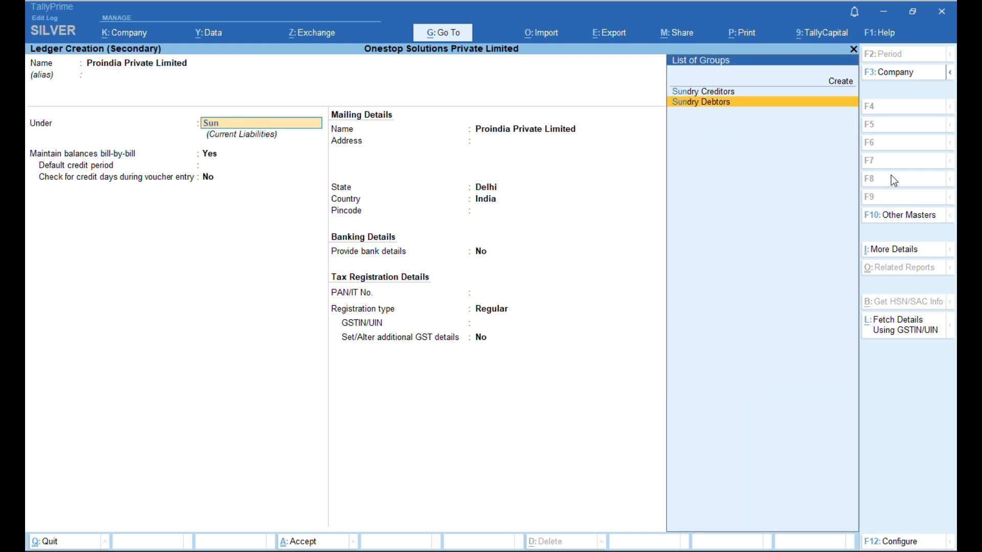
{"action": "key", "text": "Return"}
{"action": "key", "text": "Return"}
{"action": "key", "text": "Return"}
{"action": "key", "text": "Return"}
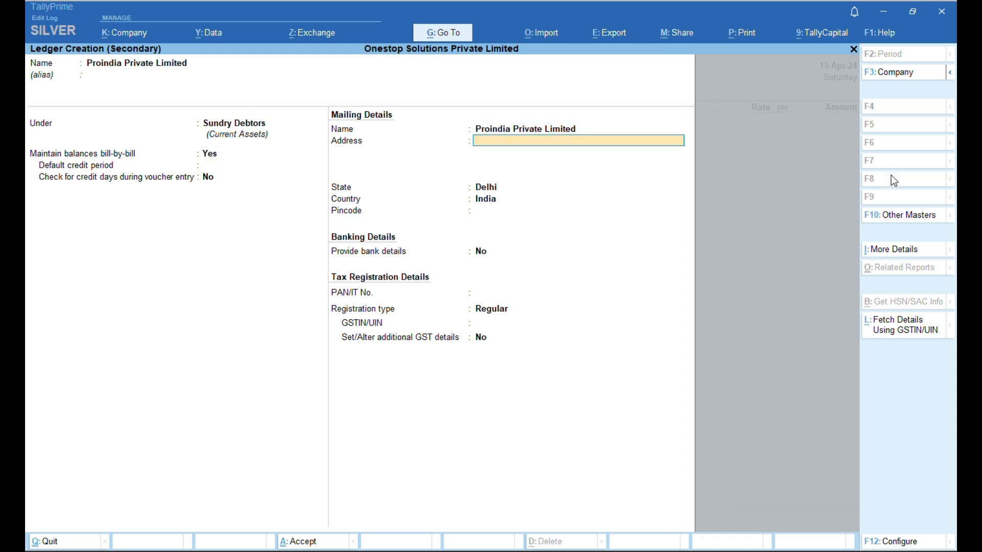
{"action": "key", "text": "Return"}
{"action": "key", "text": "Return"}
{"action": "key", "text": "Return"}
{"action": "key", "text": "Return"}
{"action": "key", "text": "Return"}
{"action": "key", "text": "Return"}
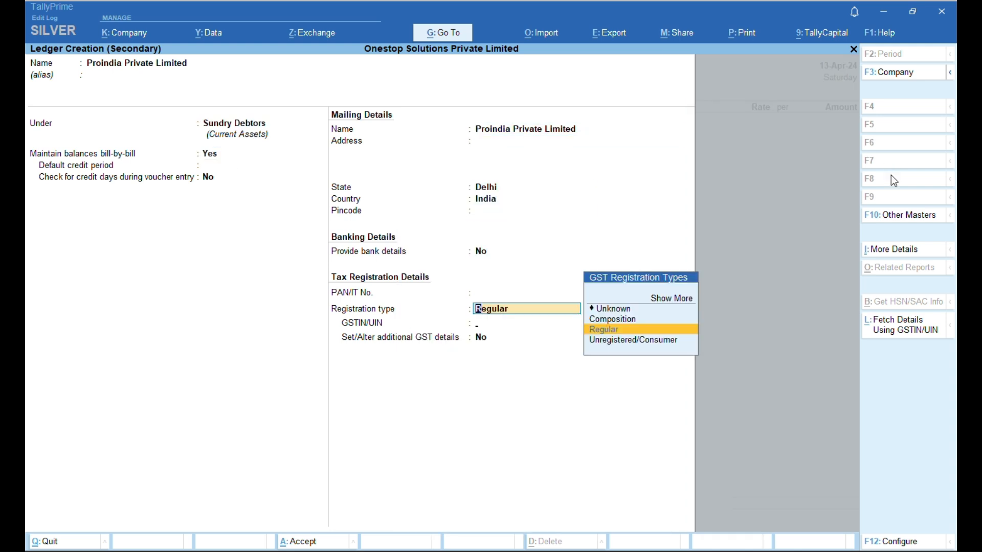
{"action": "key", "text": "Return"}
{"action": "key", "text": "Return"}
{"action": "key", "text": "Return"}
{"action": "key", "text": "ctrl"}
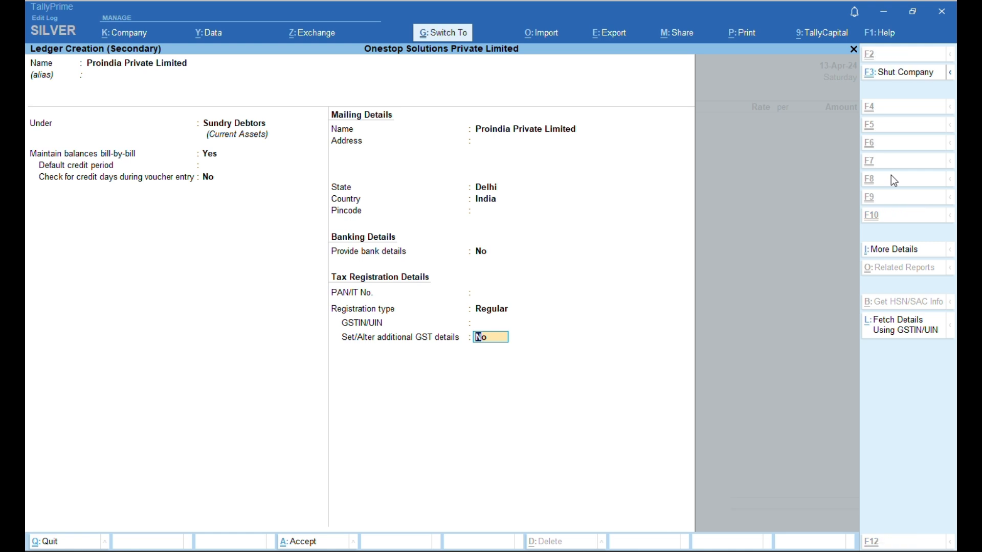
{"action": "key", "text": "ctrl+a"}
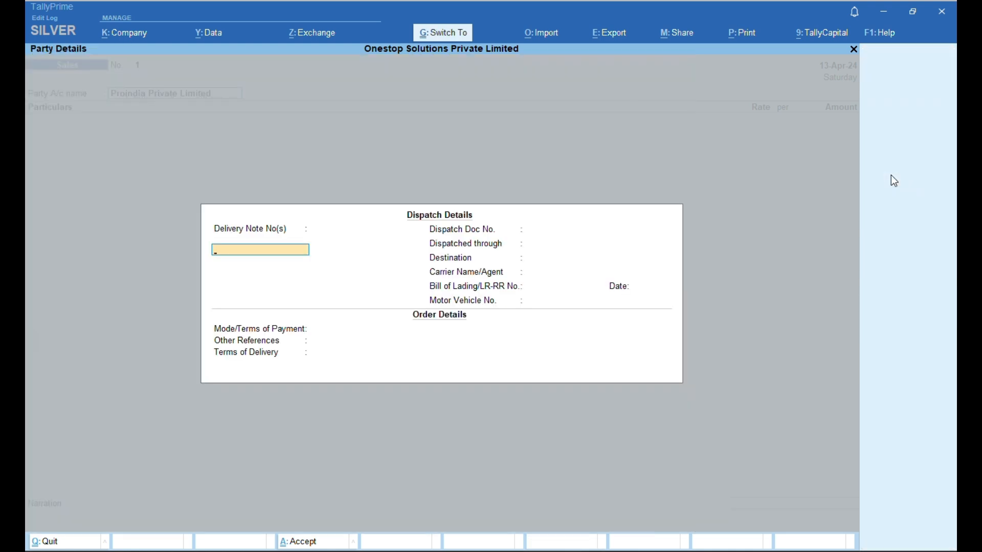
- Skip the Dispatch and Party Details screens to return to the voucher
{"action": "key", "text": "ctrl+a"}
{"action": "key", "text": "Return"}
{"action": "key", "text": "ctrl+a"}
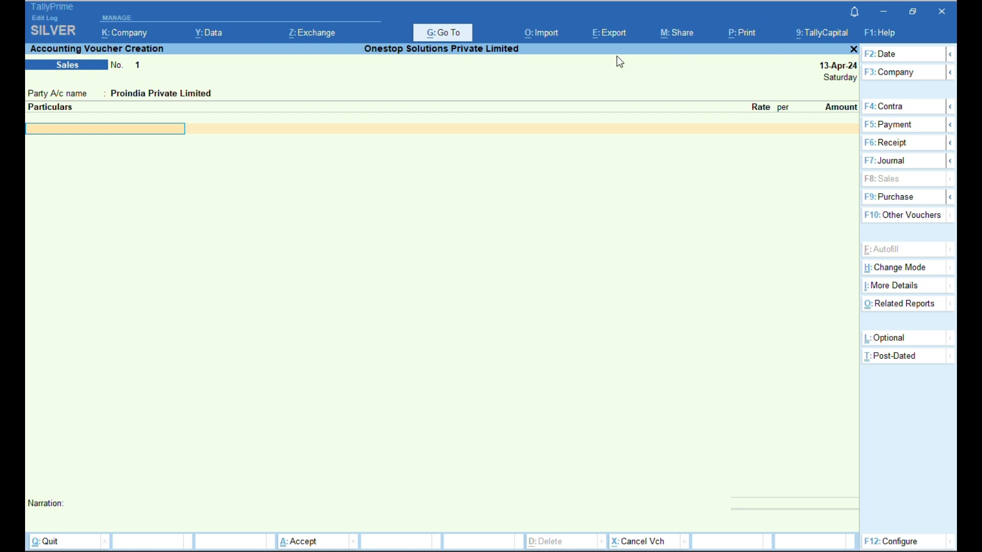
- Create a new ledger 'Legal Services' under Sales Accounts from the Particulars row
{"action": "left_click", "coordinate": [430, 32]}
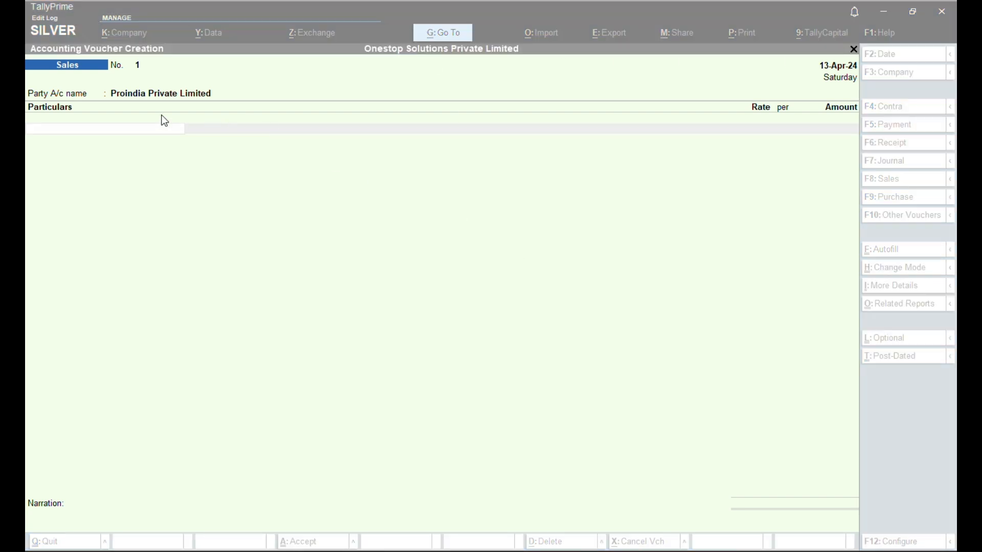
{"action": "left_click", "coordinate": [153, 128]}
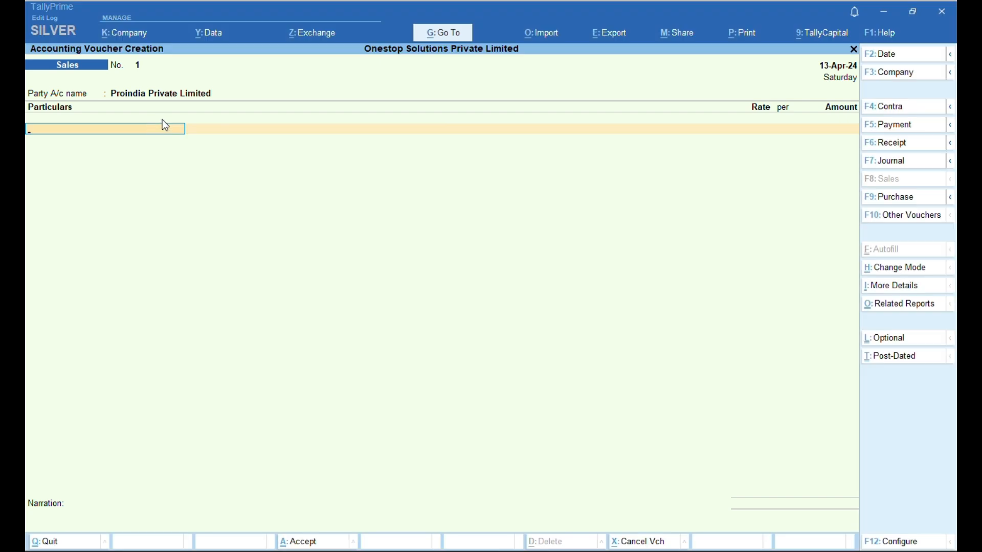
{"action": "key", "text": "alt+c"}
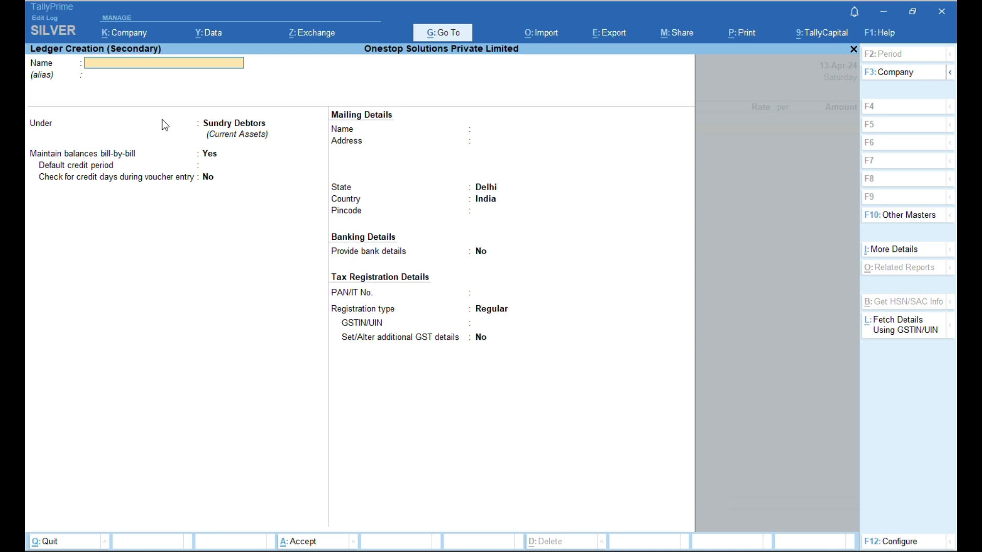
{"action": "type", "text": "Legal Services"}
{"action": "key", "text": "Return"}
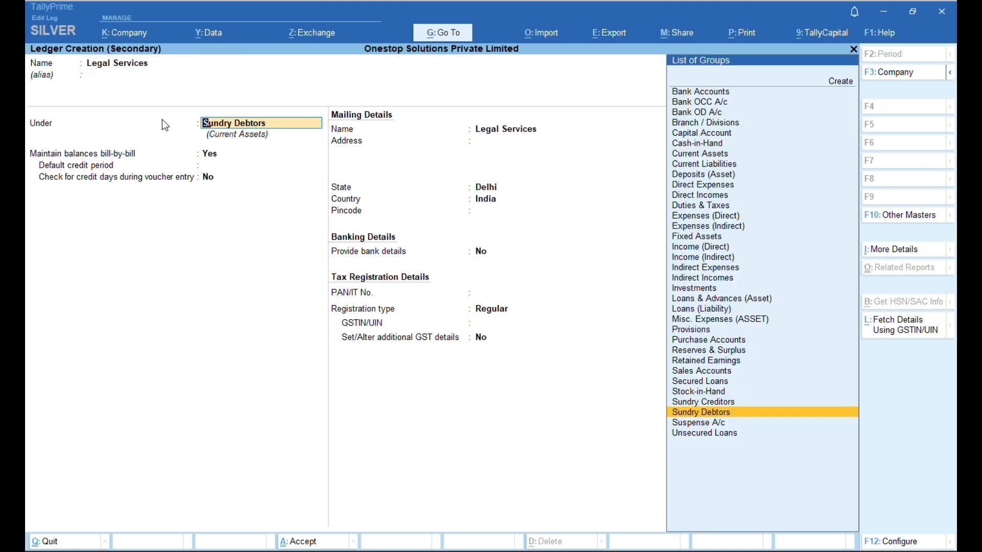
{"action": "type", "text": "Sales"}
{"action": "key", "text": "Return"}
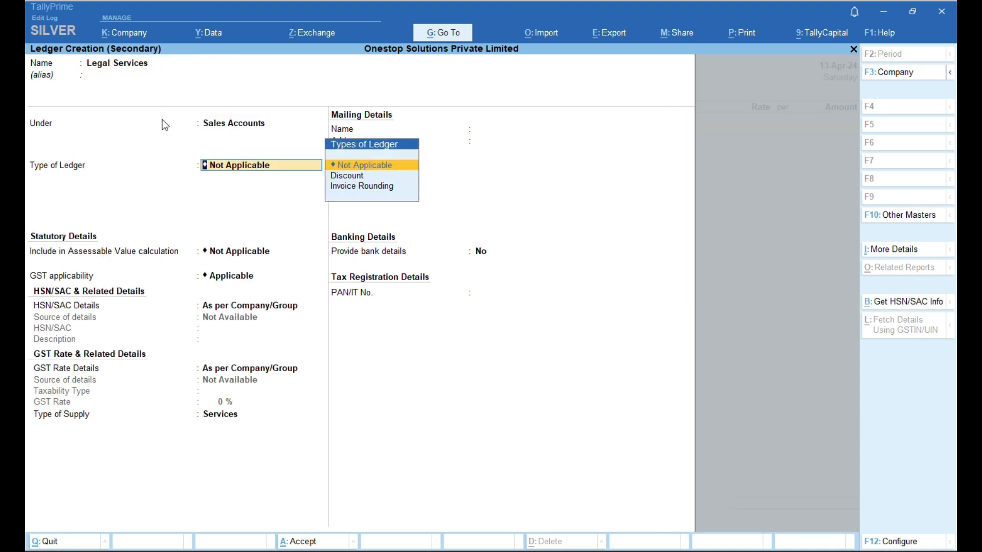
- Make Legal Services an Invoice Rounding ledger with Normal Rounding and save it
{"action": "key", "text": "Down"}
{"action": "key", "text": "Down"}
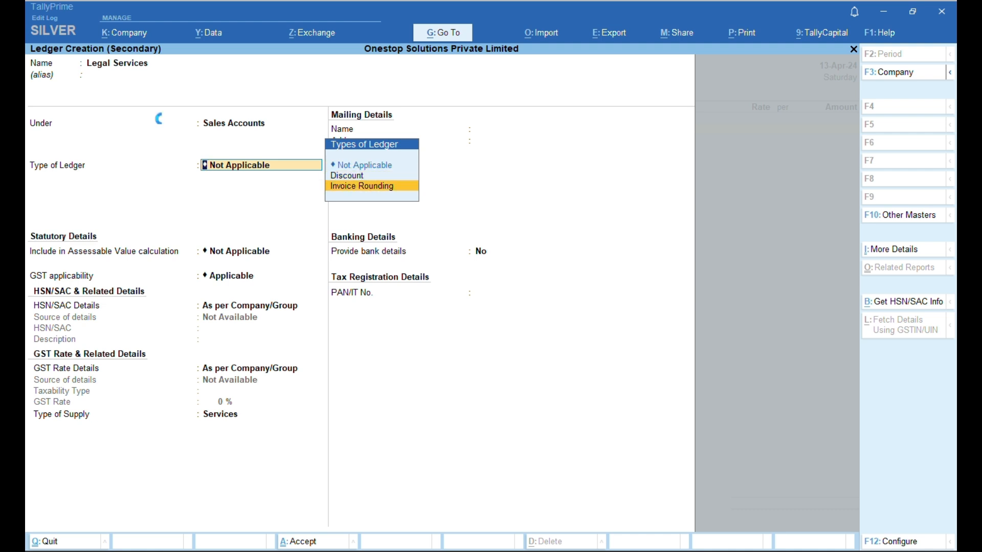
{"action": "key", "text": "Return"}
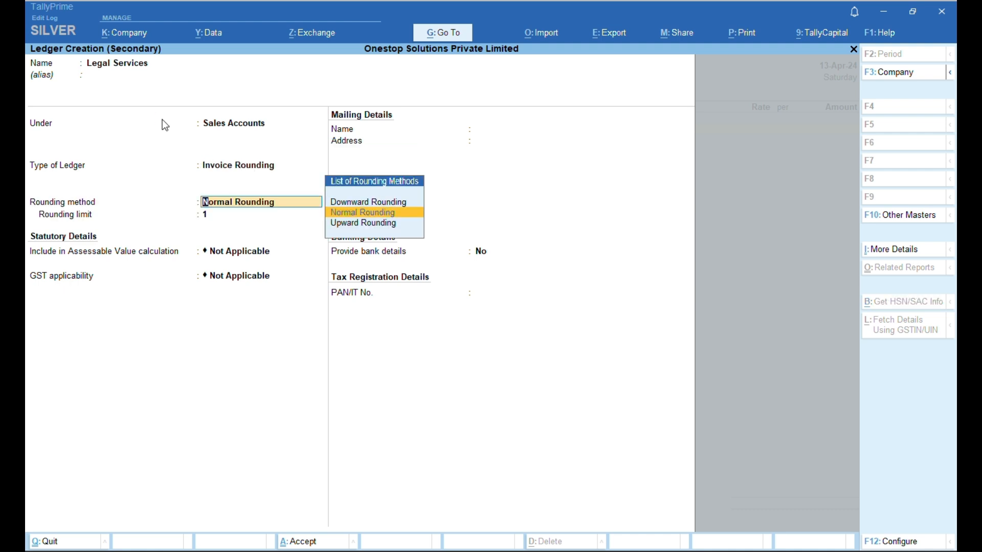
{"action": "key", "text": "Return"}
{"action": "key", "text": "Return"}
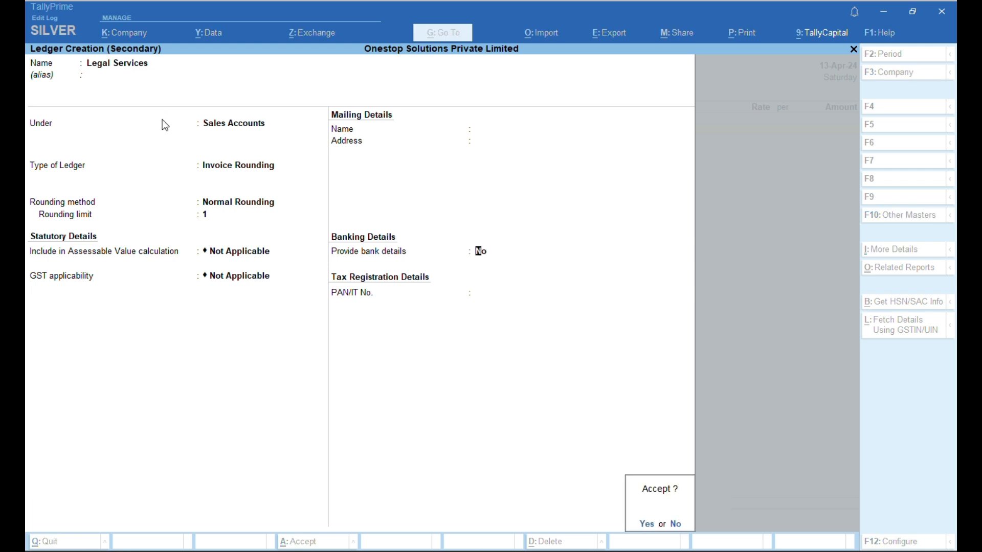
{"action": "key", "text": "Escape"}
{"action": "key", "text": "BackSpace"}
{"action": "key", "text": "Return"}
{"action": "key", "text": "Return"}
{"action": "key", "text": "Escape"}
{"action": "key", "text": "BackSpace"}
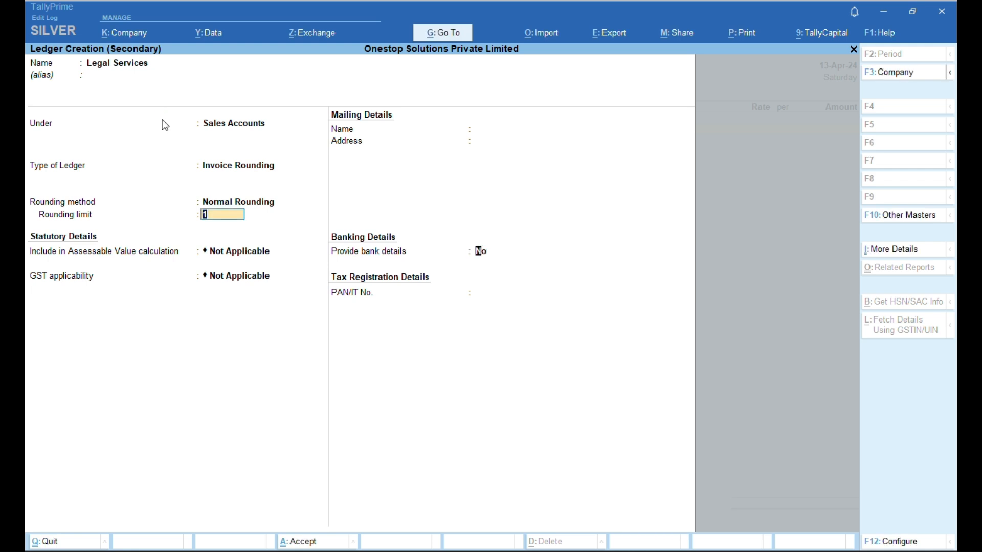
{"action": "key", "text": "Return"}
{"action": "key", "text": "Return"}
{"action": "key", "text": "Return"}
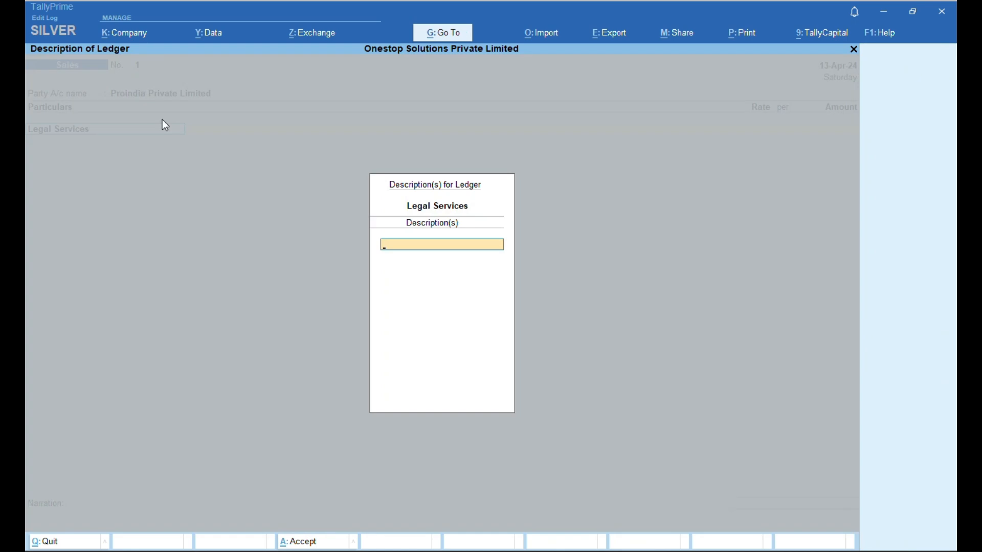
{"action": "key", "text": "Return"}
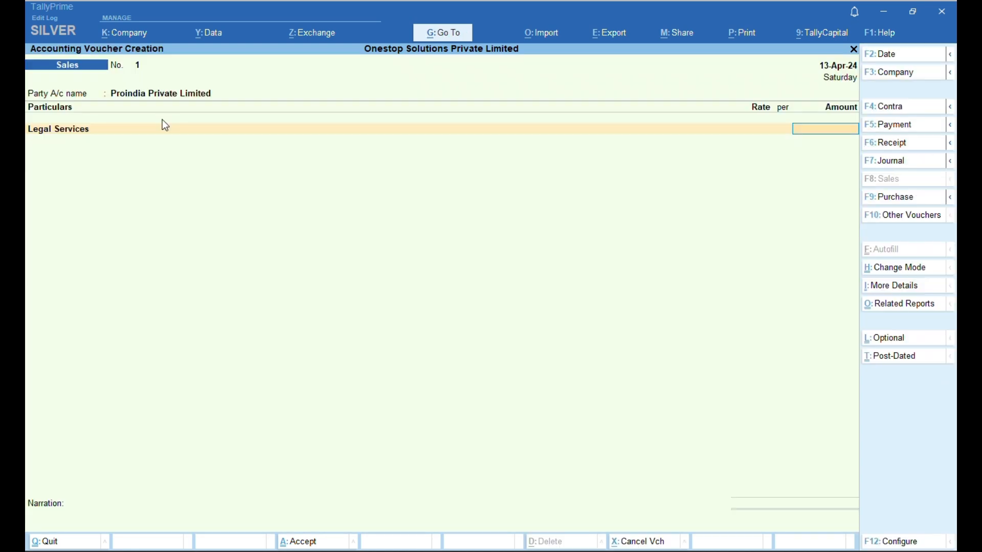
- Enter 2,00,000 against Legal Services and begin another new ledger
{"action": "type", "text": "200000"}
{"action": "key", "text": "Return"}
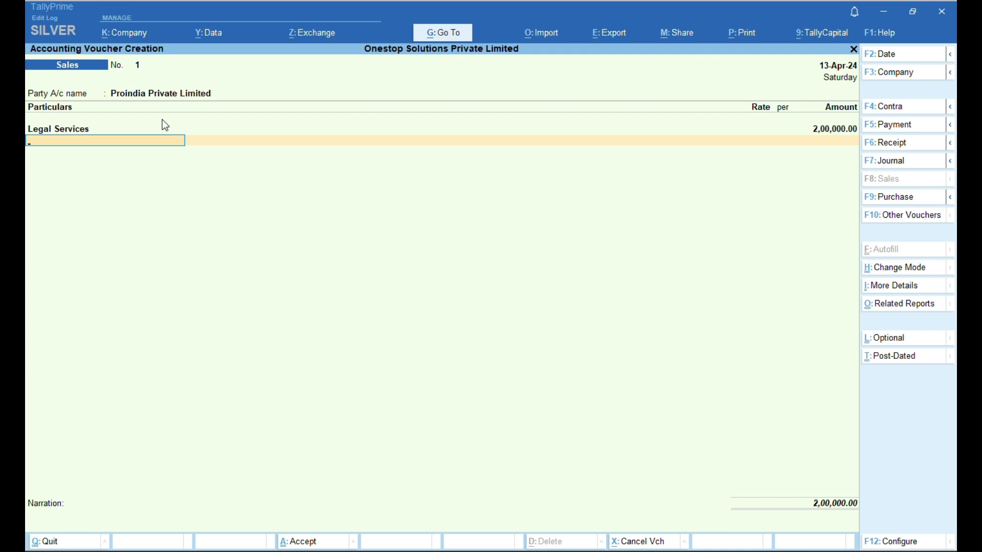
{"action": "key", "text": "alt+c"}
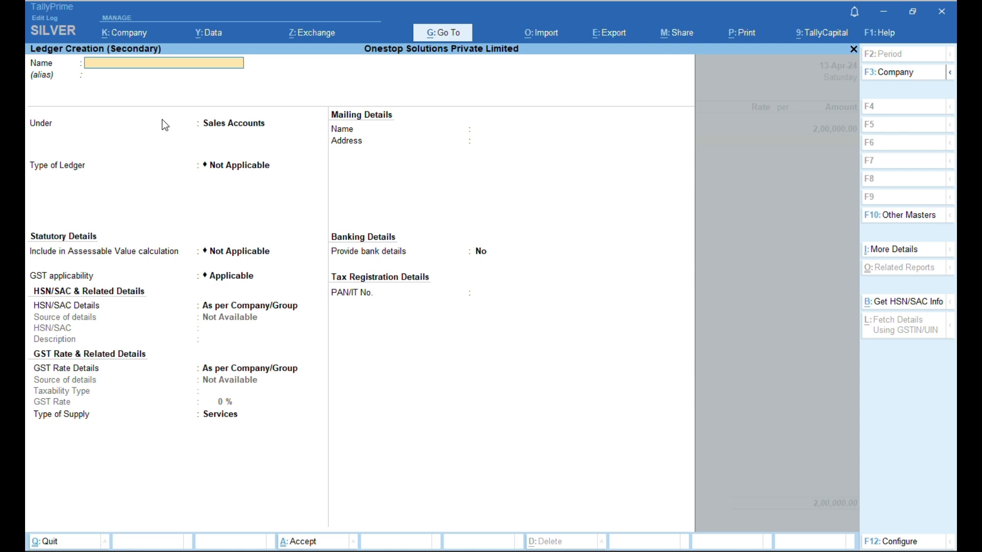
- Name the new ledger 'Ouput IGST'
{"action": "type", "text": "Ouput"}
{"action": "type", "text": " IF"}
{"action": "key", "text": "BackSpace"}
{"action": "type", "text": "GSAT"}
{"action": "key", "text": "BackSpace"}
{"action": "key", "text": "BackSpace"}
{"action": "type", "text": "T"}
{"action": "key", "text": "Return"}
- Place Ouput IGST under Duties & Taxes as GST at 18% and save it
{"action": "key", "text": "Return"}
{"action": "type", "text": "DU"}
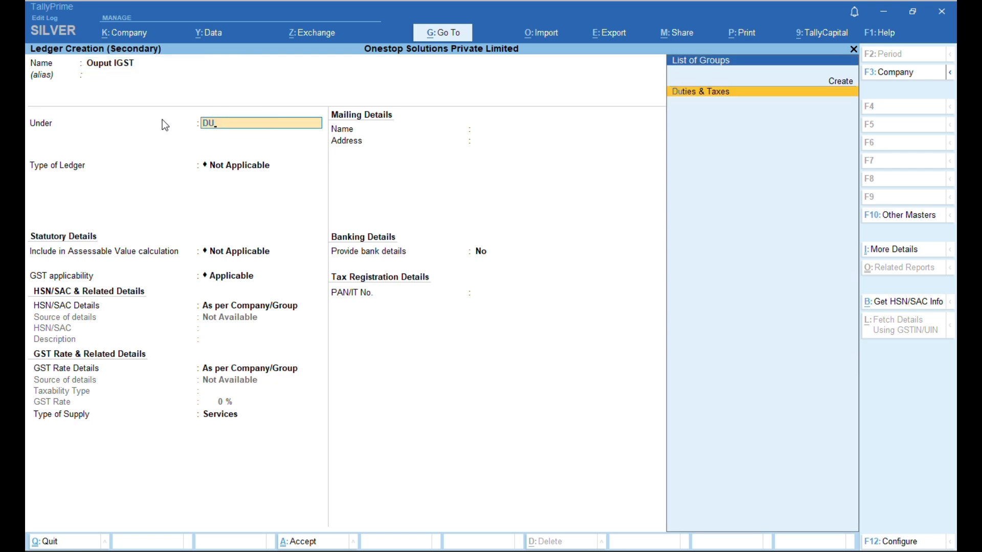
{"action": "key", "text": "Return"}
{"action": "key", "text": "Up"}
{"action": "key", "text": "Return"}
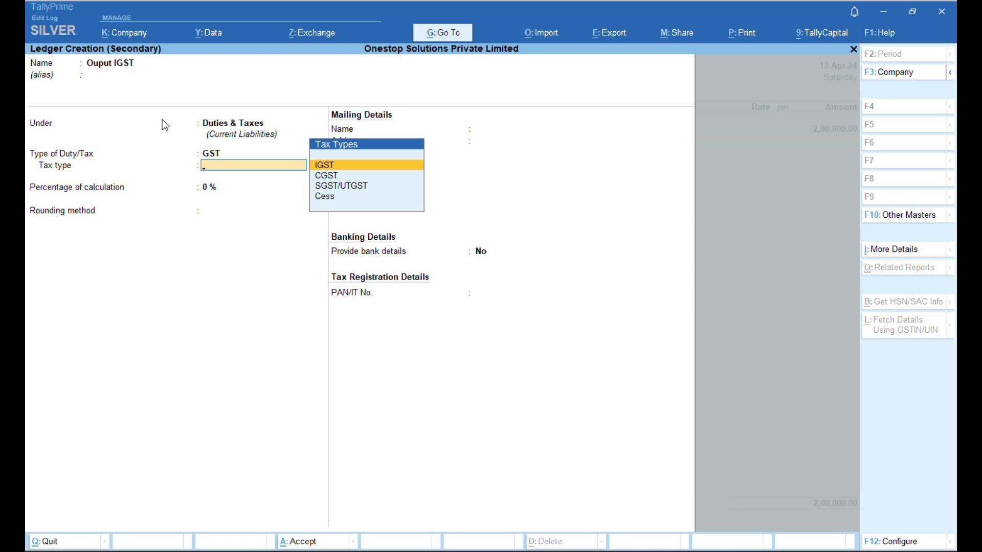
{"action": "key", "text": "Return"}
{"action": "type", "text": "18%"}
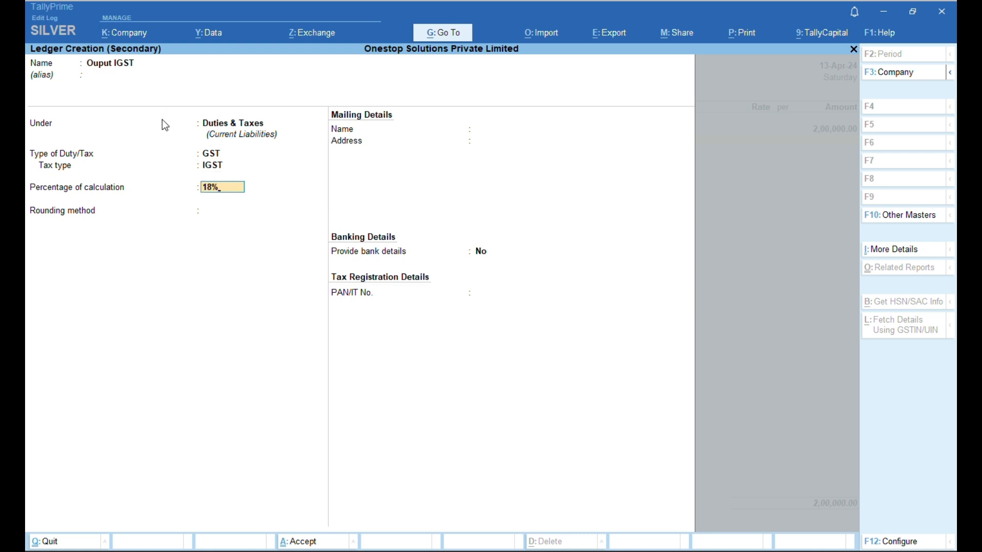
{"action": "key", "text": "ctrl+a"}
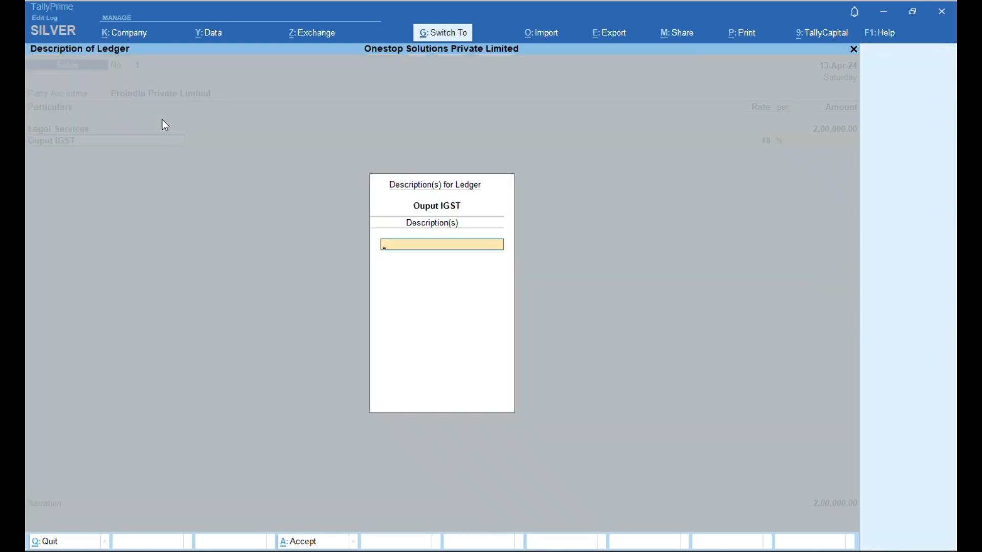
{"action": "key", "text": "Return"}
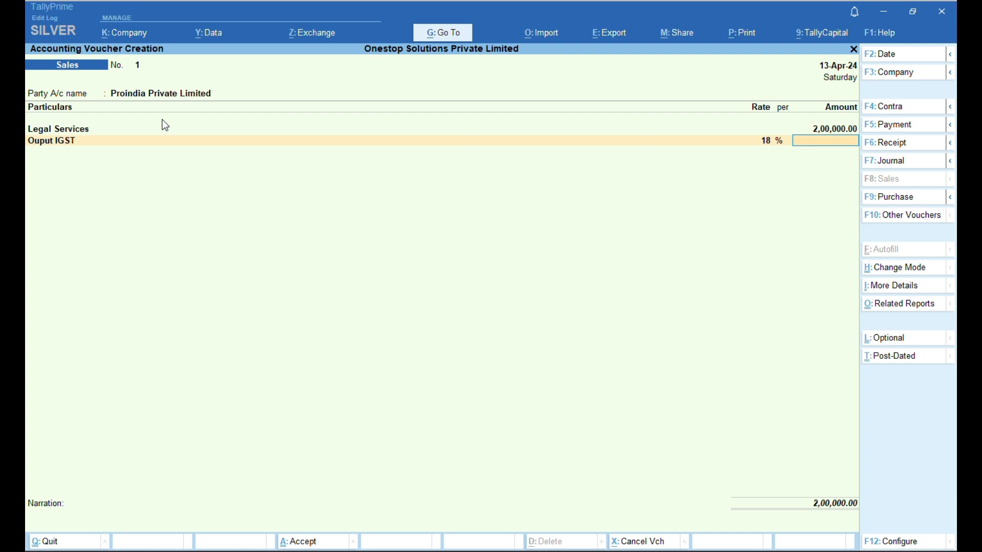
- Charge 36,000 IGST, bringing the invoice total to 2,36,000
{"action": "type", "text": "36000"}
{"action": "key", "text": "Return"}
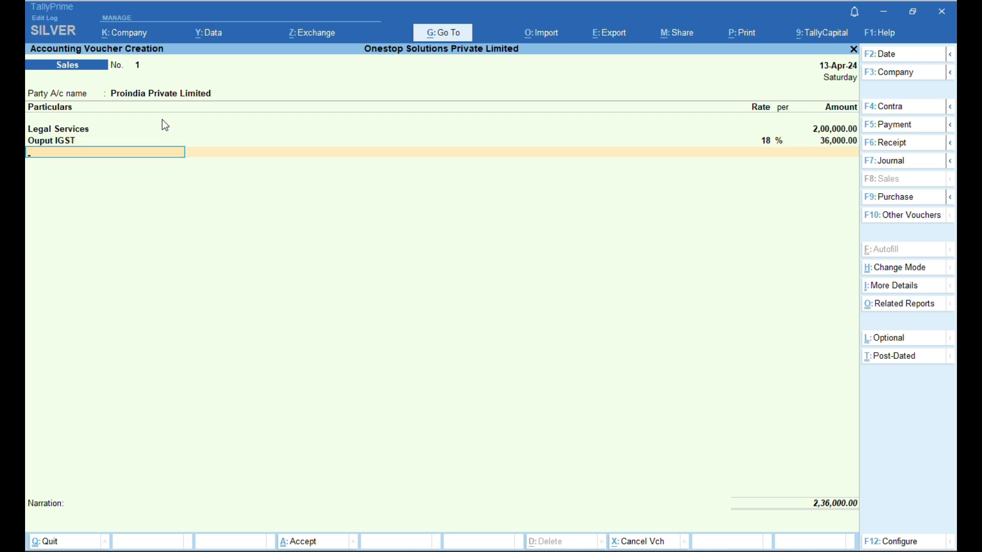
{"action": "key", "text": "Up"}
{"action": "key", "text": "Up"}
{"action": "key", "text": "Up"}
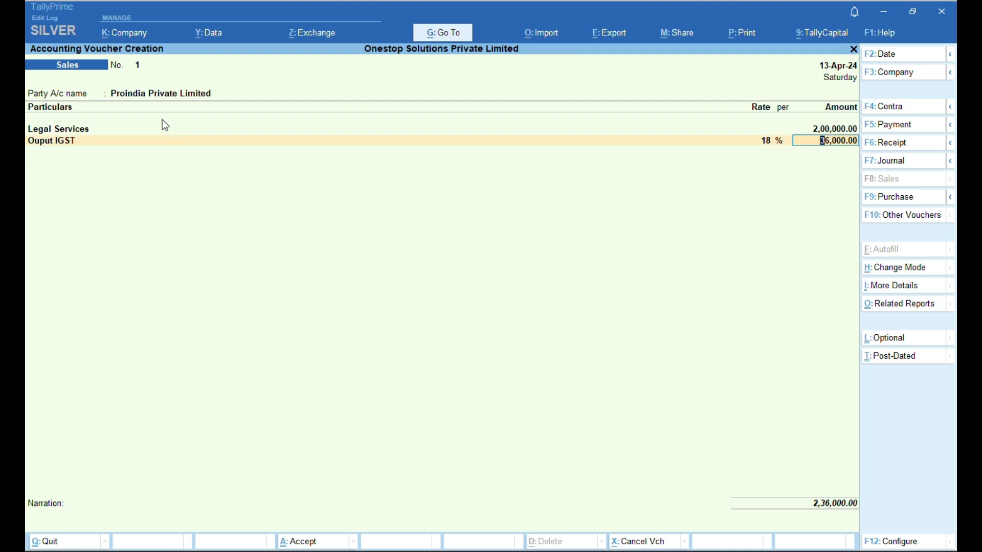
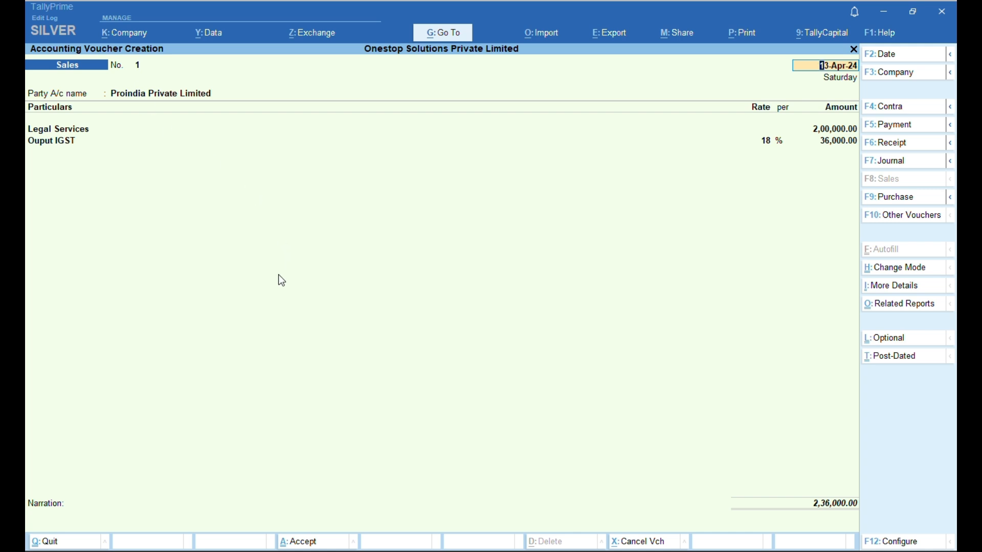
- Accept sales voucher No. 1 for 2,36,000, reopen it from the register, then exit to Gateway
{"action": "key", "text": "ctrl"}
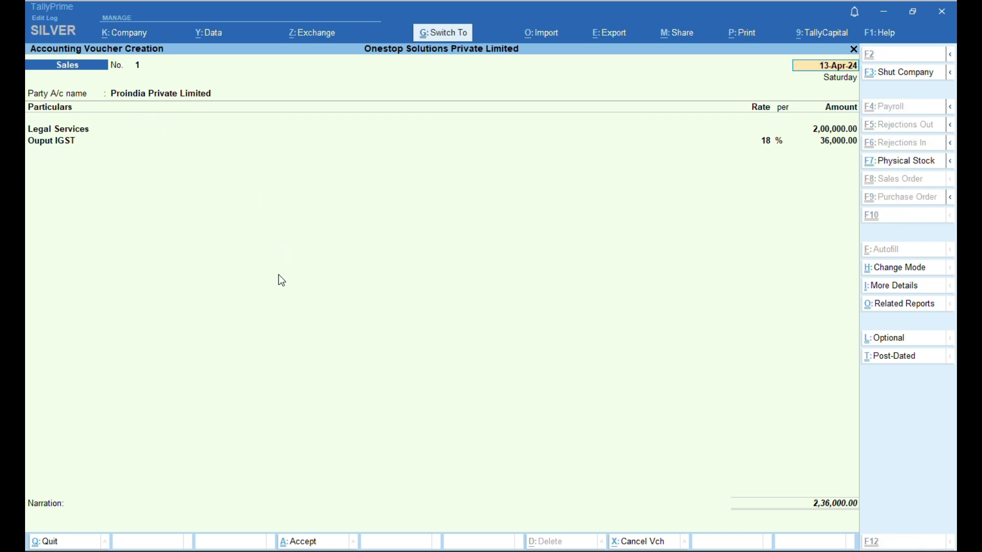
{"action": "key", "text": "ctrl+a"}
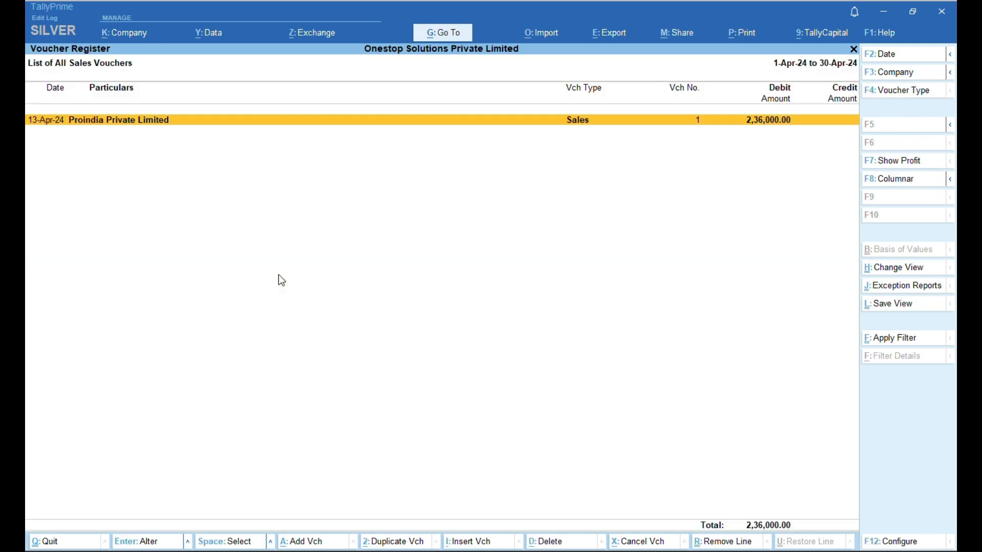
{"action": "key", "text": "Return"}
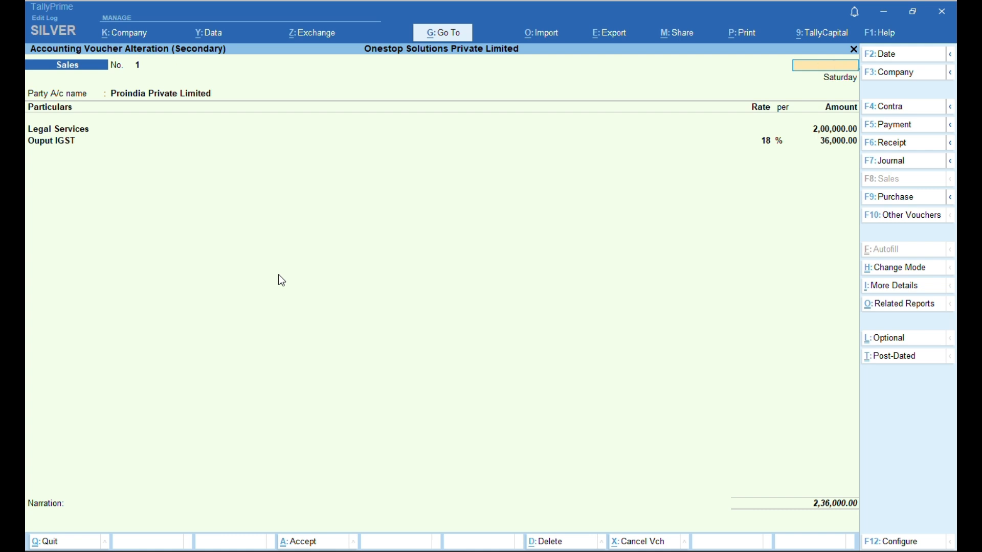
{"action": "key", "text": "Escape"}
{"action": "key", "text": "Escape"}
{"action": "key", "text": "Escape"}
{"action": "key", "text": "Escape"}
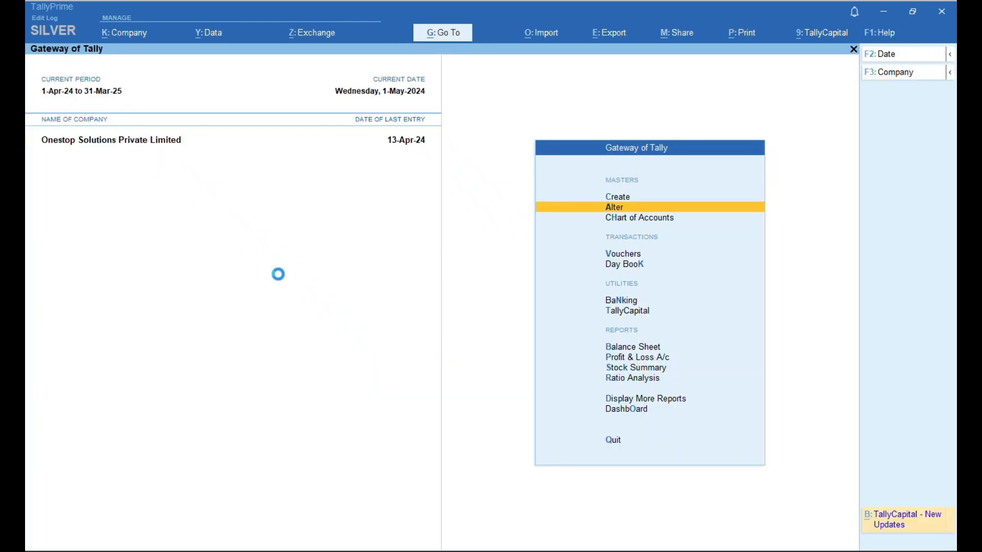
- Open the Sales voucher type for alteration from the masters list
{"action": "key", "text": "Up"}
{"action": "key", "text": "Up"}
{"action": "key", "text": "Up"}
{"action": "key", "text": "Down"}
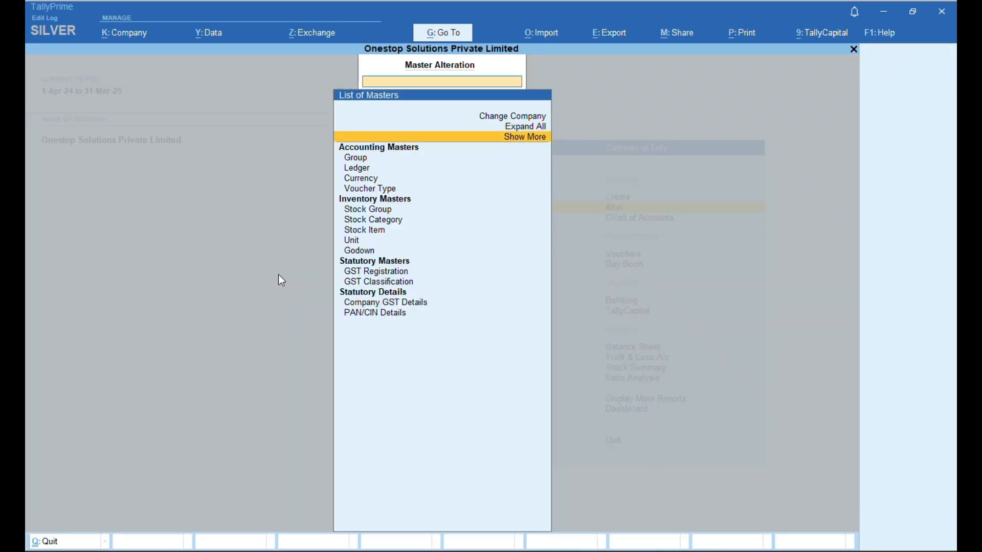
{"action": "key", "text": "Down"}
{"action": "key", "text": "Down"}
{"action": "key", "text": "Down"}
{"action": "key", "text": "Down"}
{"action": "key", "text": "Down"}
{"action": "key", "text": "Down"}
{"action": "key", "text": "Down"}
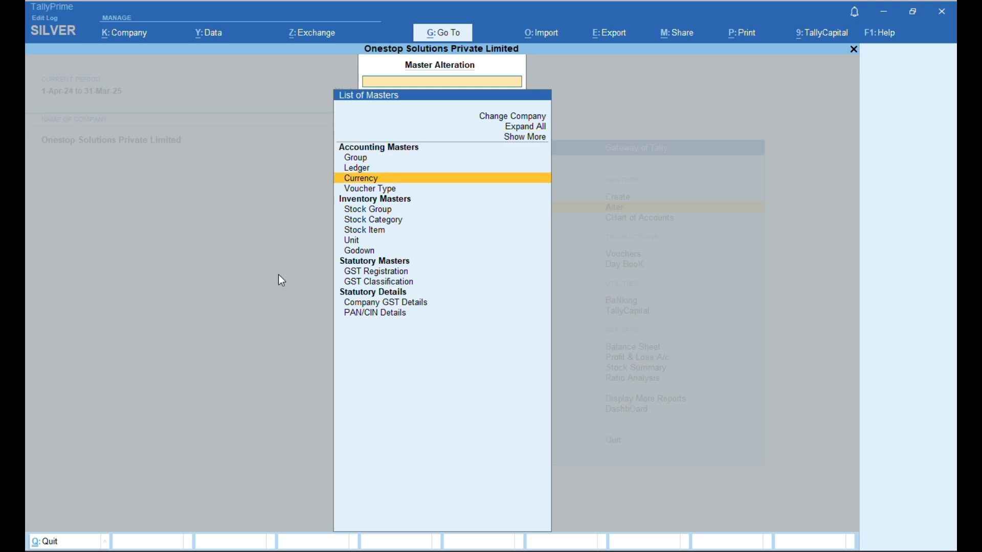
{"action": "key", "text": "Down"}
{"action": "key", "text": "Down"}
{"action": "key", "text": "Down"}
{"action": "key", "text": "Down"}
{"action": "key", "text": "Down"}
{"action": "key", "text": "Down"}
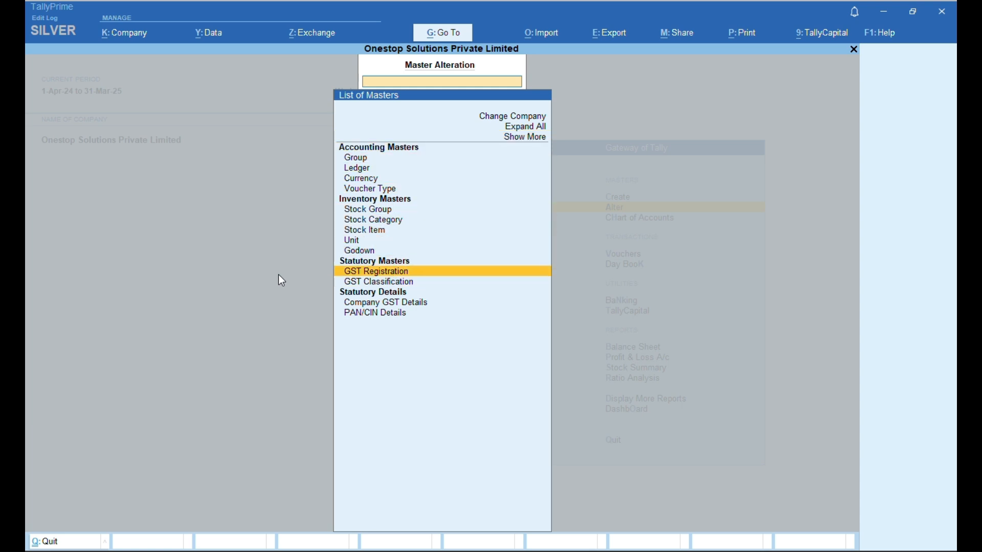
{"action": "key", "text": "Up"}
{"action": "key", "text": "Up"}
{"action": "key", "text": "Up"}
{"action": "key", "text": "Up"}
{"action": "key", "text": "Up"}
{"action": "key", "text": "Up"}
{"action": "key", "text": "Up"}
{"action": "key", "text": "Up"}
{"action": "key", "text": "Up"}
{"action": "key", "text": "Up"}
{"action": "key", "text": "Up"}
{"action": "key", "text": "Up"}
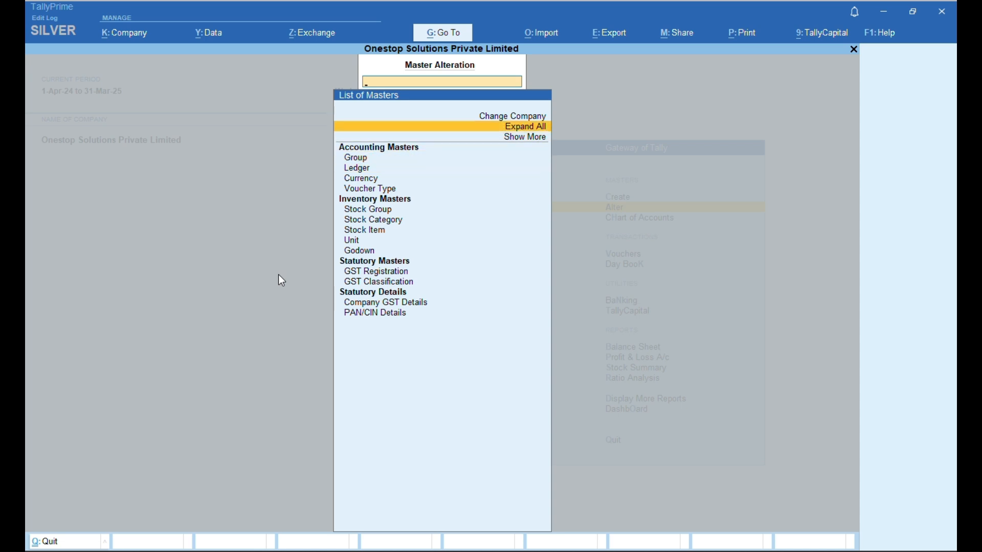
{"action": "key", "text": "Return"}
{"action": "key", "text": "Down"}
{"action": "key", "text": "Down"}
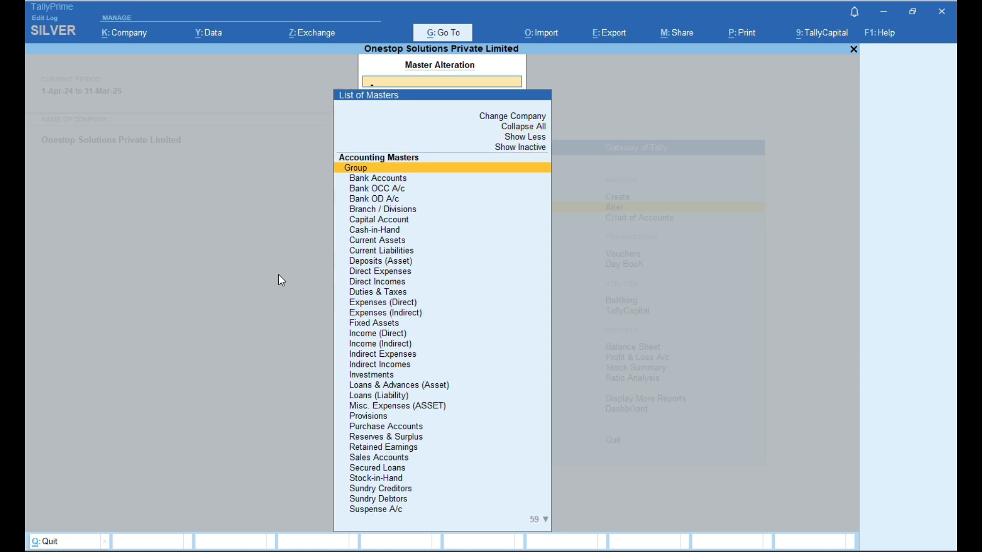
{"action": "type", "text": "SA"}
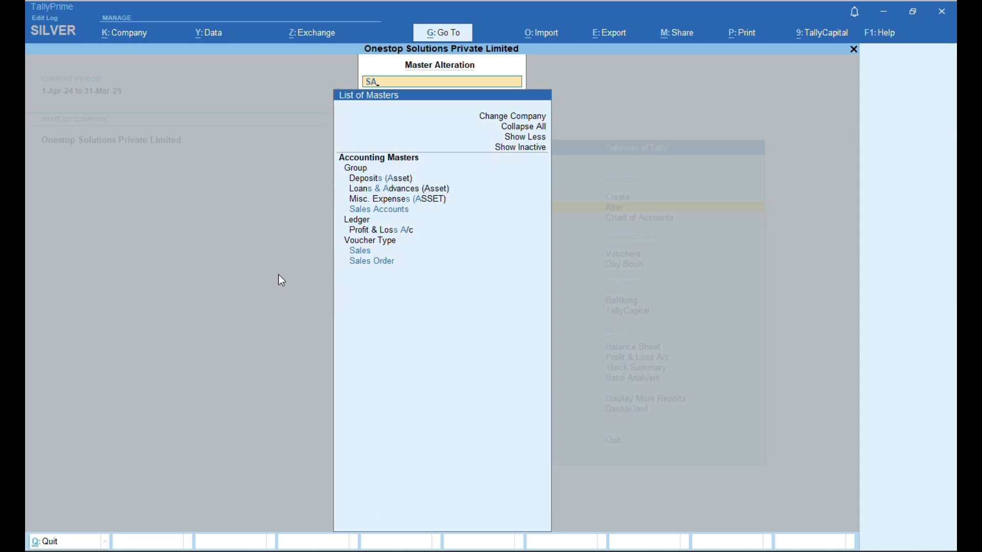
{"action": "key", "text": "Down"}
{"action": "key", "text": "Down"}
{"action": "key", "text": "Down"}
{"action": "key", "text": "Down"}
{"action": "key", "text": "Down"}
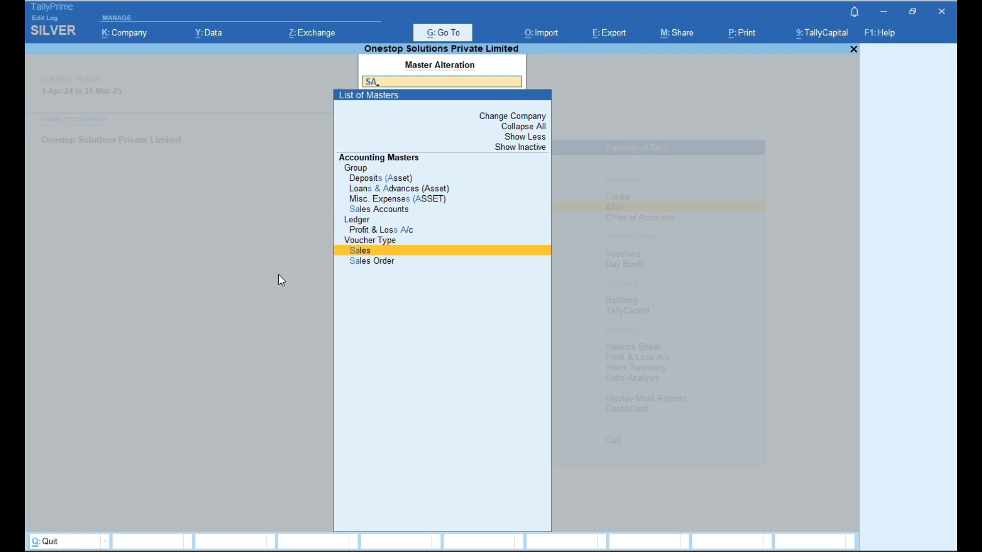
{"action": "key", "text": "Return"}
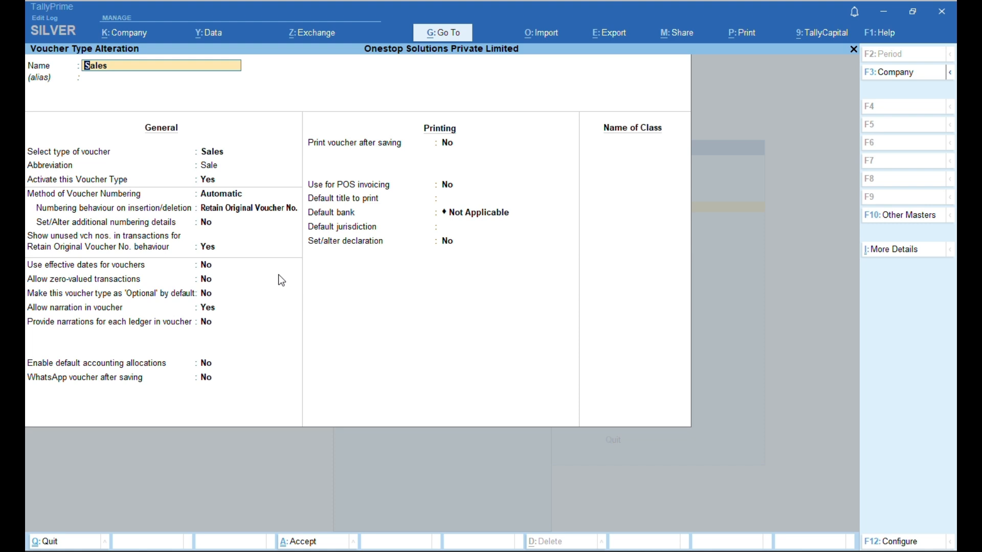
- Try Automatic (Manual Override) as the Sales voucher numbering method
{"action": "key", "text": "Return"}
{"action": "key", "text": "Return"}
{"action": "key", "text": "Return"}
{"action": "key", "text": "Return"}
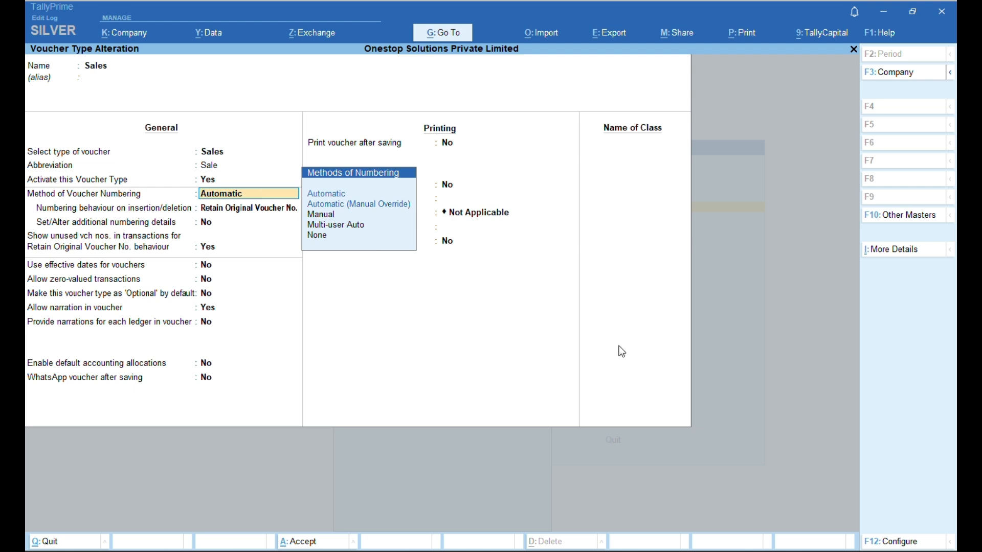
{"action": "type", "text": "a"}
{"action": "key", "text": "BackSpace"}
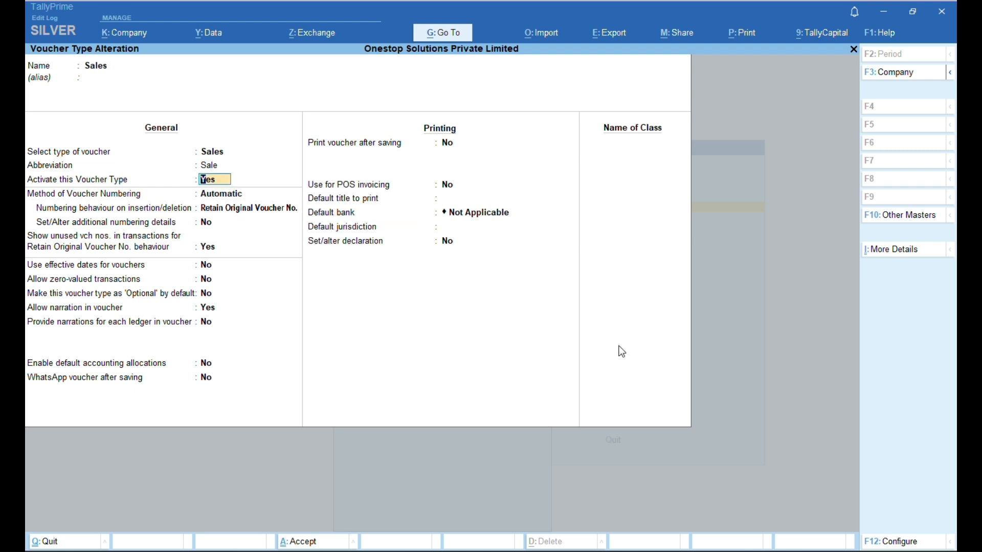
{"action": "key", "text": "Return"}
{"action": "type", "text": "a"}
{"action": "key", "text": "Down"}
{"action": "key", "text": "Down"}
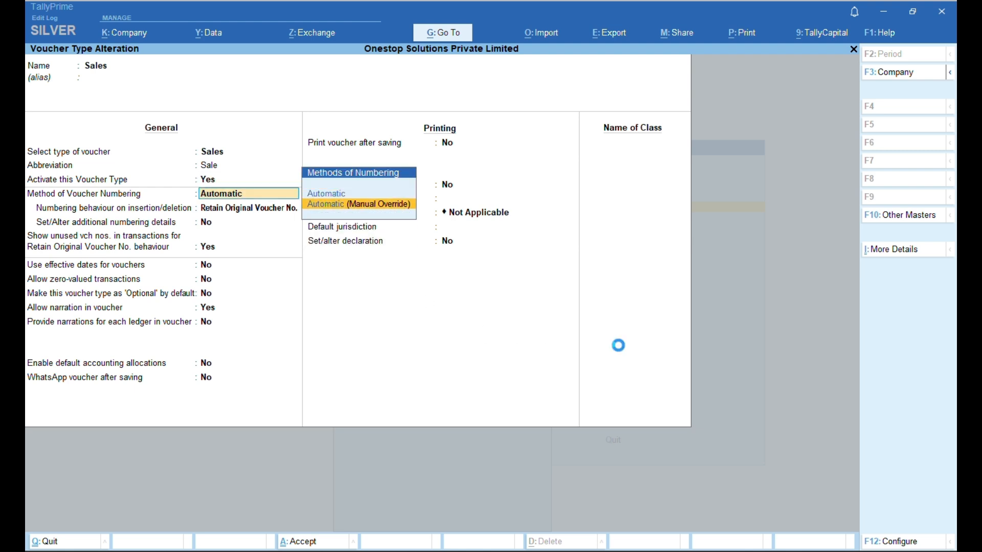
{"action": "key", "text": "Return"}
{"action": "key", "text": "Escape"}
{"action": "key", "text": "Return"}
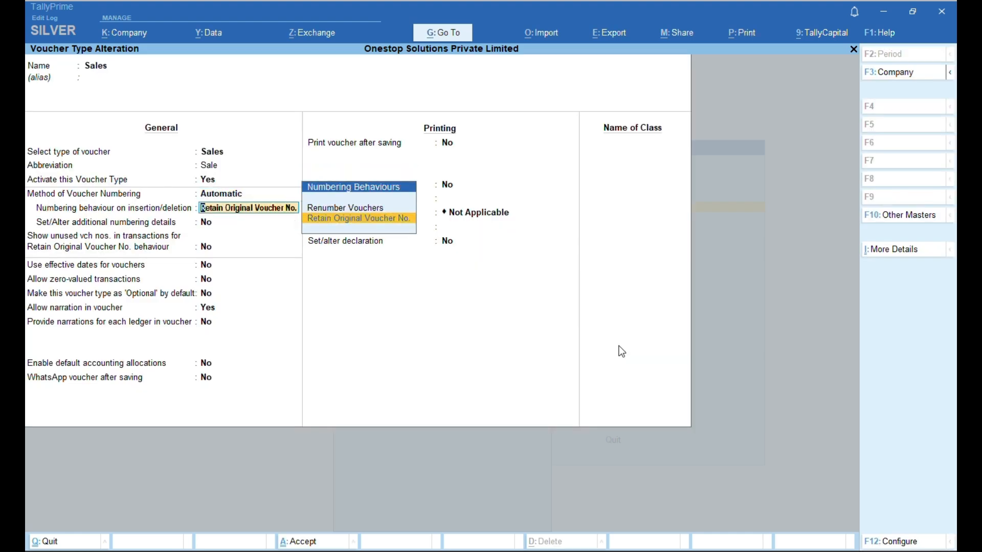
{"action": "key", "text": "BackSpace"}
{"action": "type", "text": "a"}
{"action": "key", "text": "BackSpace"}
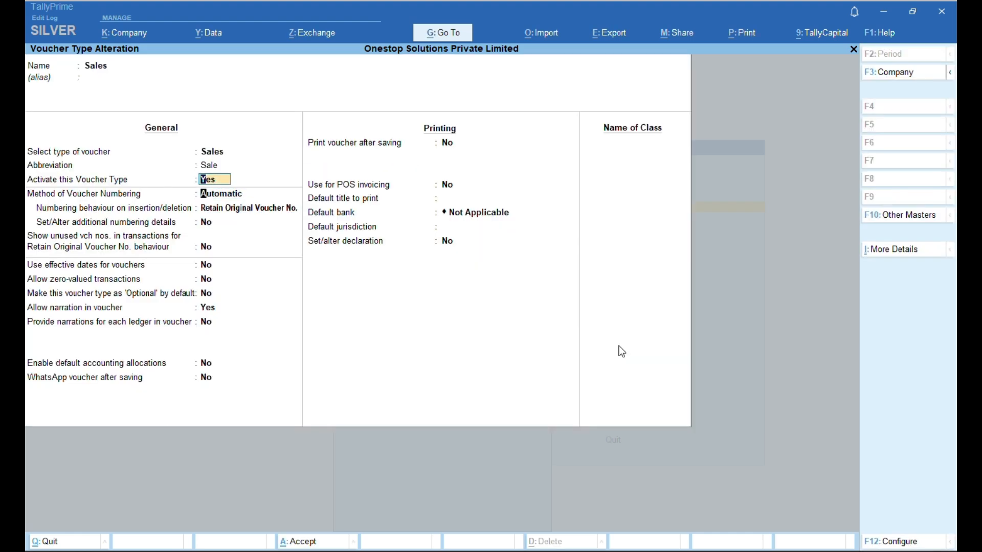
{"action": "key", "text": "Return"}
{"action": "type", "text": "a"}
{"action": "key", "text": "Down"}
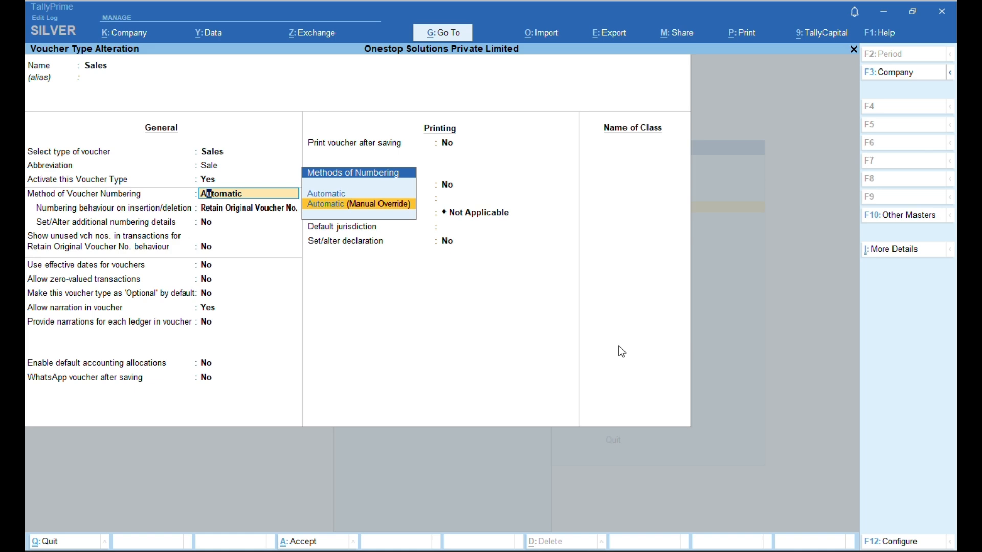
{"action": "key", "text": "Return"}
- Switch Sales numbering to Manual, save, and update the existing vouchers
{"action": "key", "text": "Return"}
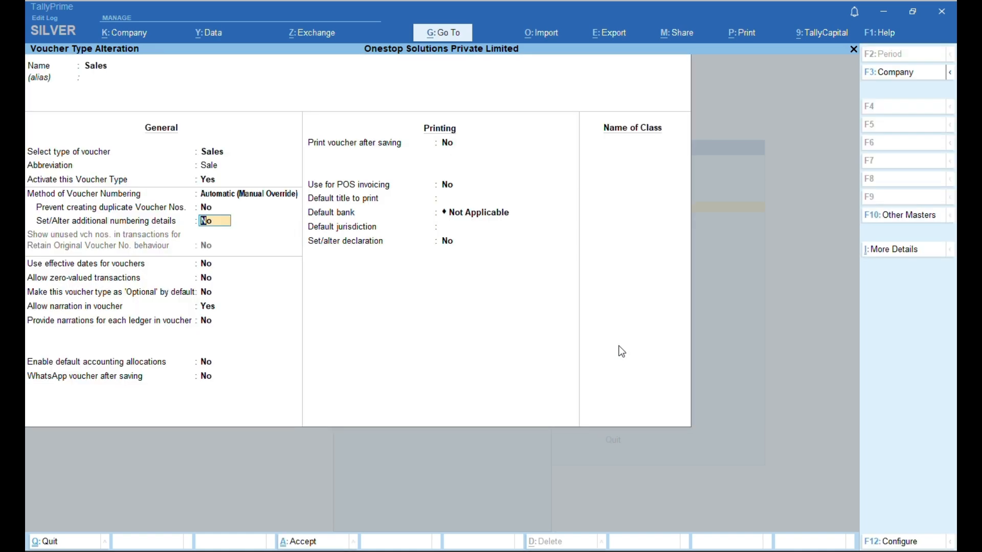
{"action": "key", "text": "BackSpace"}
{"action": "key", "text": "Down"}
{"action": "key", "text": "Return"}
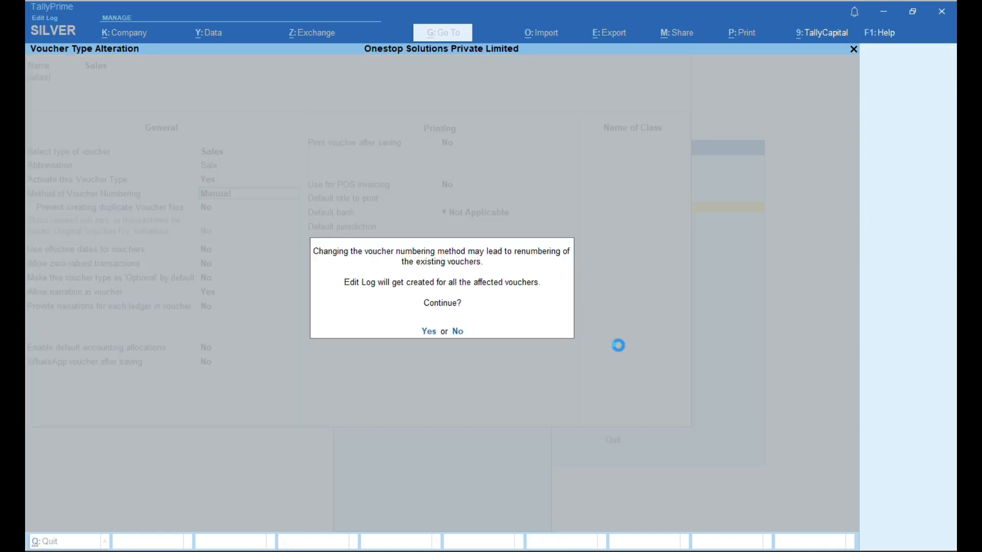
{"action": "key", "text": "Return"}
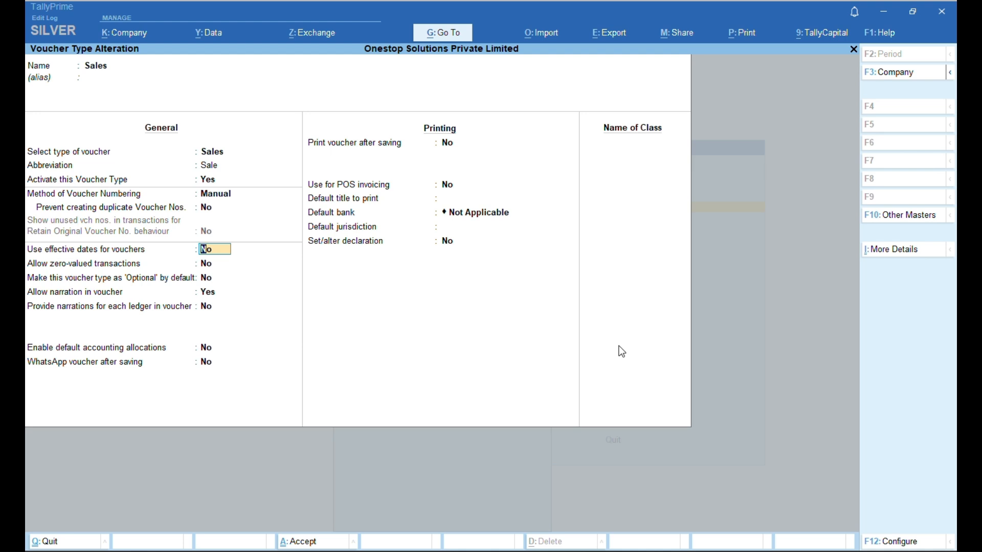
{"action": "key", "text": "ctrl+a"}
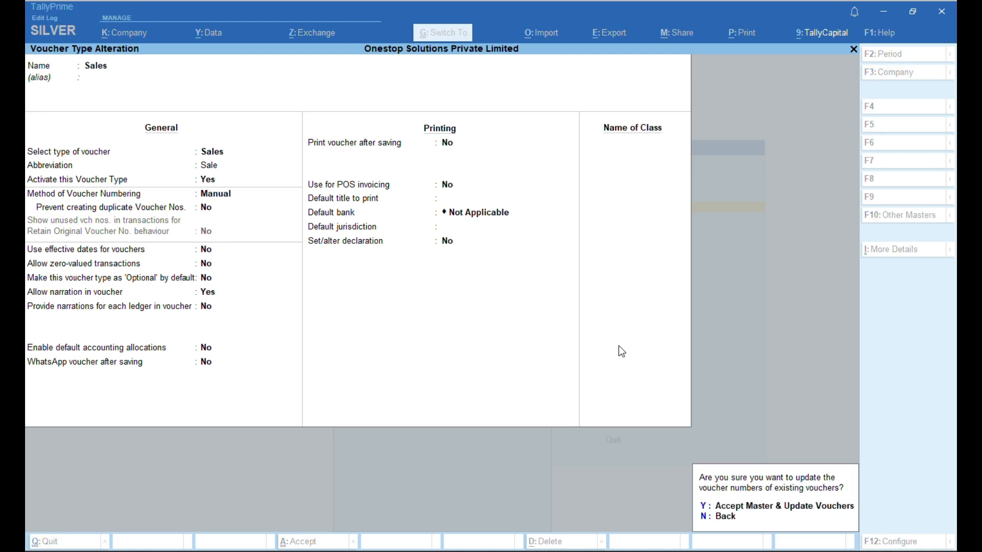
{"action": "key", "text": "y"}
{"action": "key", "text": "Escape"}
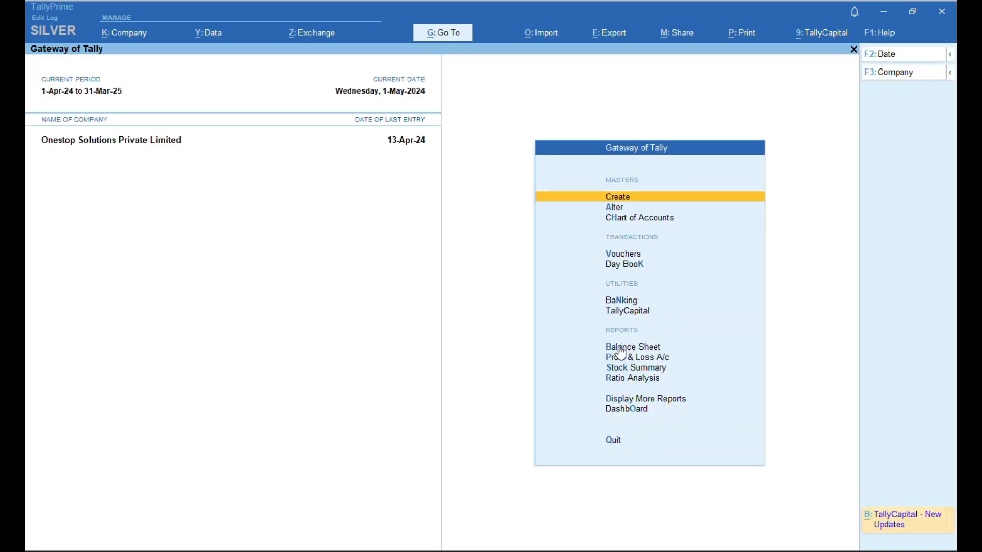
- Open the Proindia sale from April's Sales Register
{"action": "key", "text": "d"}
{"action": "key", "text": "a"}
{"action": "left_click", "coordinate": [618, 346]}
{"action": "key", "text": "Return"}
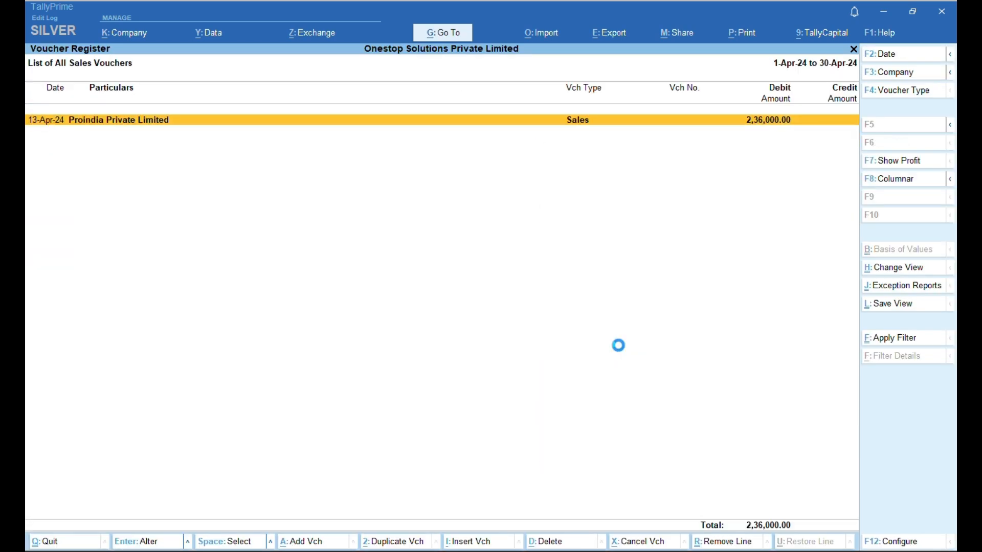
{"action": "key", "text": "Return"}
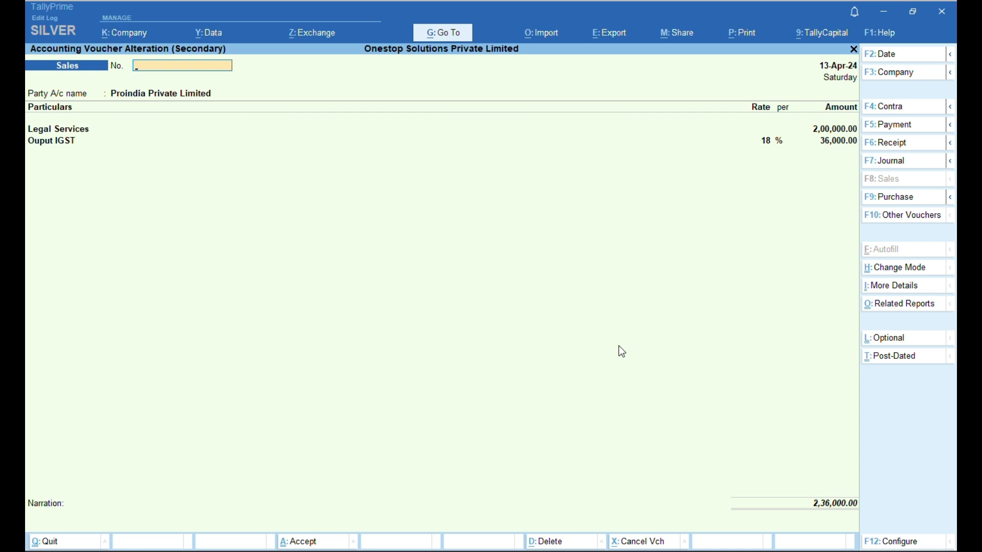
- Give the sale voucher number ONE-01 and step through its party and dispatch details
{"action": "type", "text": "ONE-01"}
{"action": "key", "text": "Return"}
{"action": "key", "text": "Return"}
{"action": "key", "text": "Return"}
{"action": "key", "text": "Return"}
{"action": "key", "text": "Return"}
{"action": "key", "text": "Return"}
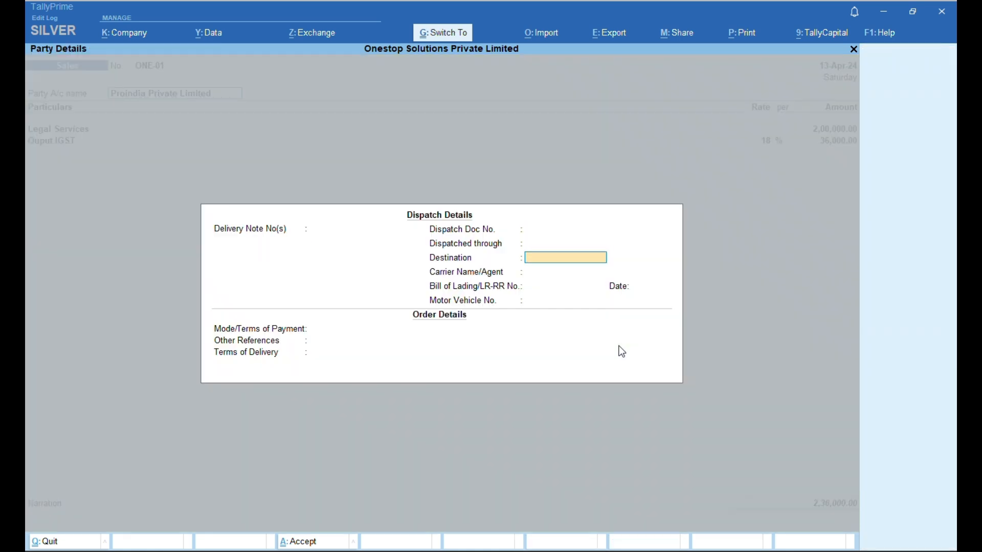
{"action": "key", "text": "Return"}
{"action": "key", "text": "Return"}
{"action": "key", "text": "Return"}
{"action": "key", "text": "Return"}
{"action": "key", "text": "Return"}
{"action": "key", "text": "Return"}
{"action": "key", "text": "Return"}
{"action": "key", "text": "Return"}
{"action": "key", "text": "Return"}
{"action": "key", "text": "Return"}
{"action": "key", "text": "Return"}
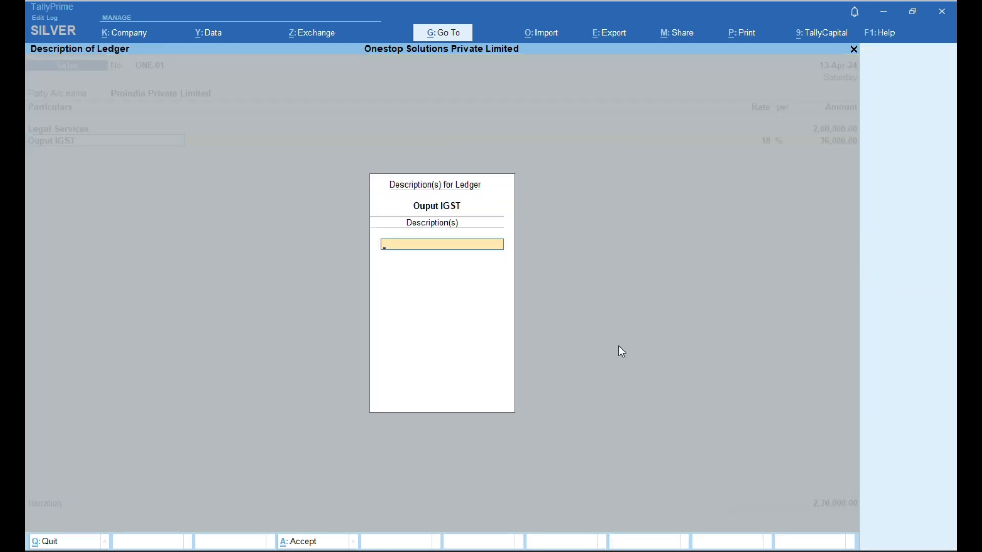
{"action": "key", "text": "BackSpace"}
{"action": "key", "text": "BackSpace"}
{"action": "key", "text": "BackSpace"}
{"action": "key", "text": "Return"}
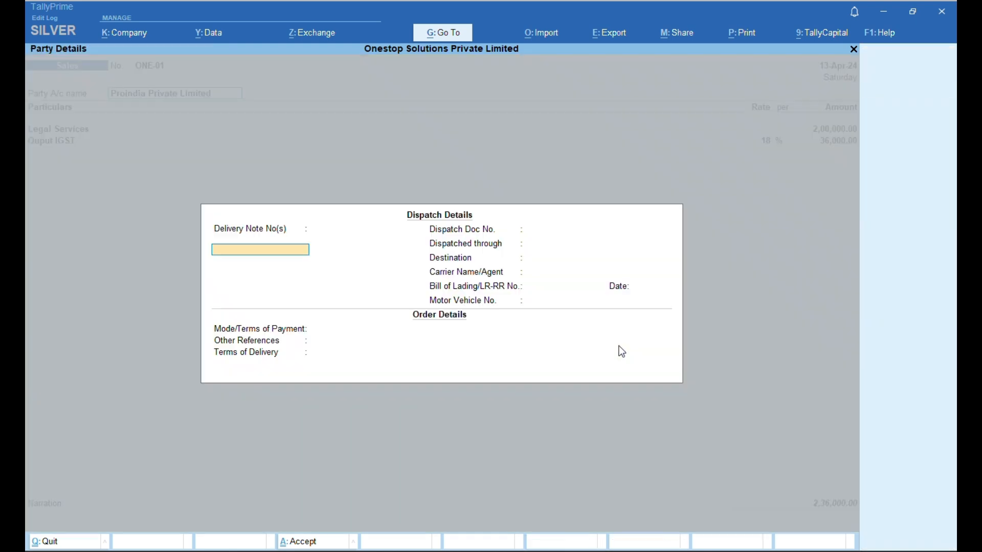
{"action": "key", "text": "BackSpace"}
{"action": "key", "text": "BackSpace"}
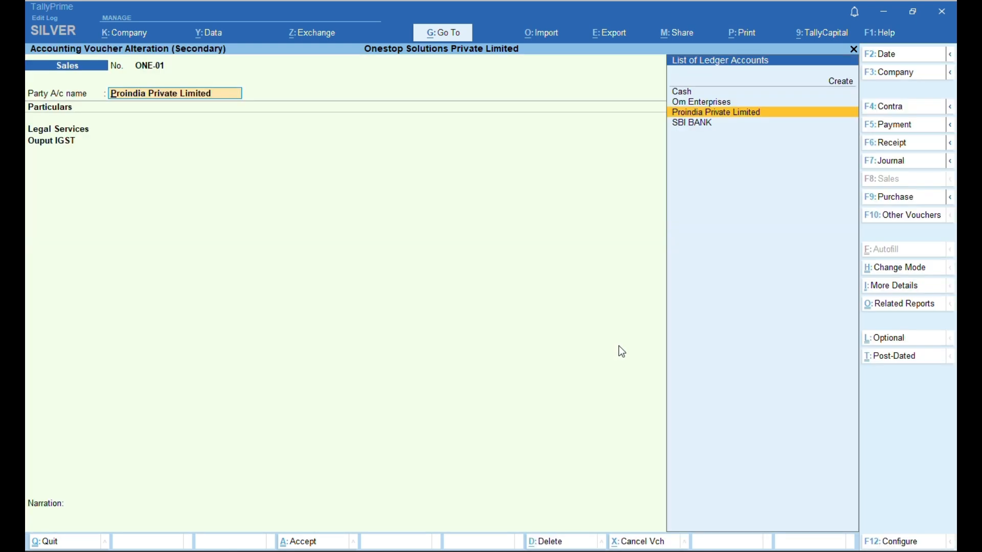
{"action": "key", "text": "Return"}
{"action": "key", "text": "Return"}
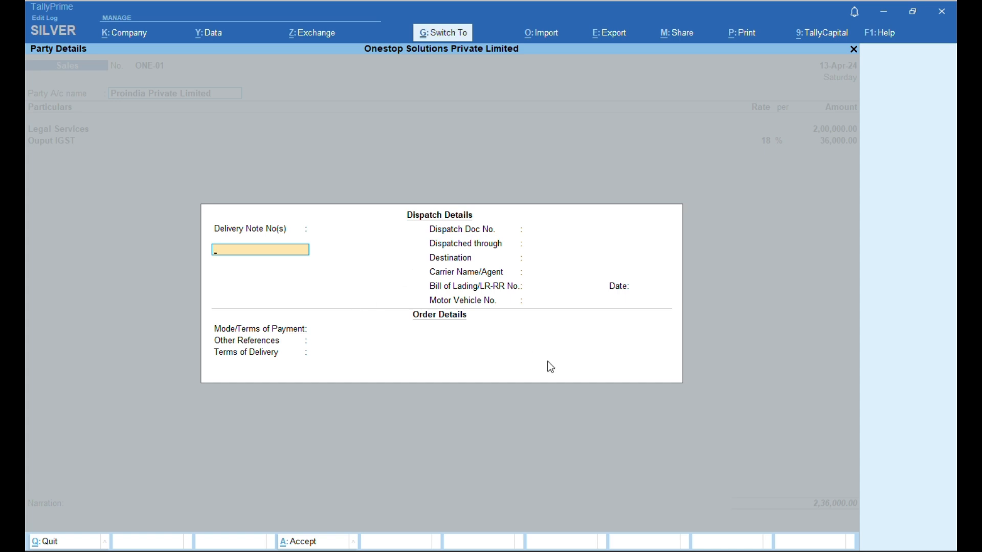
{"action": "key", "text": "ctrl+a"}
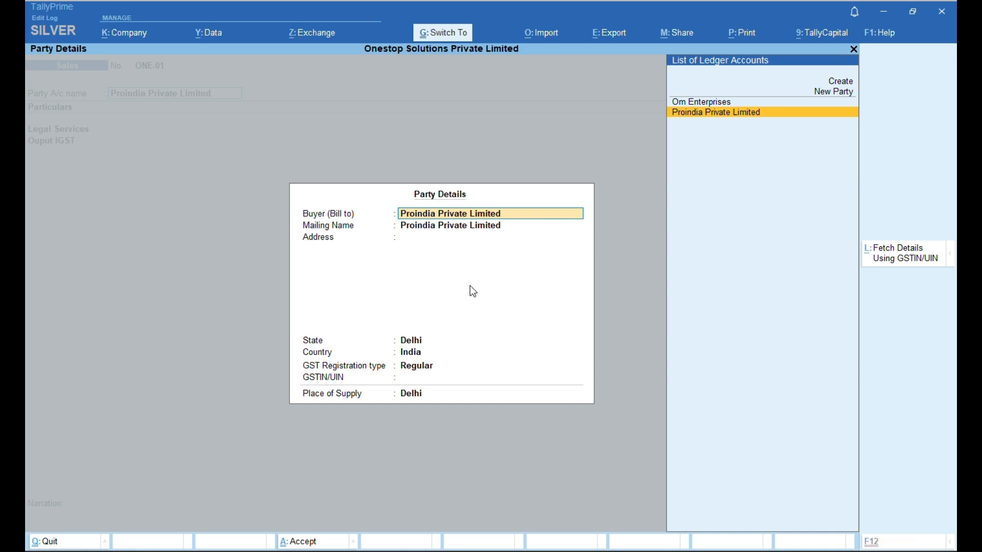
{"action": "key", "text": "ctrl+a"}
{"action": "key", "text": "ctrl+a"}
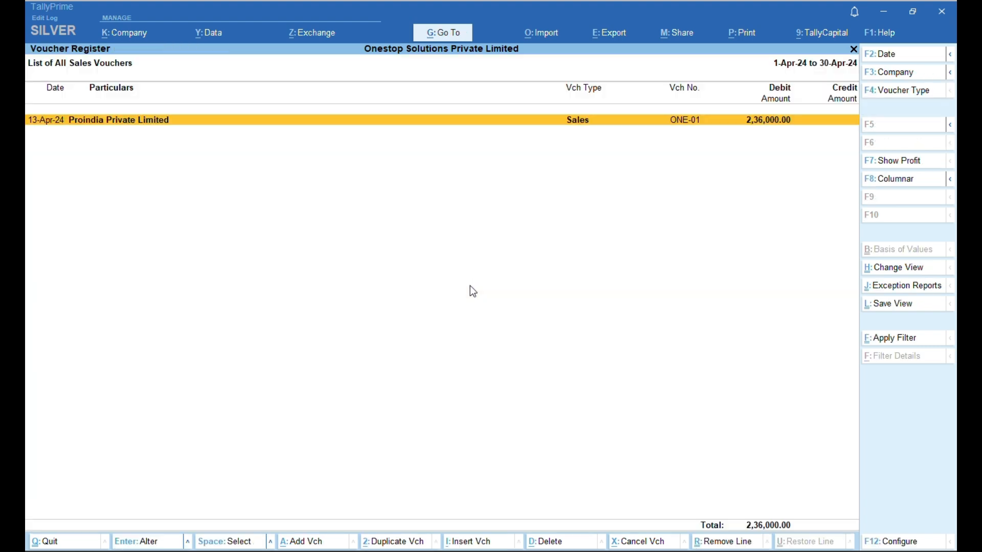
- Open SBI BANK's April transactions and start a new receipt voucher No. 3
{"action": "key", "text": "Escape"}
{"action": "key", "text": "Escape"}
{"action": "key", "text": "Escape"}
{"action": "key", "text": "Escape"}
{"action": "key", "text": "Escape"}
{"action": "key", "text": "Escape"}
{"action": "key", "text": "d"}
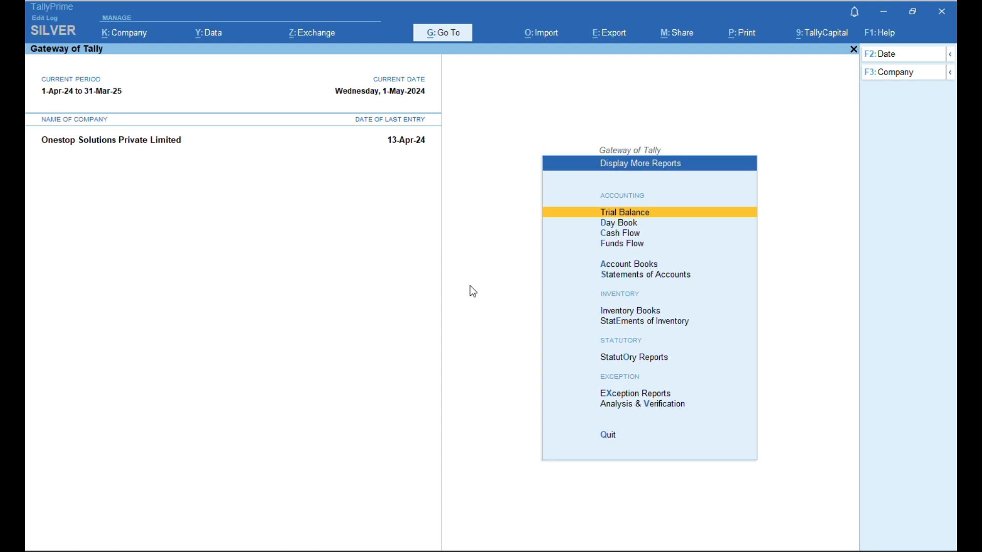
{"action": "key", "text": "a"}
{"action": "key", "text": "Return"}
{"action": "key", "text": "Down"}
{"action": "key", "text": "Return"}
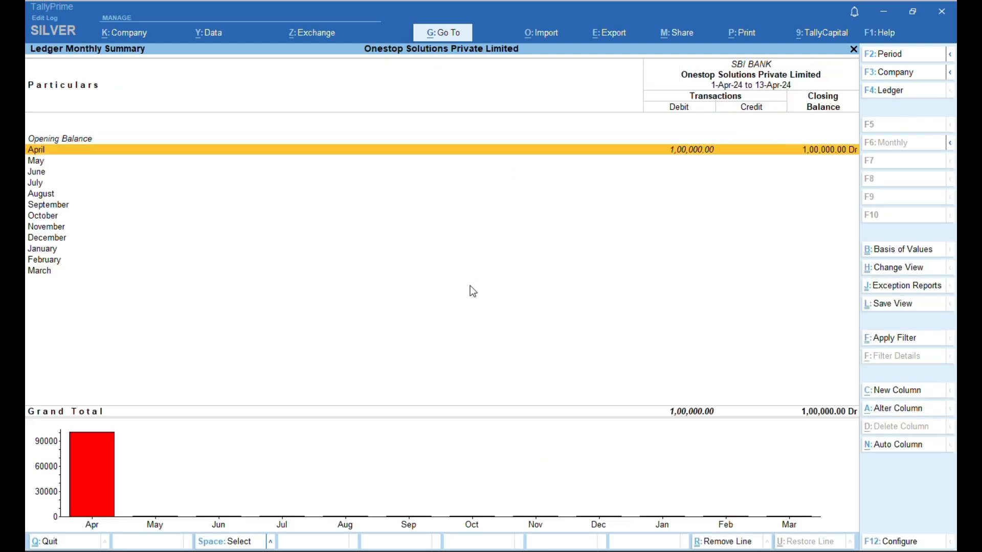
{"action": "key", "text": "Return"}
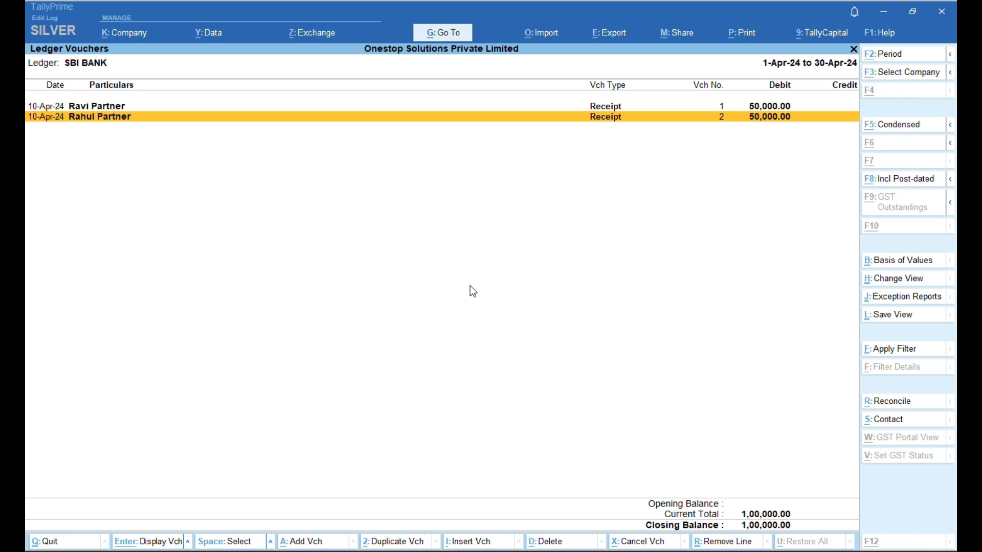
{"action": "key", "text": "alt+a"}
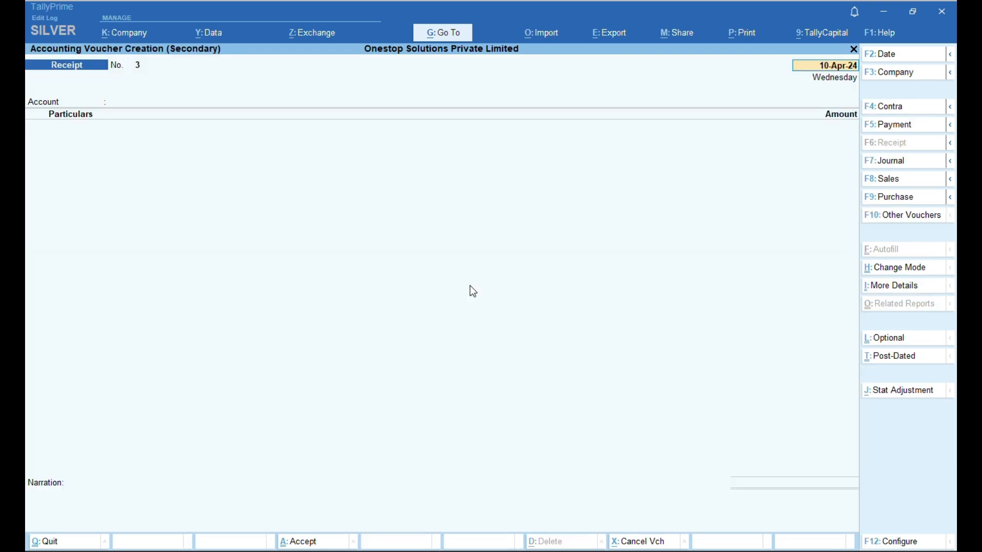
- Date the receipt 14-04-2024, correcting the mistyped year
{"action": "type", "text": "14-04-204"}
{"action": "key", "text": "Return"}
{"action": "key", "text": "BackSpace"}
{"action": "type", "text": "14-04-204"}
{"action": "key", "text": "BackSpace"}
{"action": "type", "text": "24"}
{"action": "key", "text": "Return"}
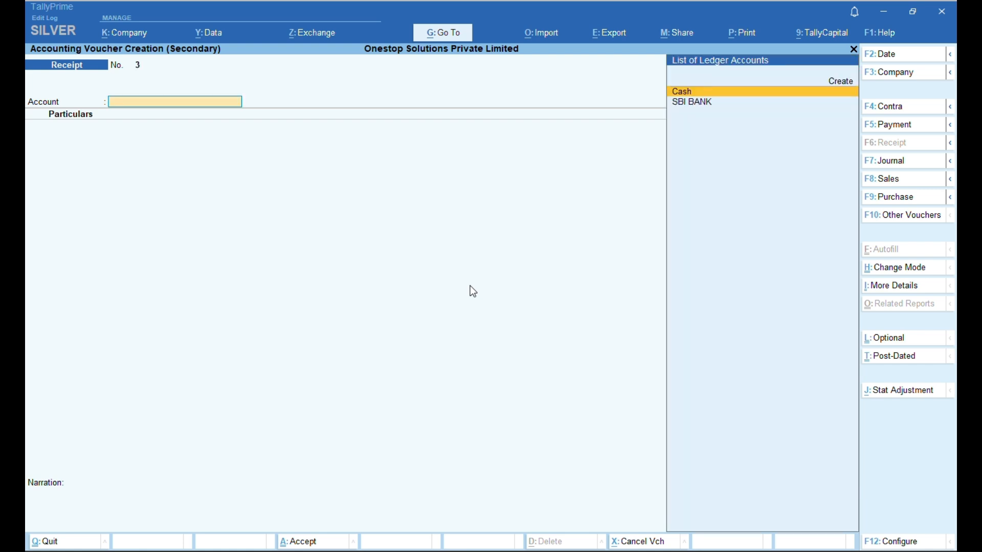
- Receive 2,36,000 from Proindia Private Limited into SBI BANK, adjusted On Account
{"action": "key", "text": "Down"}
{"action": "key", "text": "Return"}
{"action": "type", "text": "PRO"}
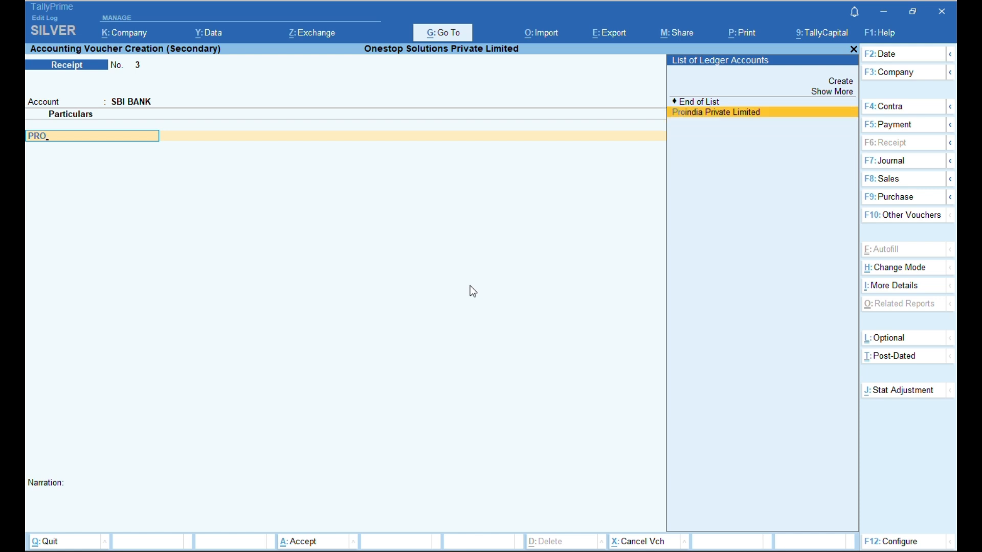
{"action": "key", "text": "Return"}
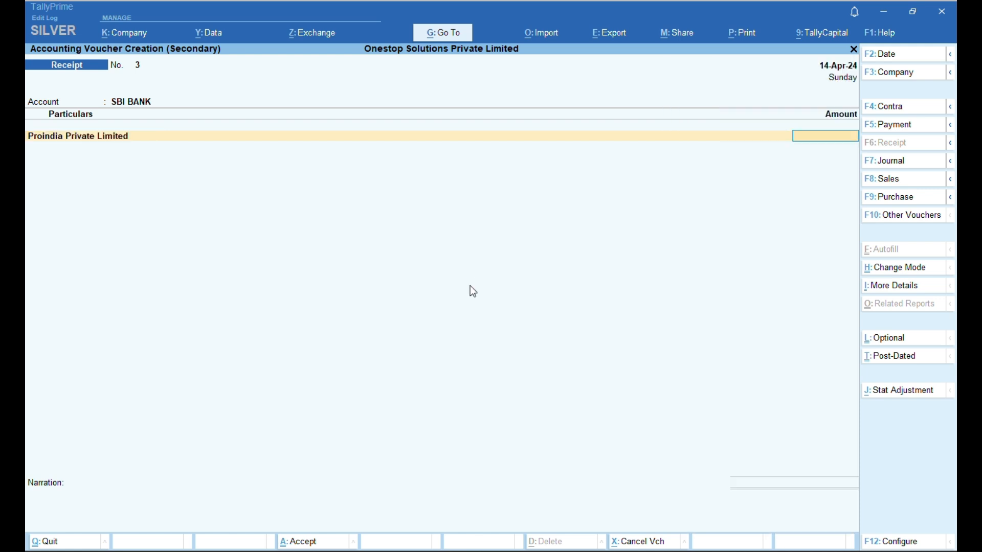
{"action": "type", "text": "236000"}
{"action": "key", "text": "Return"}
{"action": "key", "text": "Return"}
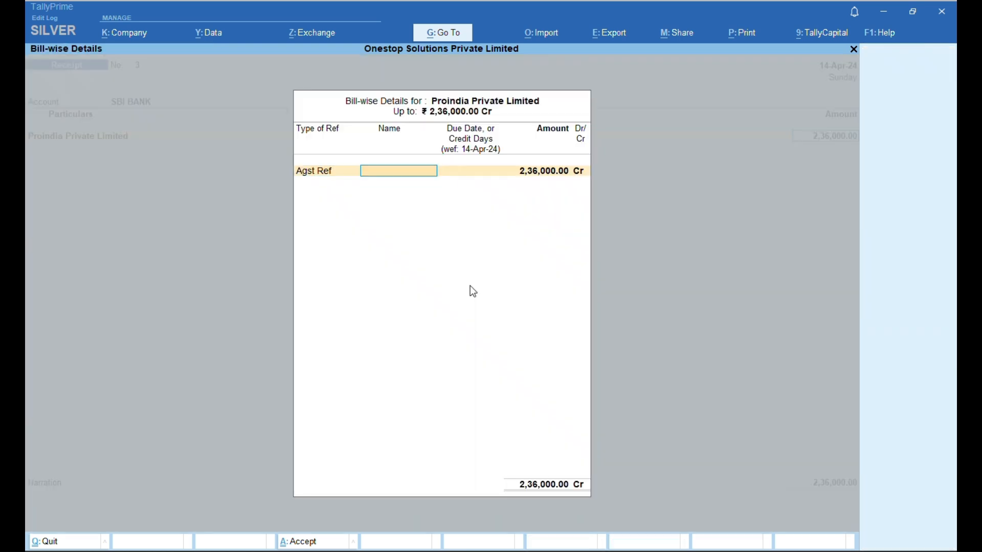
{"action": "key", "text": "BackSpace"}
{"action": "key", "text": "Down"}
{"action": "key", "text": "Down"}
{"action": "key", "text": "Return"}
{"action": "key", "text": "Return"}
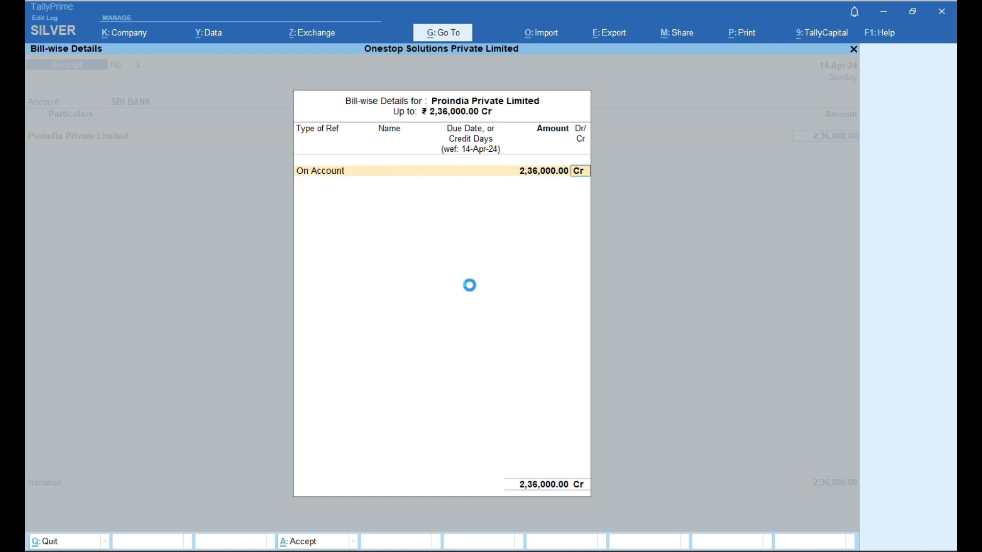
- Save the receipt and open Proindia Private Limited's ledger report
{"action": "key", "text": "ctrl+a"}
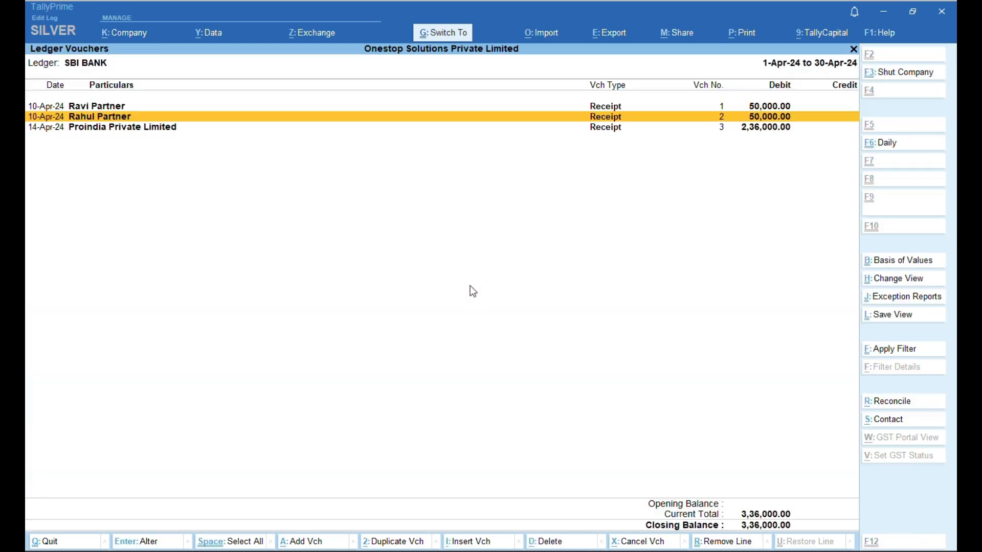
{"action": "key", "text": "Escape"}
{"action": "key", "text": "Escape"}
{"action": "key", "text": "Escape"}
{"action": "key", "text": "Escape"}
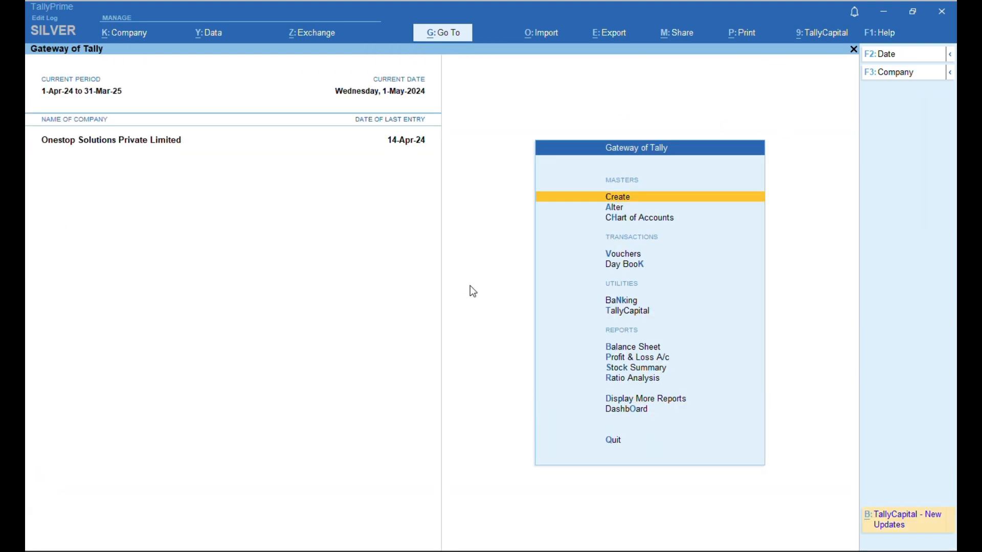
{"action": "key", "text": "d"}
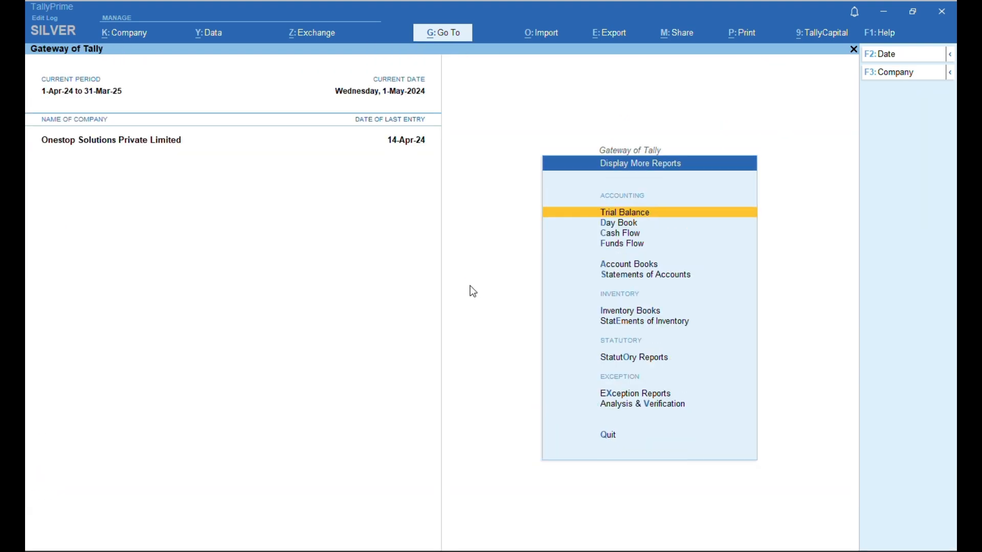
{"action": "type", "text": "alPRO"}
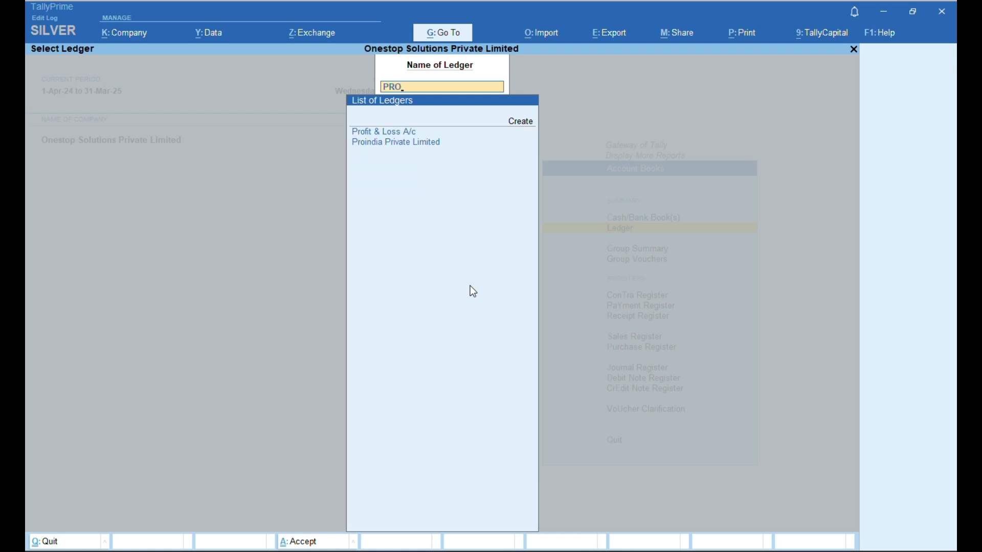
{"action": "key", "text": "Down"}
{"action": "key", "text": "Return"}
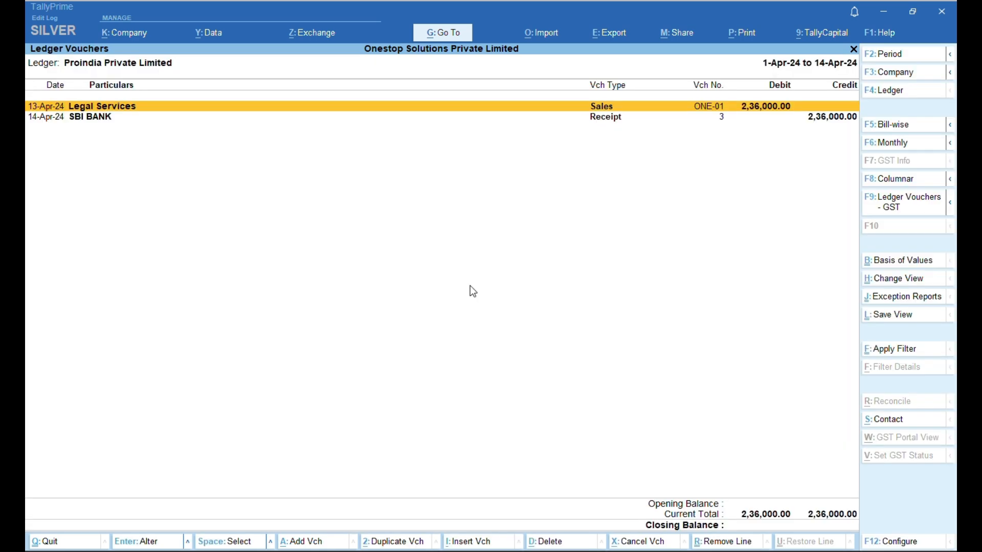
- Set the ledger period to 1-4-2024 to 31-3-2025 and review the sale and receipt entries
{"action": "key", "text": "alt+F2"}
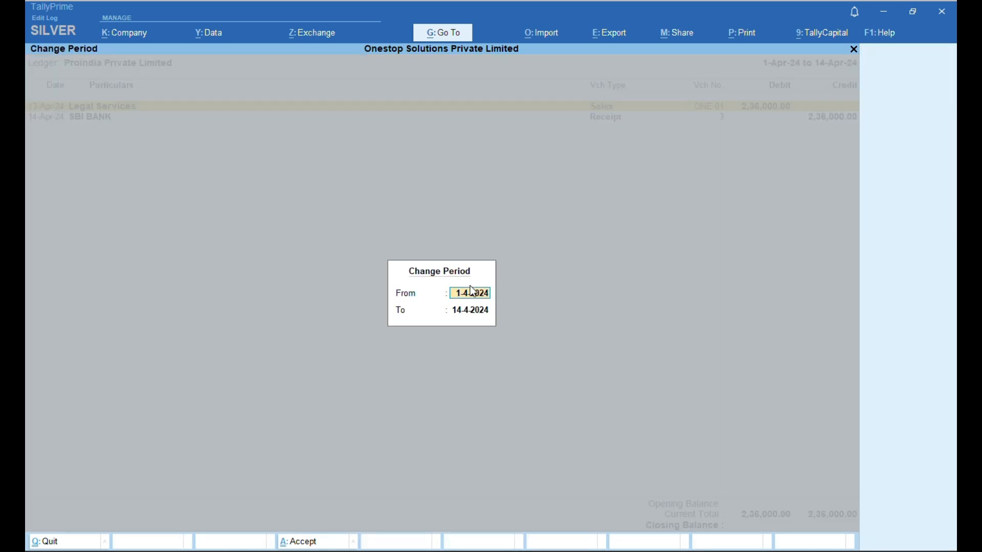
{"action": "type", "text": "A24"}
{"action": "key", "text": "Return"}
{"action": "type", "text": "M25"}
{"action": "key", "text": "Return"}
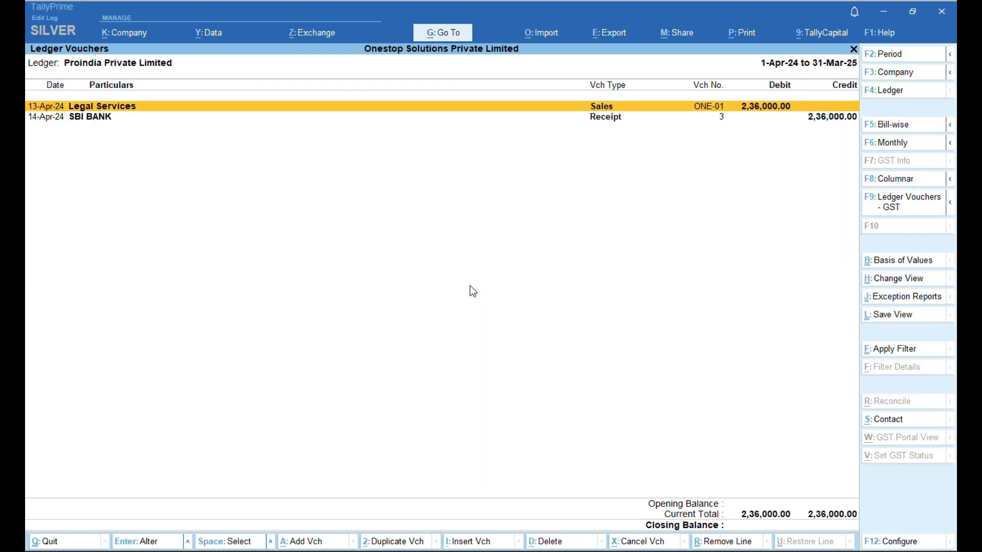
{"action": "key", "text": "Down"}
{"action": "key", "text": "Up"}
{"action": "key", "text": "Down"}
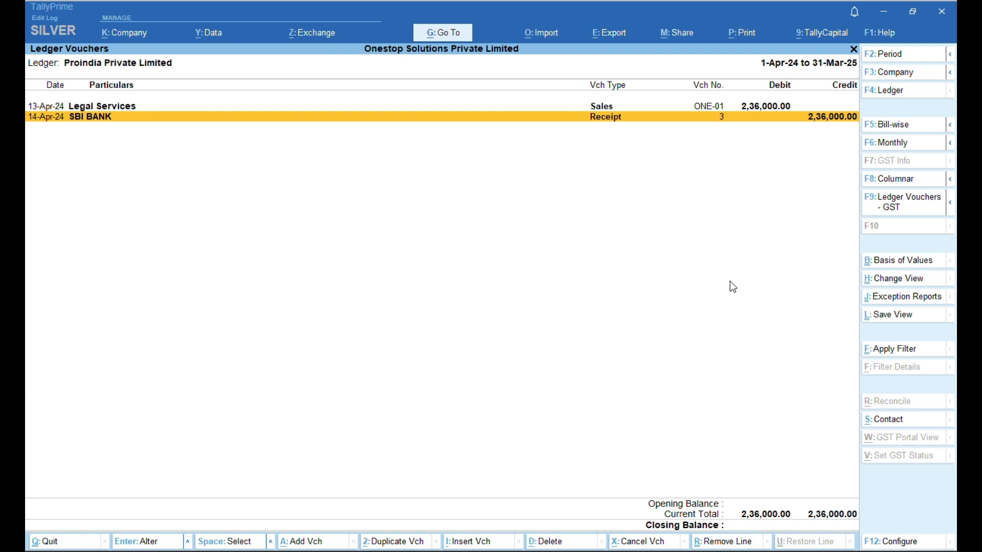
- Change the Proindia receipt amount from 2,36,000 to 2,00,000
{"action": "key", "text": "Return"}
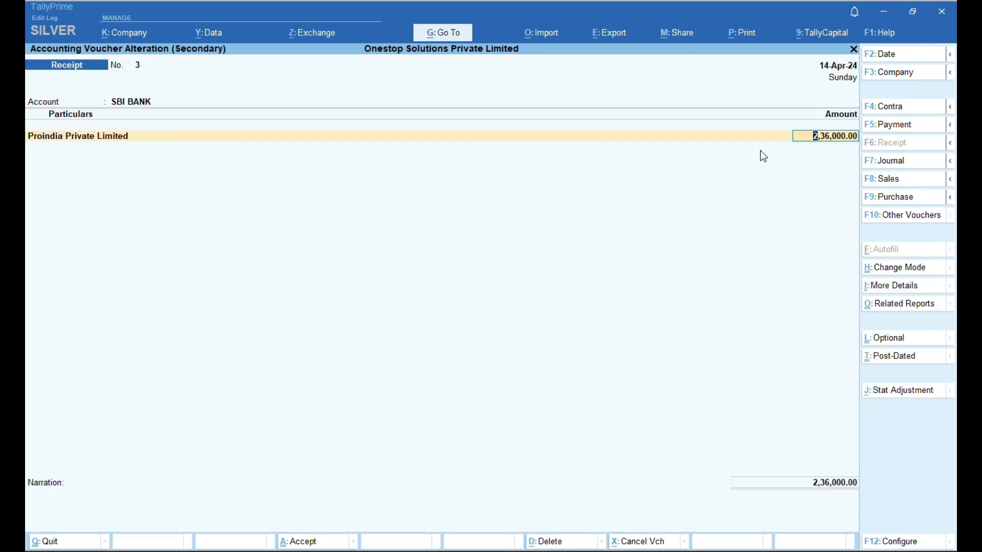
{"action": "type", "text": "200000"}
{"action": "key", "text": "Return"}
{"action": "key", "text": "Return"}
{"action": "key", "text": "Return"}
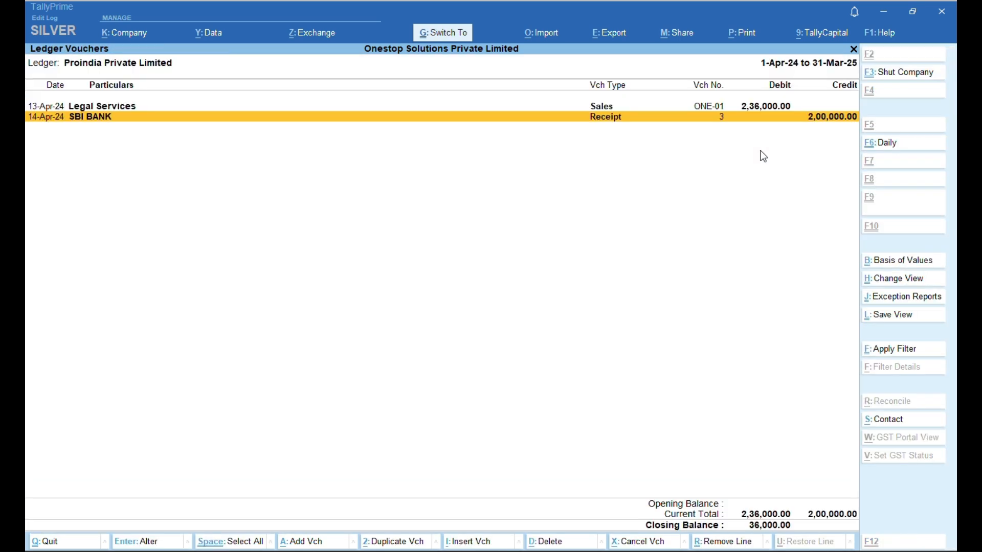
{"action": "key", "text": "Up"}
{"action": "key", "text": "Down"}
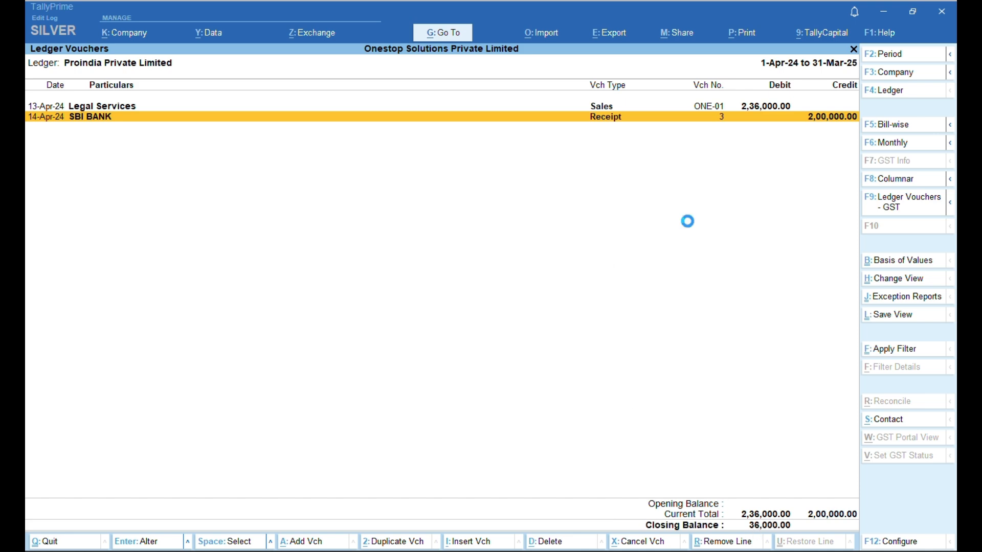
- Open Profit & Loss and set its period to 1-Apr-24 to 31-Mar-25
{"action": "key", "text": "Escape"}
{"action": "key", "text": "Escape"}
{"action": "key", "text": "Escape"}
{"action": "key", "text": "Escape"}
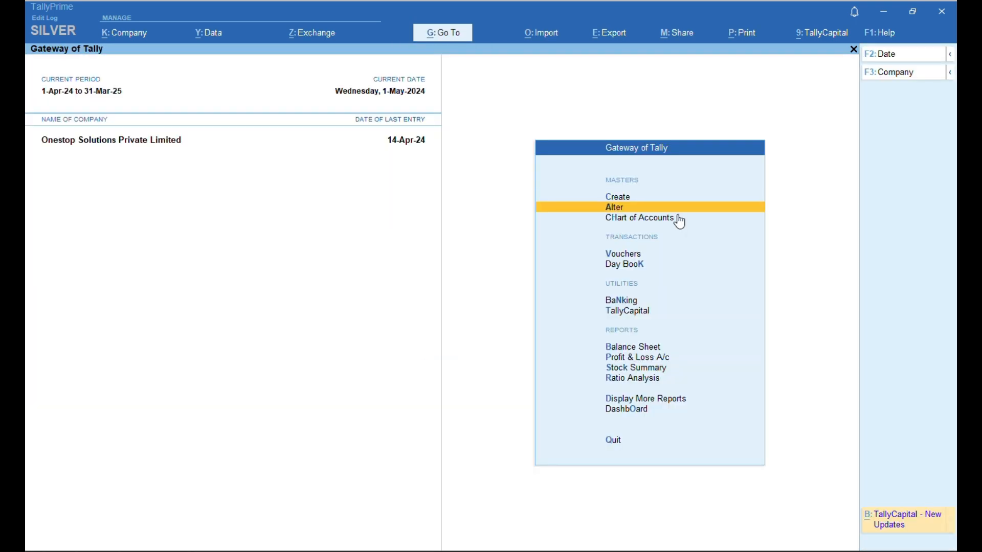
{"action": "key", "text": "Down"}
{"action": "key", "text": "Down"}
{"action": "key", "text": "Down"}
{"action": "key", "text": "Down"}
{"action": "key", "text": "Down"}
{"action": "key", "text": "Down"}
{"action": "key", "text": "Down"}
{"action": "key", "text": "Return"}
{"action": "key", "text": "Right"}
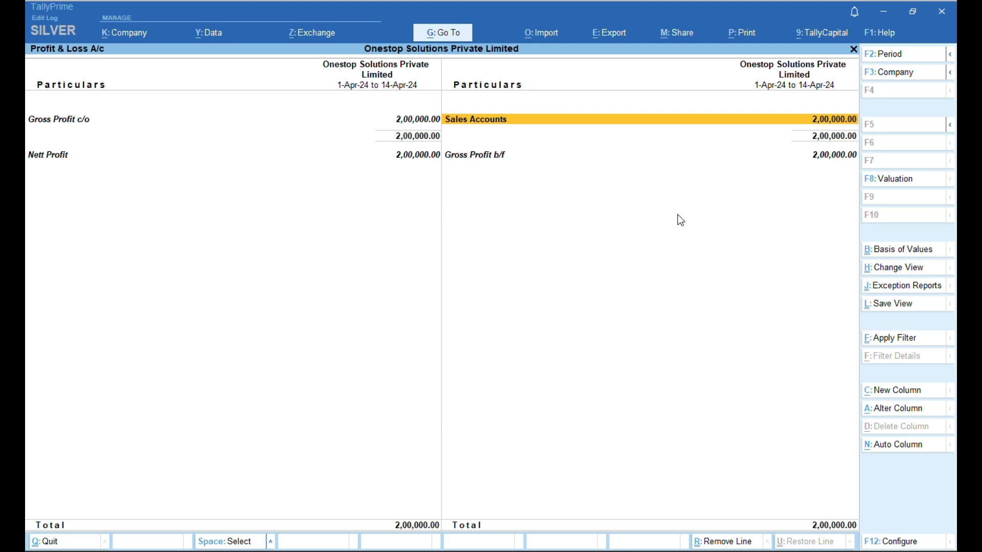
{"action": "key", "text": "alt+F2"}
{"action": "type", "text": "A23"}
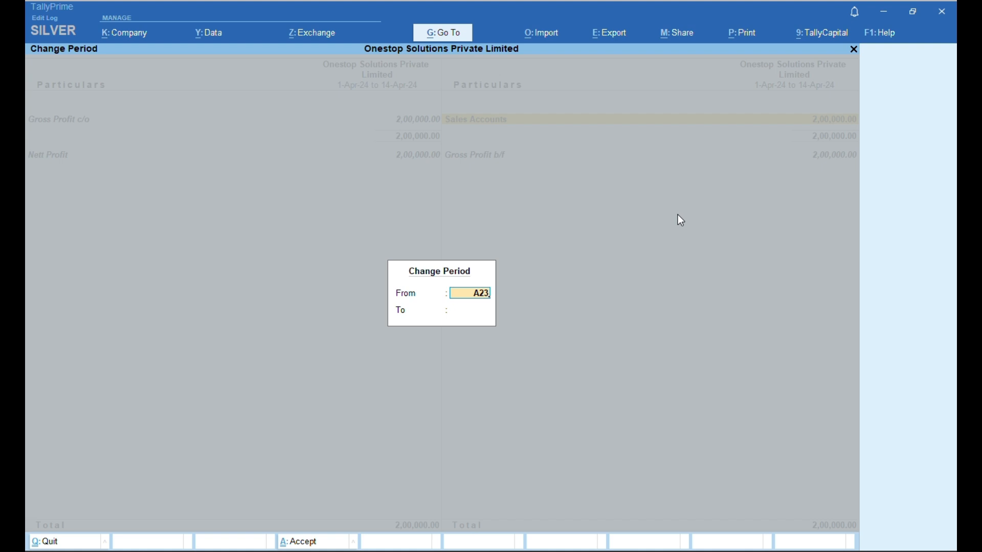
{"action": "key", "text": "BackSpace"}
{"action": "type", "text": "4"}
{"action": "key", "text": "Return"}
{"action": "type", "text": "M25"}
{"action": "key", "text": "Return"}
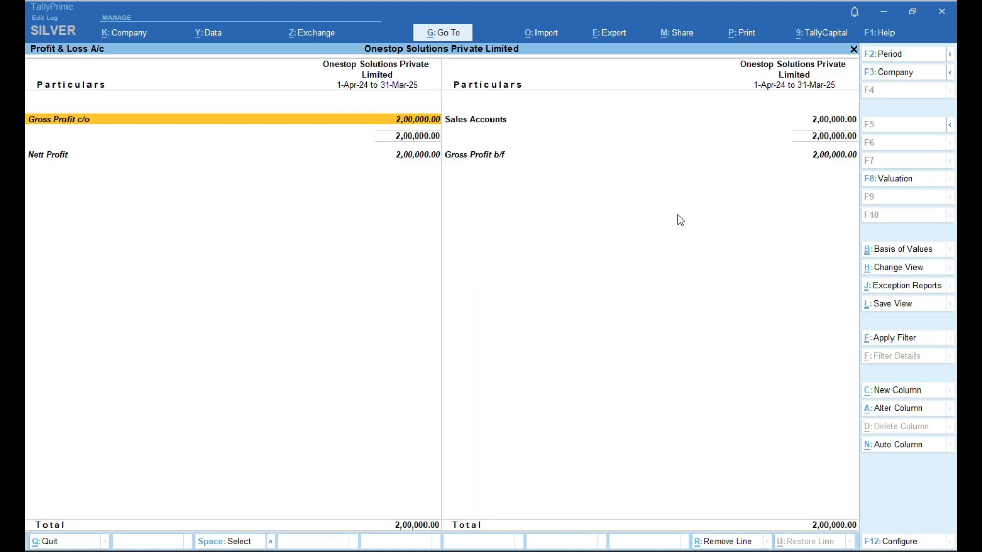
- Review the Sales, Gross Profit and Nett Profit lines, then close the report
{"action": "key", "text": "Right"}
{"action": "key", "text": "Down"}
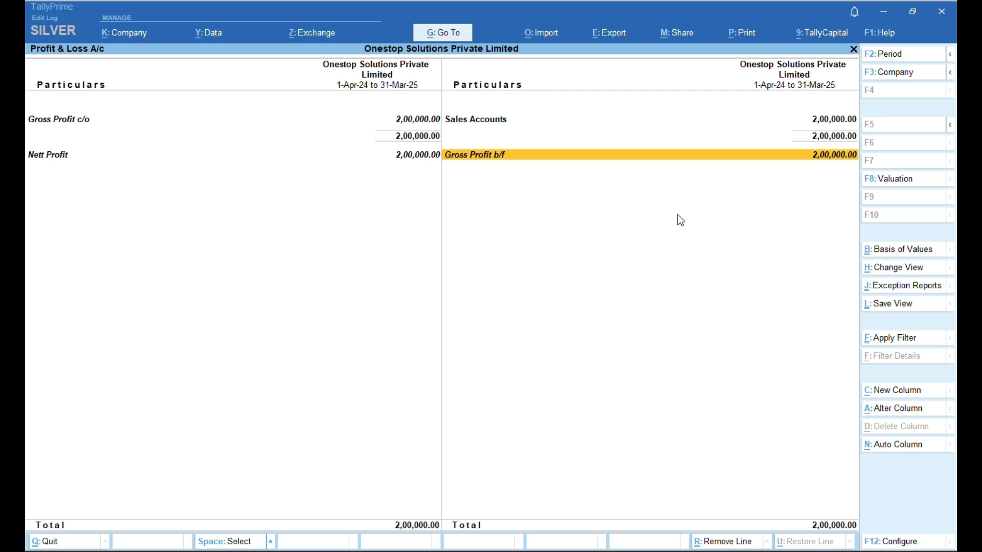
{"action": "key", "text": "Left"}
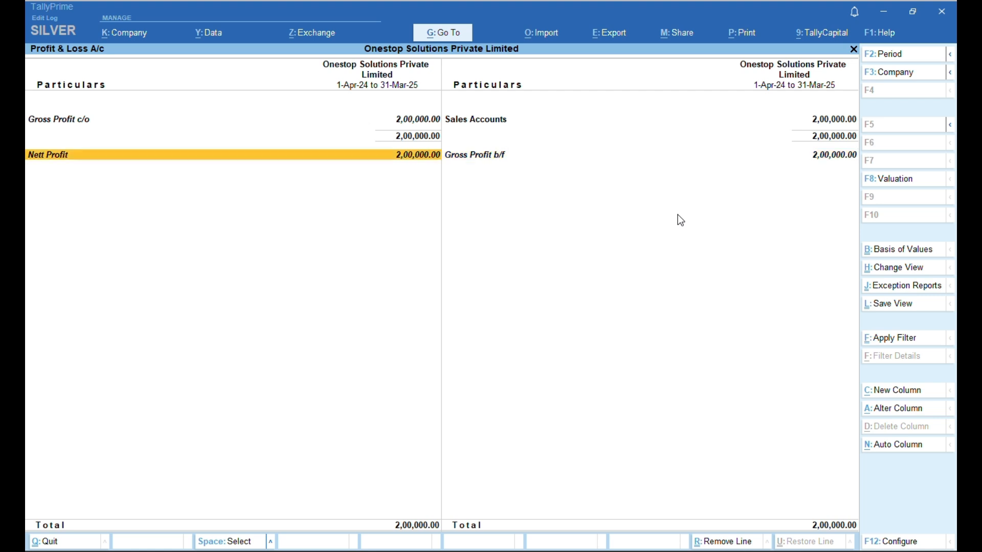
{"action": "key", "text": "Up"}
{"action": "key", "text": "Down"}
{"action": "key", "text": "Escape"}
{"action": "key", "text": "Escape"}
{"action": "key", "text": "n"}
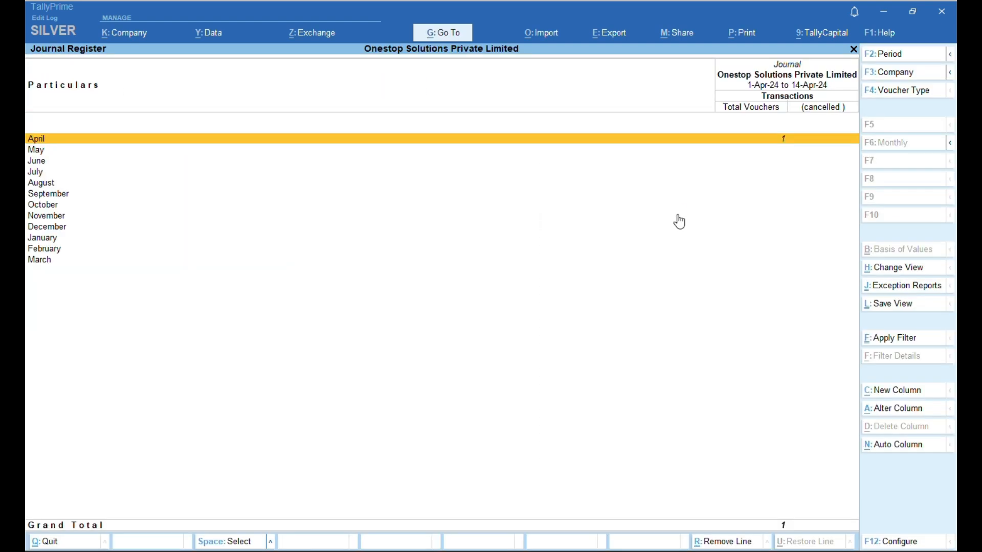
- Add journal voucher No. 2 dated 15-Apr-24 and begin creating a ledger for it
{"action": "key", "text": "Return"}
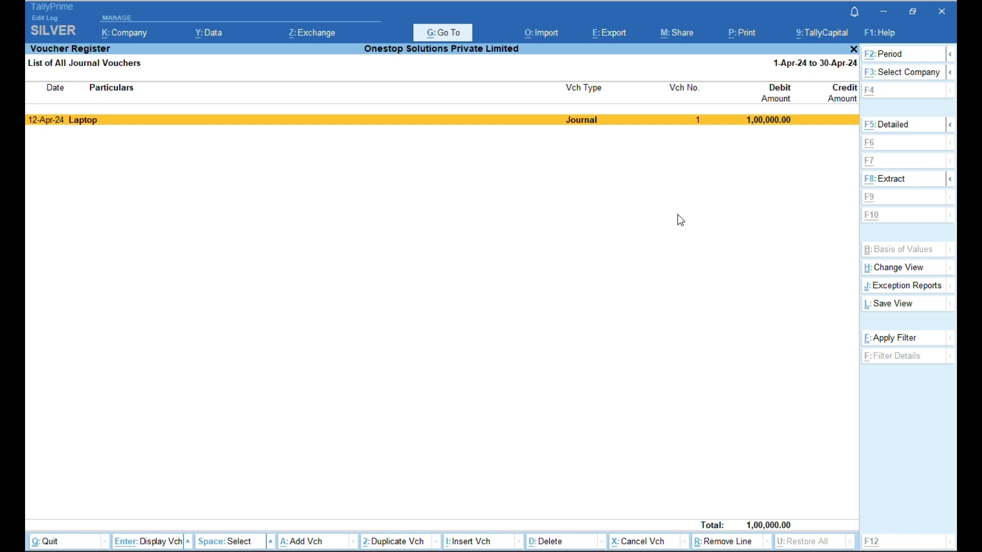
{"action": "key", "text": "alt+a"}
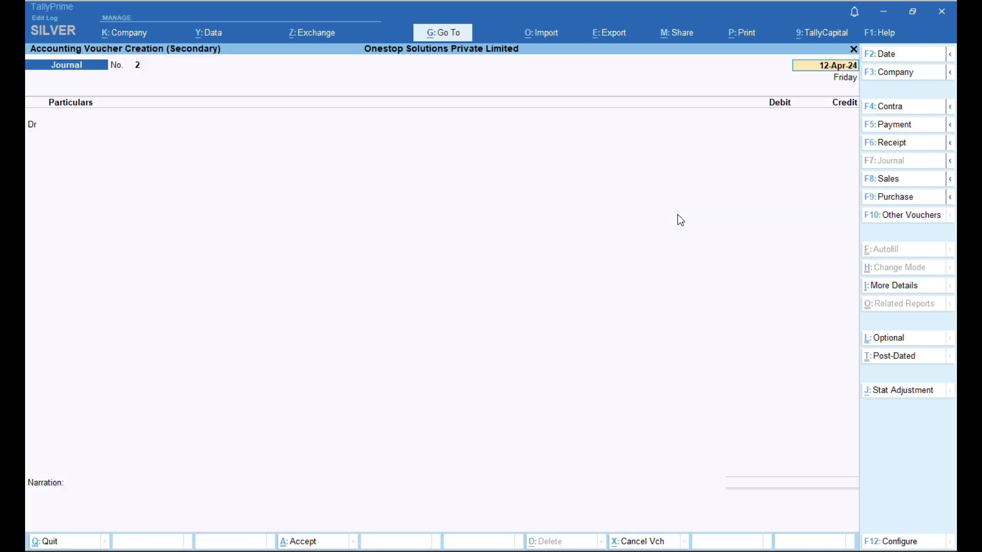
{"action": "type", "text": "15-04"}
{"action": "key", "text": "Return"}
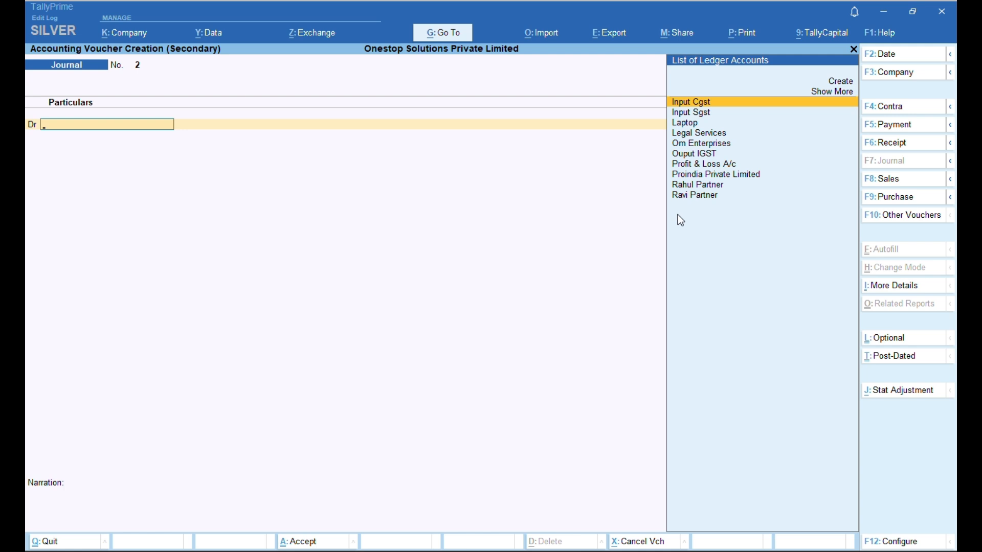
{"action": "key", "text": "alt+c"}
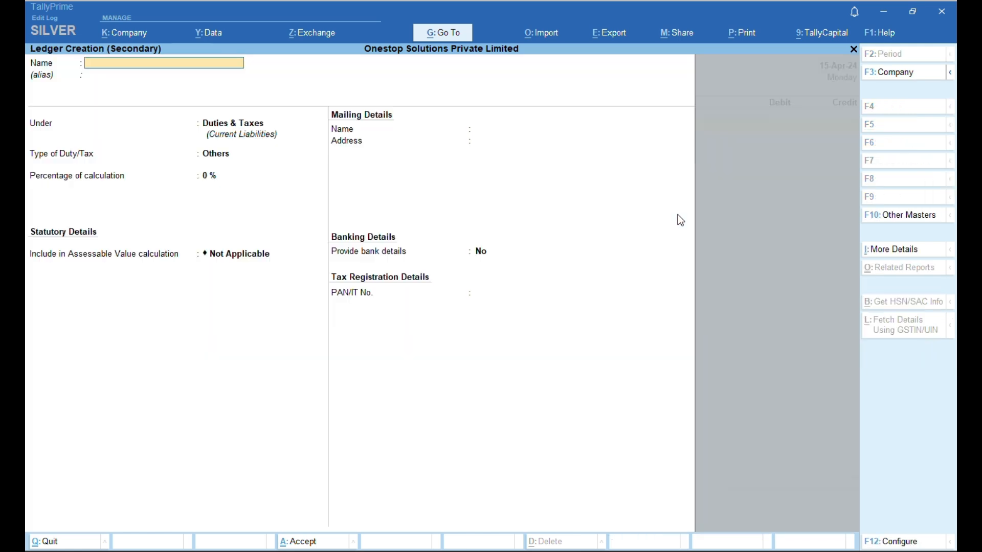
- Create ledger 'Adertisment Expesne' under Indirect Expenses and save it
{"action": "type", "text": "ADVER"}
{"action": "key", "text": "BackSpace"}
{"action": "key", "text": "BackSpace"}
{"action": "key", "text": "BackSpace"}
{"action": "key", "text": "BackSpace"}
{"action": "type", "text": "dvr"}
{"action": "type", "text": "e"}
{"action": "key", "text": "BackSpace"}
{"action": "key", "text": "BackSpace"}
{"action": "type", "text": "eertisment Expesne"}
{"action": "key", "text": "Return"}
{"action": "key", "text": "Return"}
{"action": "type", "text": "Ind"}
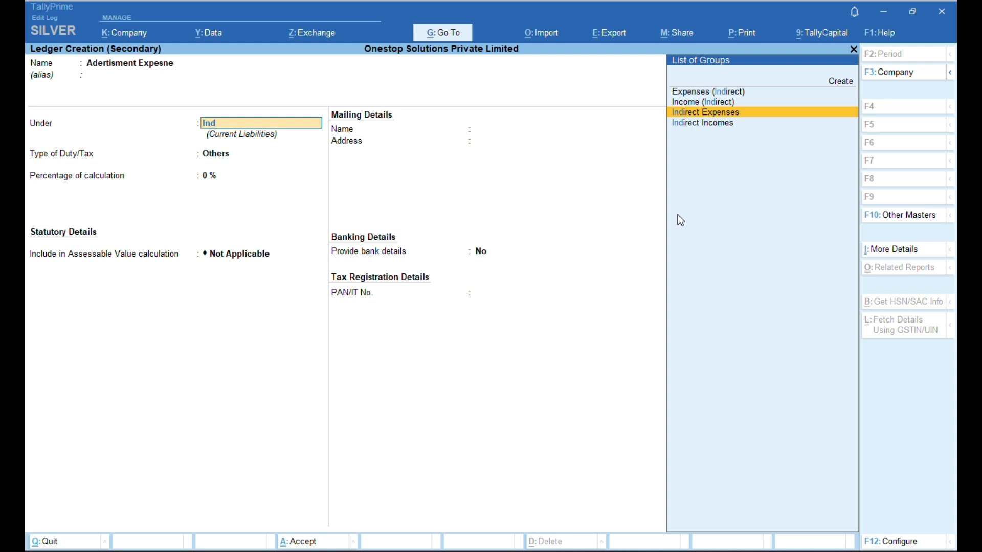
{"action": "key", "text": "Return"}
{"action": "key", "text": "ctrl+a"}
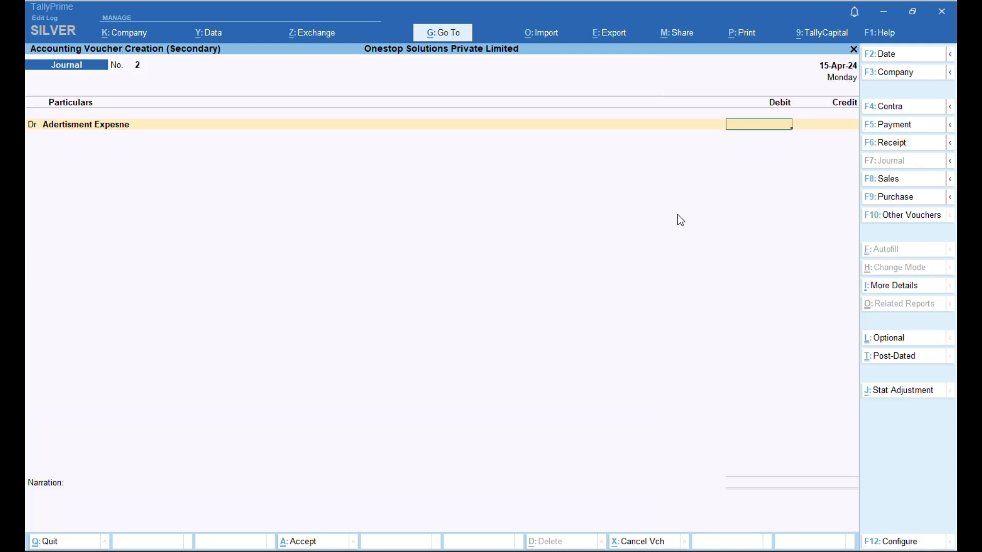
- Enter the 2,00,000.00 debit for Adertisment Expesne and move to the credit ledger line
{"action": "type", "text": "200000"}
{"action": "key", "text": "Return"}
{"action": "key", "text": "Return"}
{"action": "key", "text": "BackSpace"}
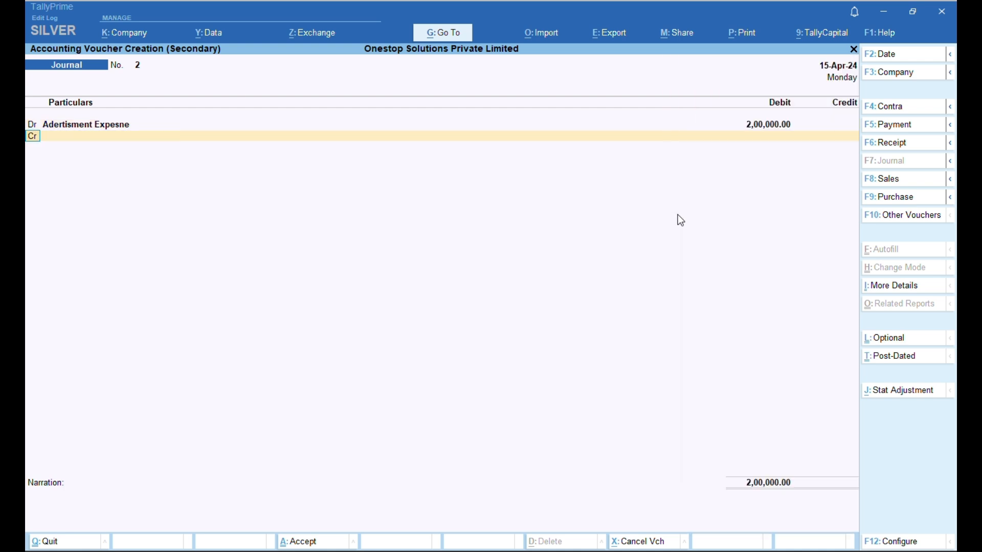
{"action": "key", "text": "Return"}
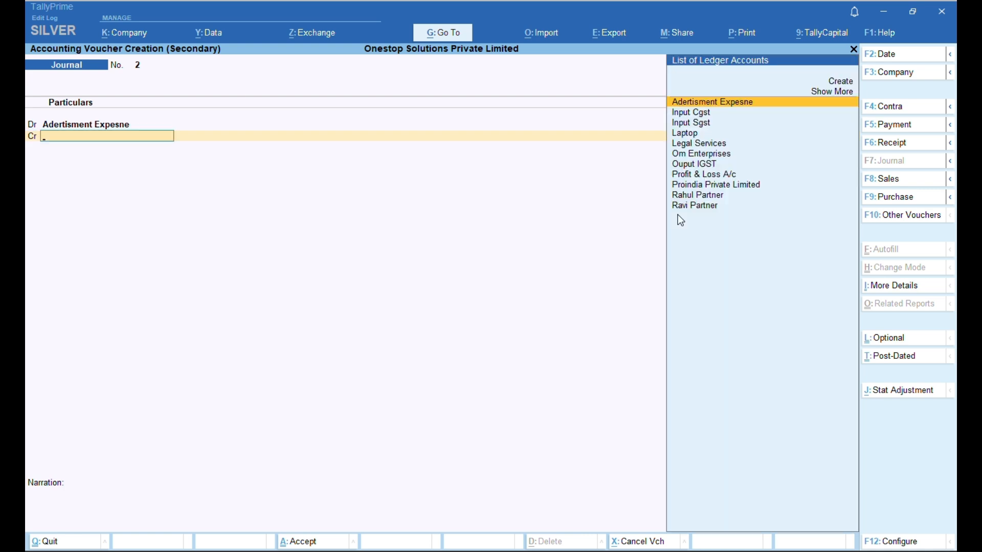
{"action": "key", "text": "Down"}
{"action": "key", "text": "Down"}
{"action": "key", "text": "Down"}
{"action": "key", "text": "Up"}
{"action": "key", "text": "Up"}
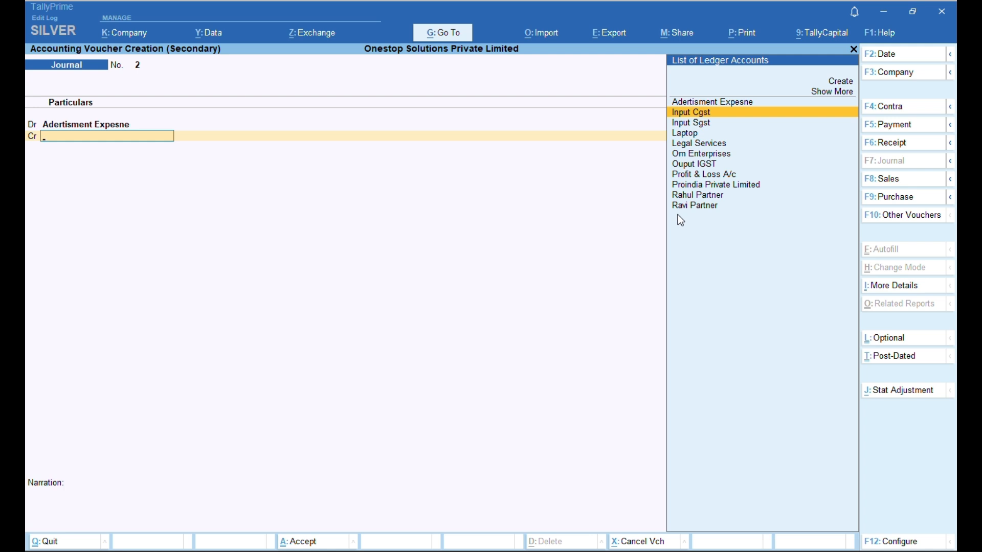
- Create a new ABC Enterprises ledger as the credit account and save the journal
{"action": "key", "text": "alt+c"}
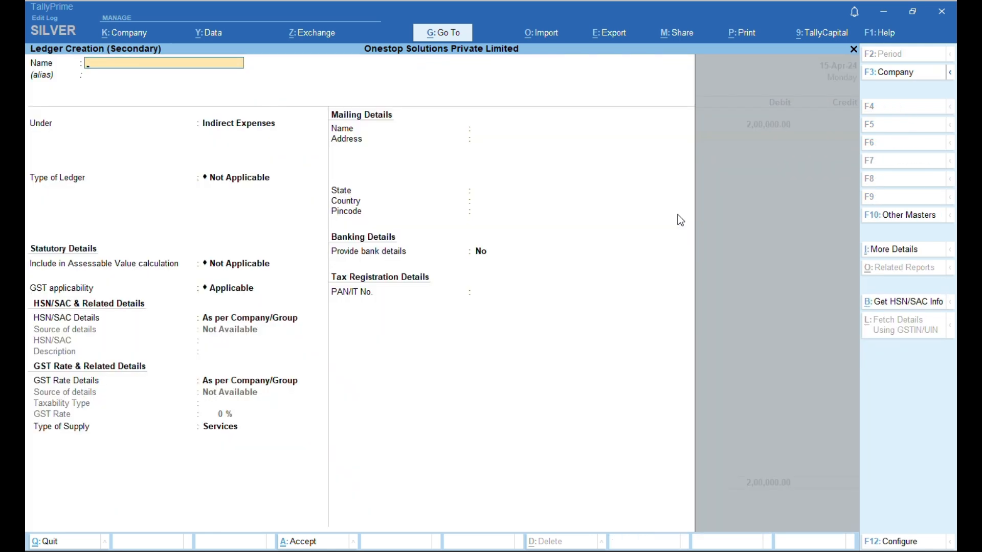
{"action": "type", "text": "ABC Enterprises"}
{"action": "key", "text": "ctrl+a"}
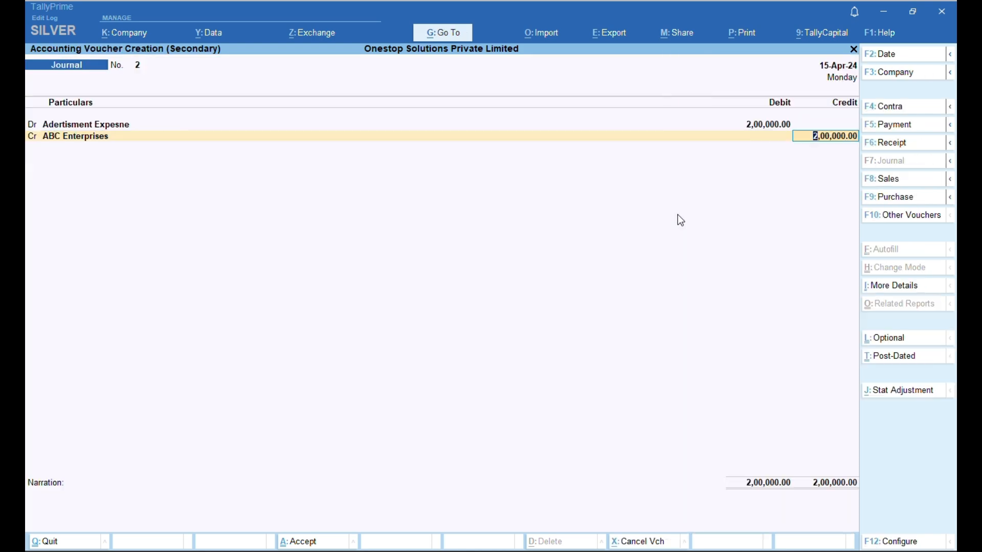
{"action": "key", "text": "ctrl+a"}
{"action": "key", "text": "Escape"}
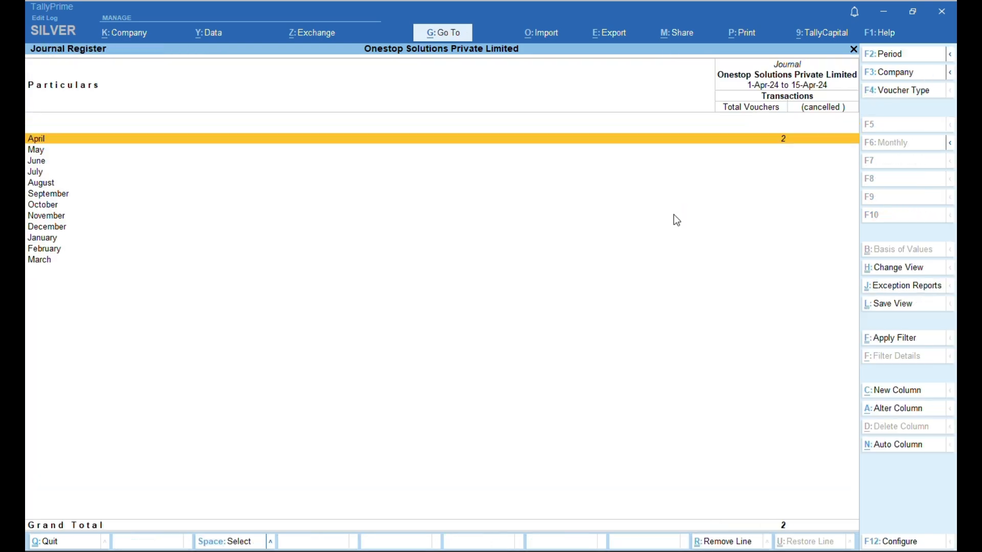
- Open the Profit & Loss report and drill into Indirect Expenses
{"action": "key", "text": "Escape"}
{"action": "key", "text": "Escape"}
{"action": "key", "text": "Escape"}
{"action": "key", "text": "Down"}
{"action": "key", "text": "Down"}
{"action": "key", "text": "Down"}
{"action": "key", "text": "Down"}
{"action": "key", "text": "Down"}
{"action": "key", "text": "Down"}
{"action": "key", "text": "Down"}
{"action": "key", "text": "Down"}
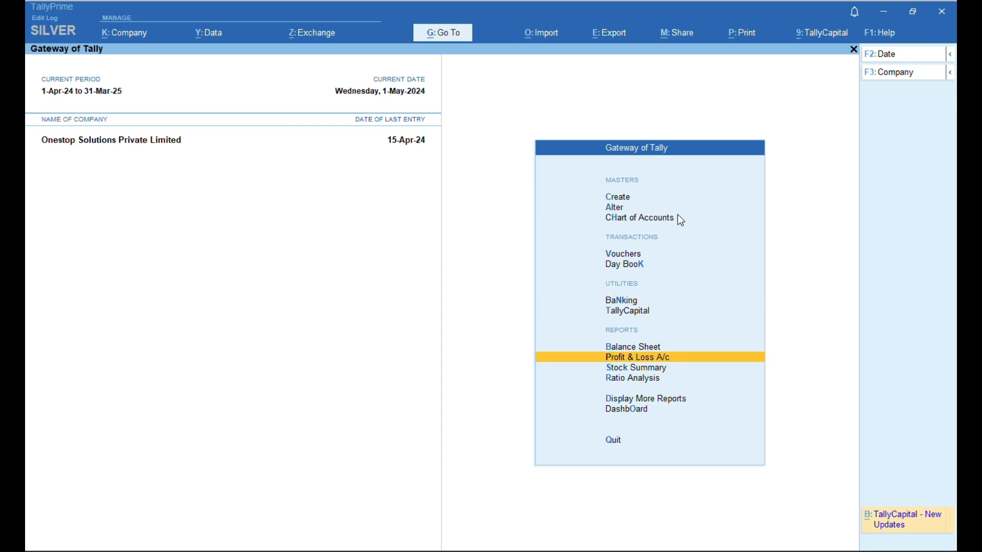
{"action": "key", "text": "Return"}
{"action": "key", "text": "Down"}
{"action": "key", "text": "Up"}
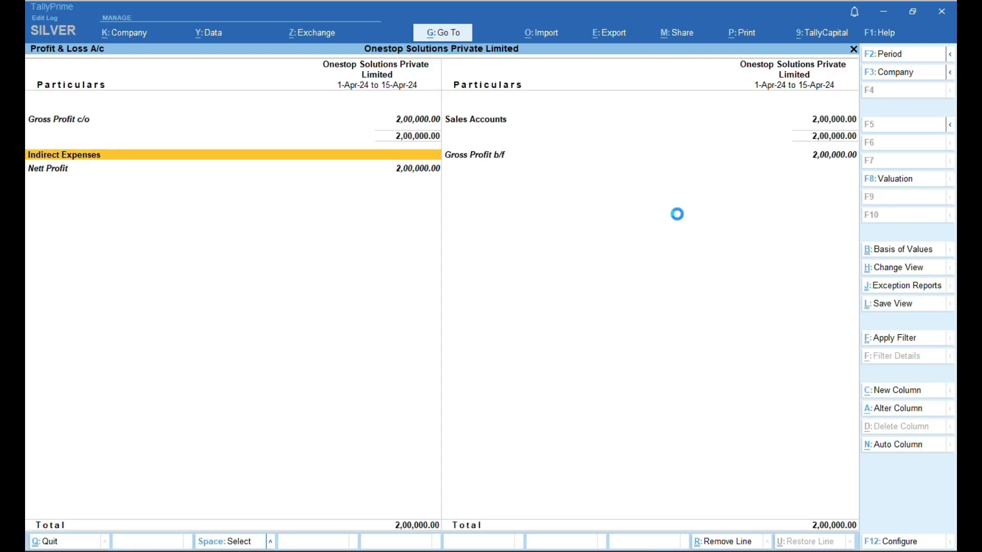
{"action": "key", "text": "Return"}
- Open the ABC Enterprises journal, change the debit to 20,000.00, and save it
{"action": "key", "text": "Return"}
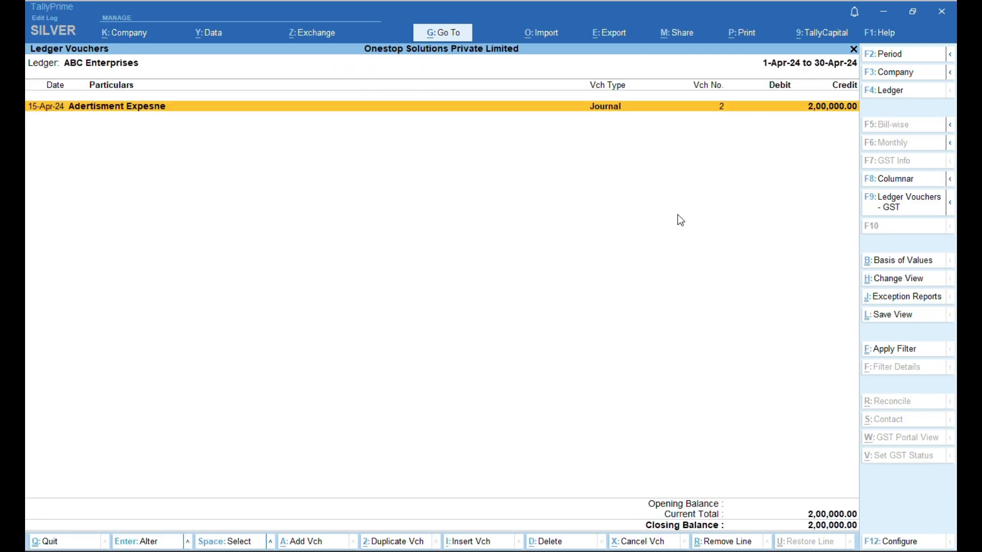
{"action": "key", "text": "Return"}
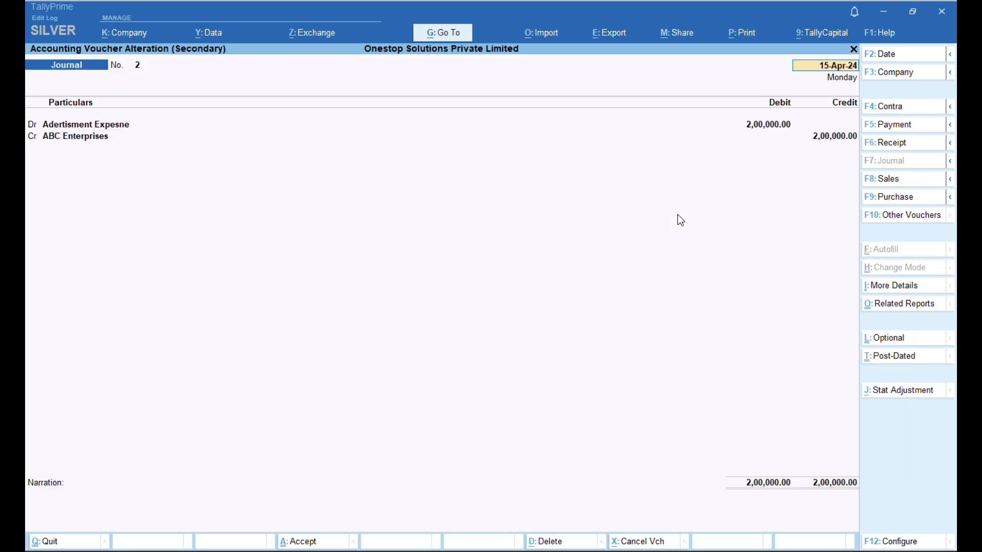
{"action": "key", "text": "Return"}
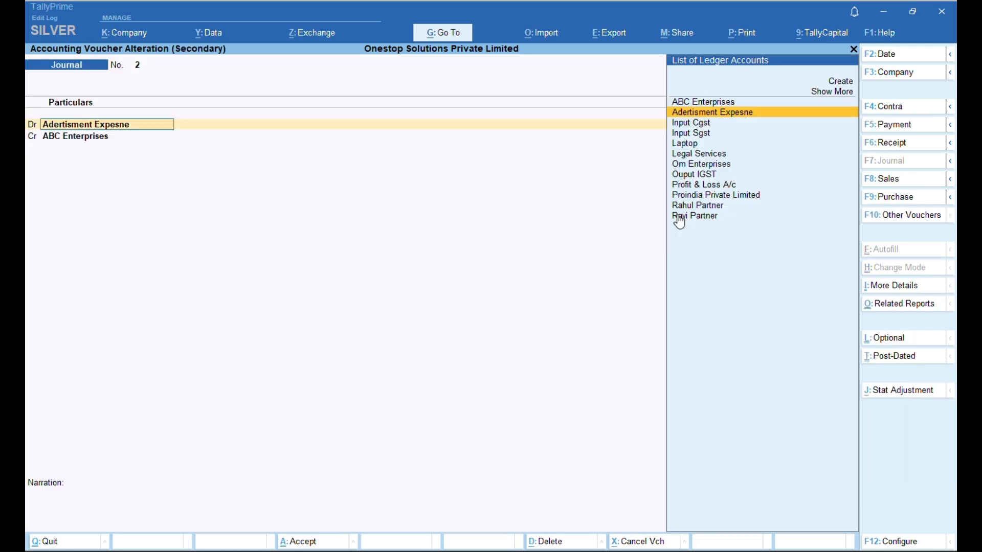
{"action": "key", "text": "Return"}
{"action": "type", "text": "20000"}
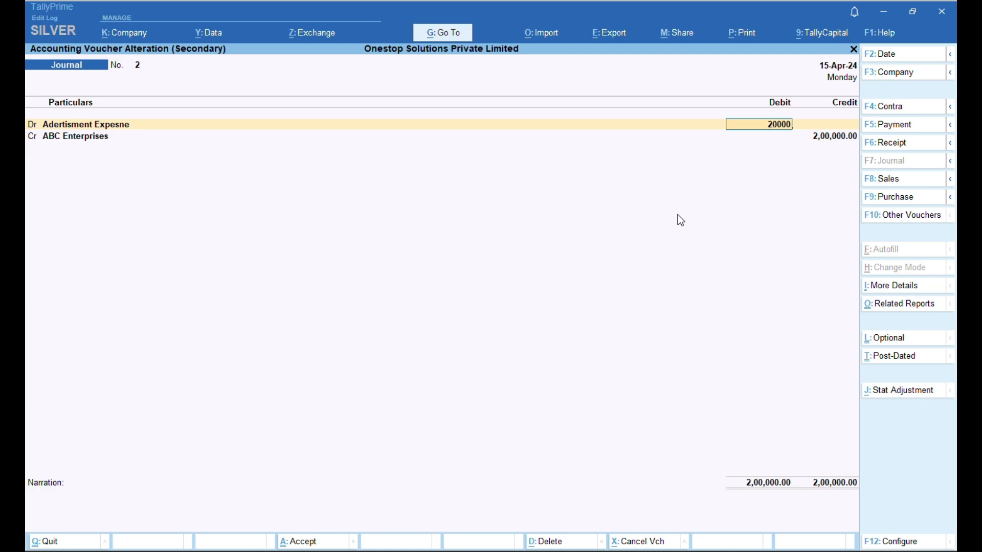
{"action": "key", "text": "Return"}
{"action": "key", "text": "ctrl+a"}
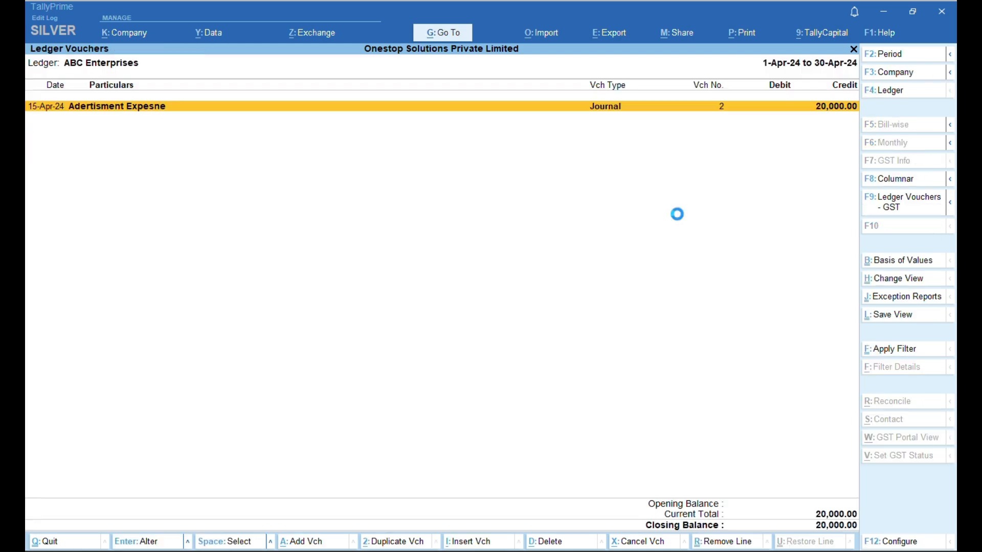
- Recheck the Indirect Expenses breakdown in Profit & Loss, then return to the Gateway of Tally
{"action": "key", "text": "Escape"}
{"action": "key", "text": "Escape"}
{"action": "key", "text": "Return"}
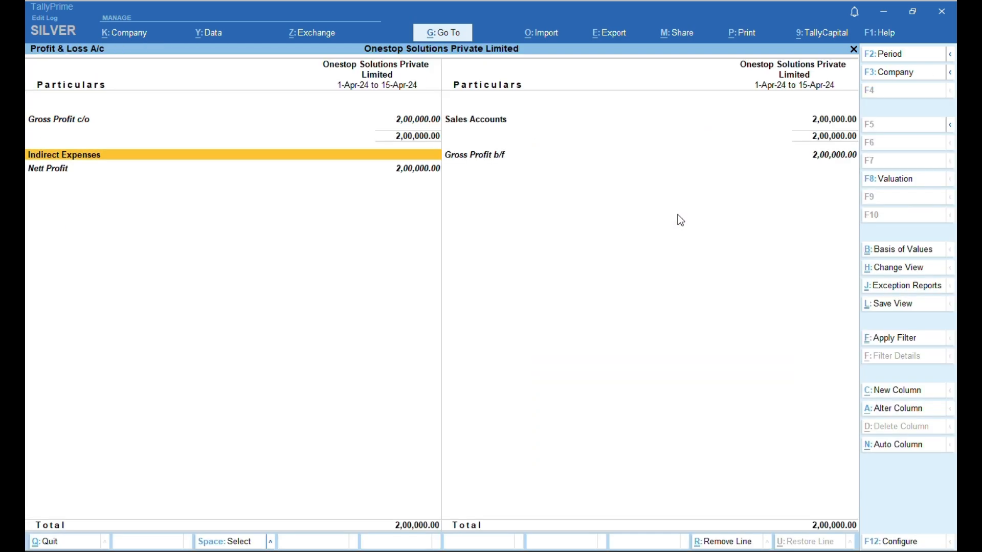
{"action": "key", "text": "Down"}
{"action": "key", "text": "Up"}
{"action": "key", "text": "Return"}
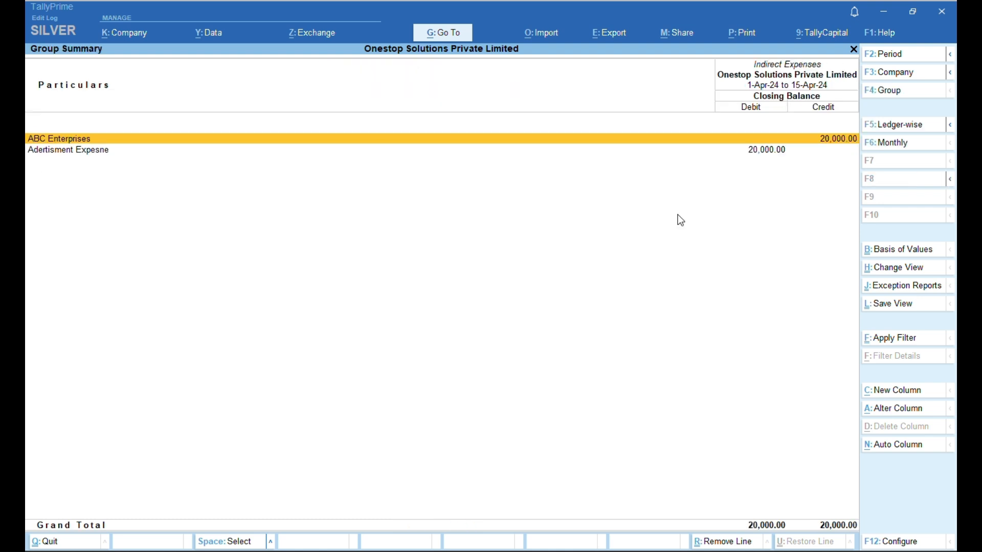
{"action": "key", "text": "Down"}
{"action": "key", "text": "Up"}
{"action": "key", "text": "Down"}
{"action": "key", "text": "Escape"}
{"action": "key", "text": "Escape"}
{"action": "key", "text": "Escape"}
{"action": "key", "text": "Escape"}
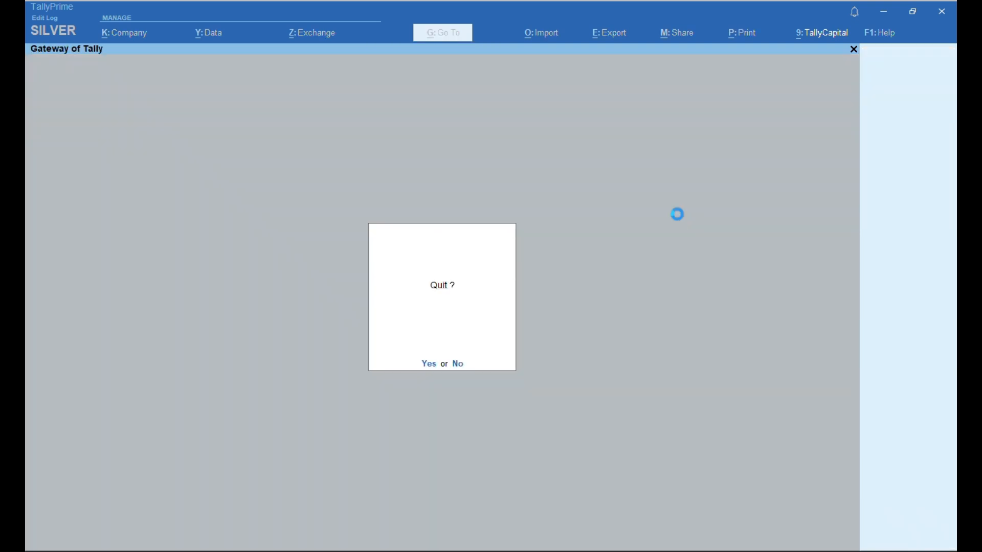
{"action": "key", "text": "Down"}
{"action": "key", "text": "Down"}
{"action": "key", "text": "Down"}
{"action": "key", "text": "Down"}
{"action": "key", "text": "Down"}
{"action": "key", "text": "Down"}
{"action": "key", "text": "Down"}
{"action": "key", "text": "Down"}
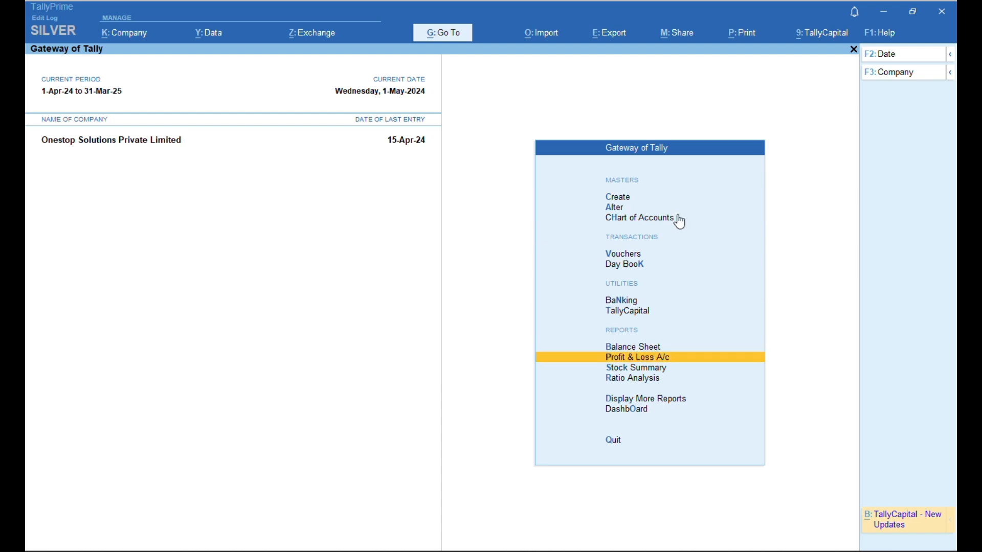